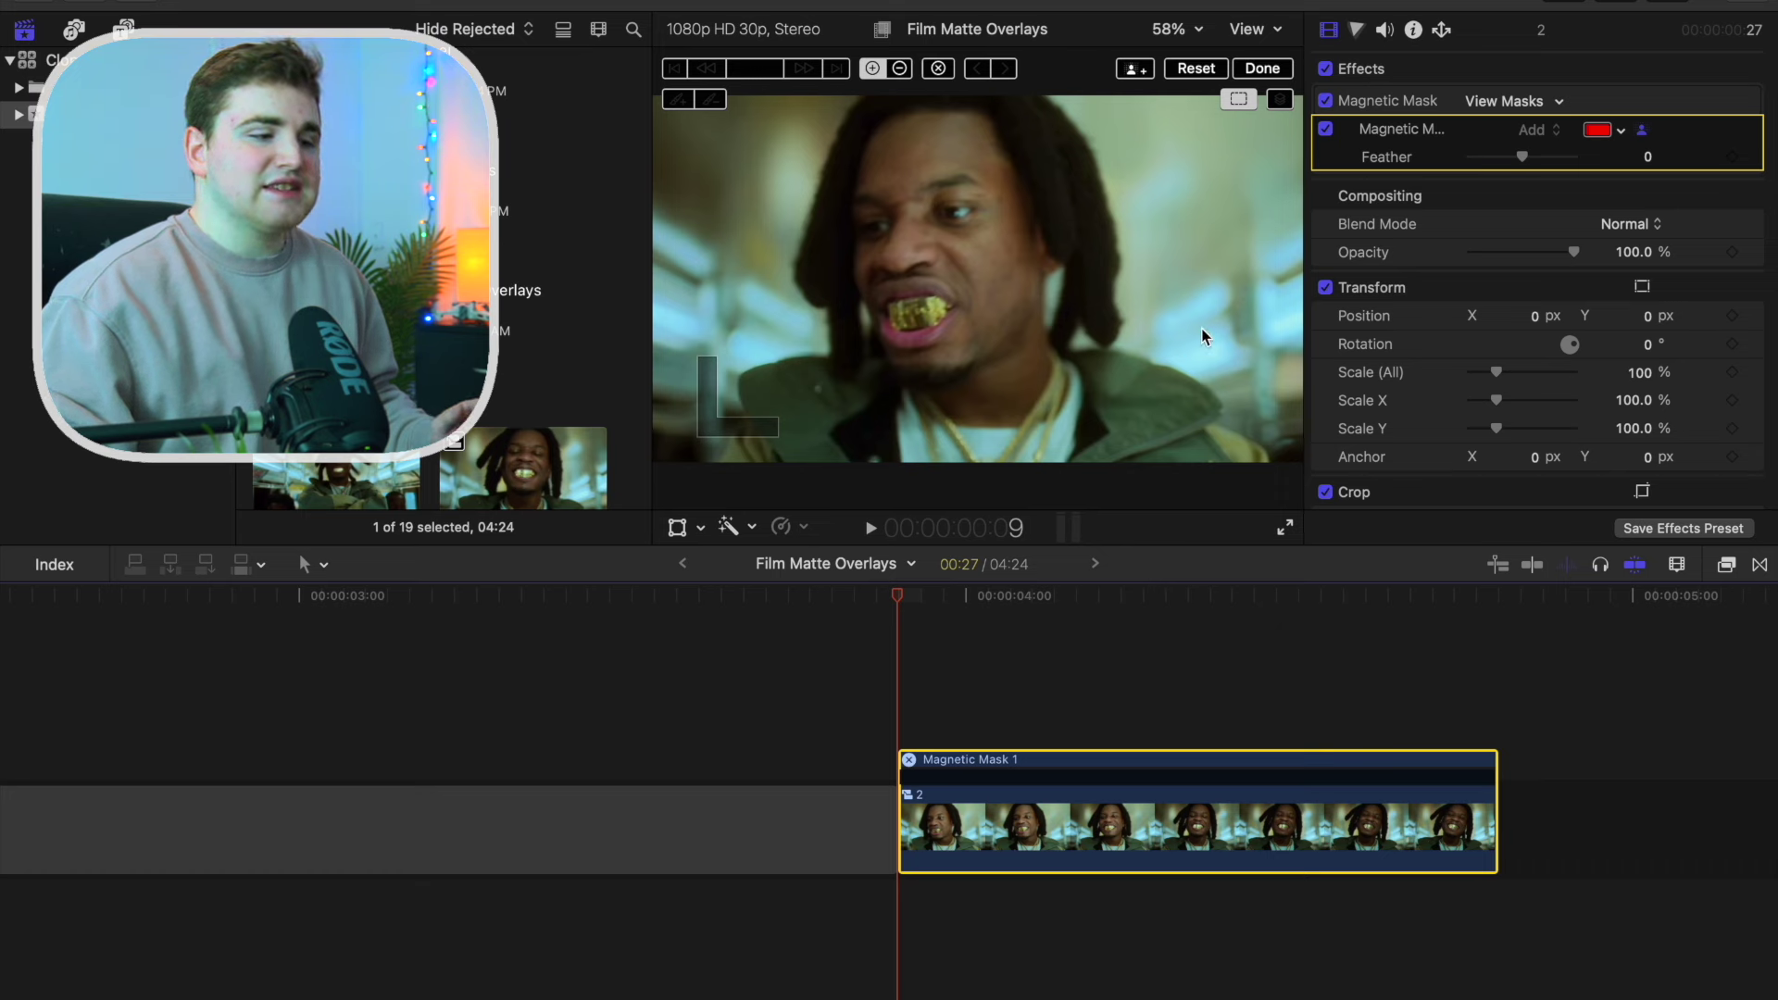
Isolate the gold teeth in the Magnetic Mask at 150% zoom, adding a point on the teeth and subtracting one above the upper lip.
left_click(1170, 34)
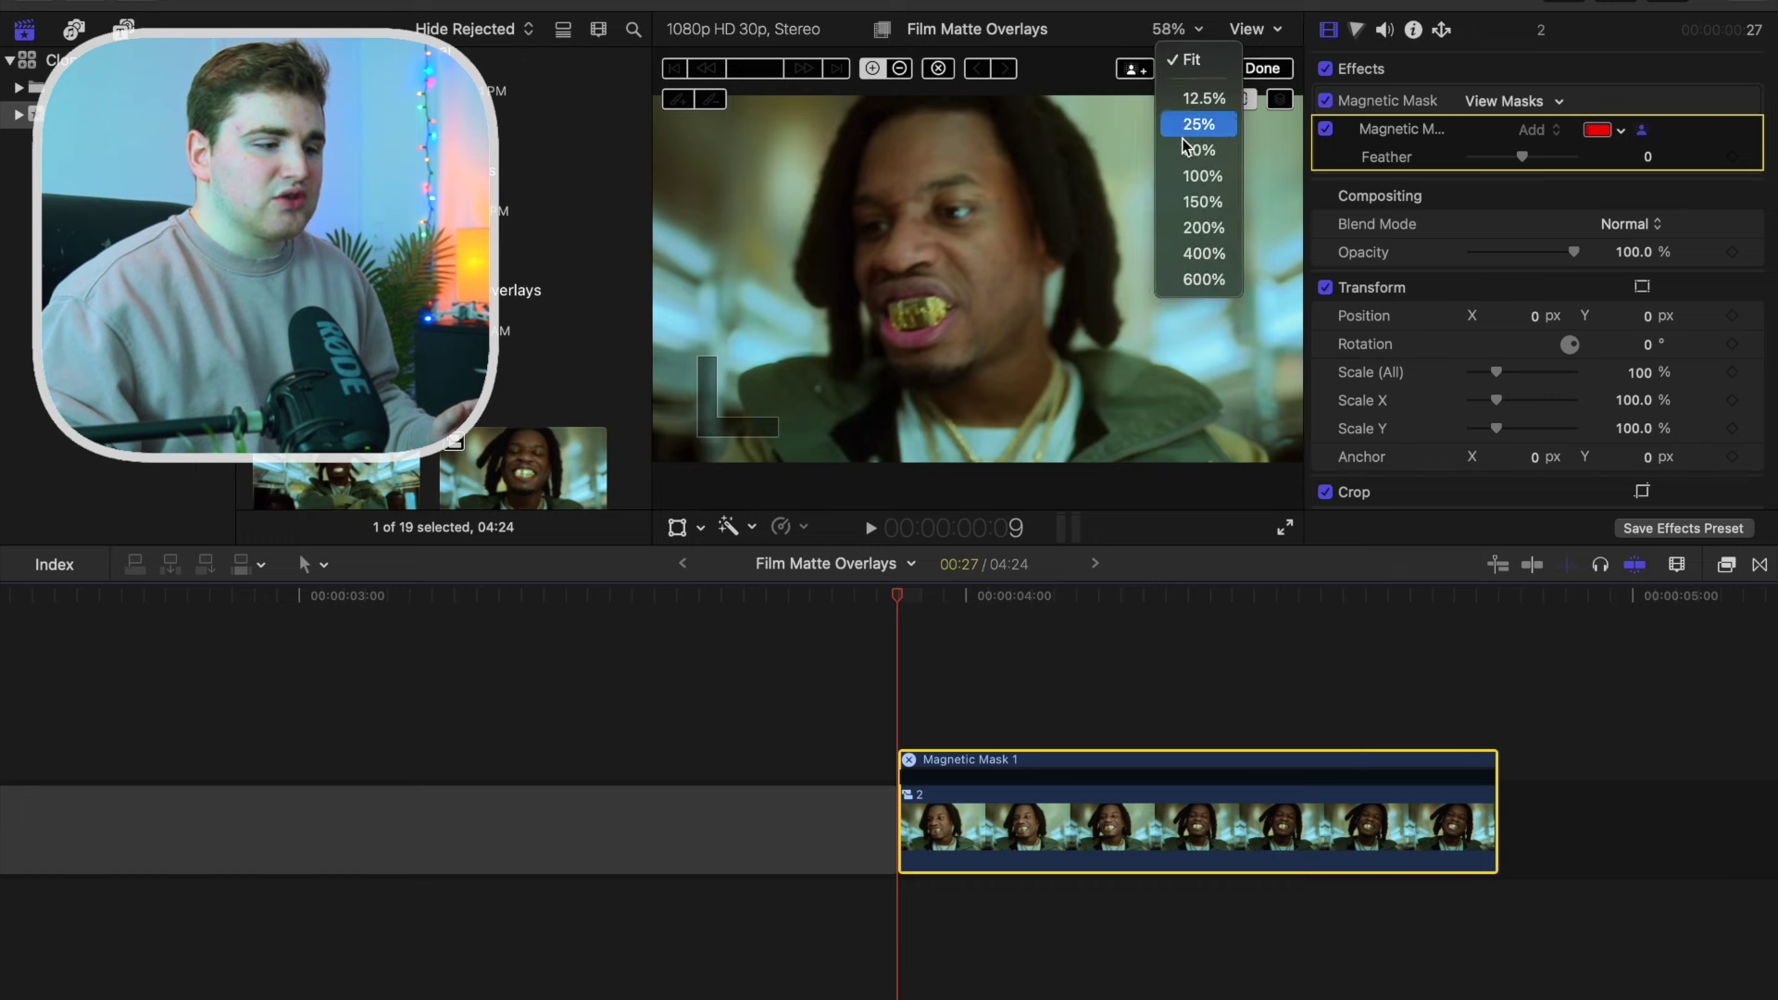
left_click(1194, 181)
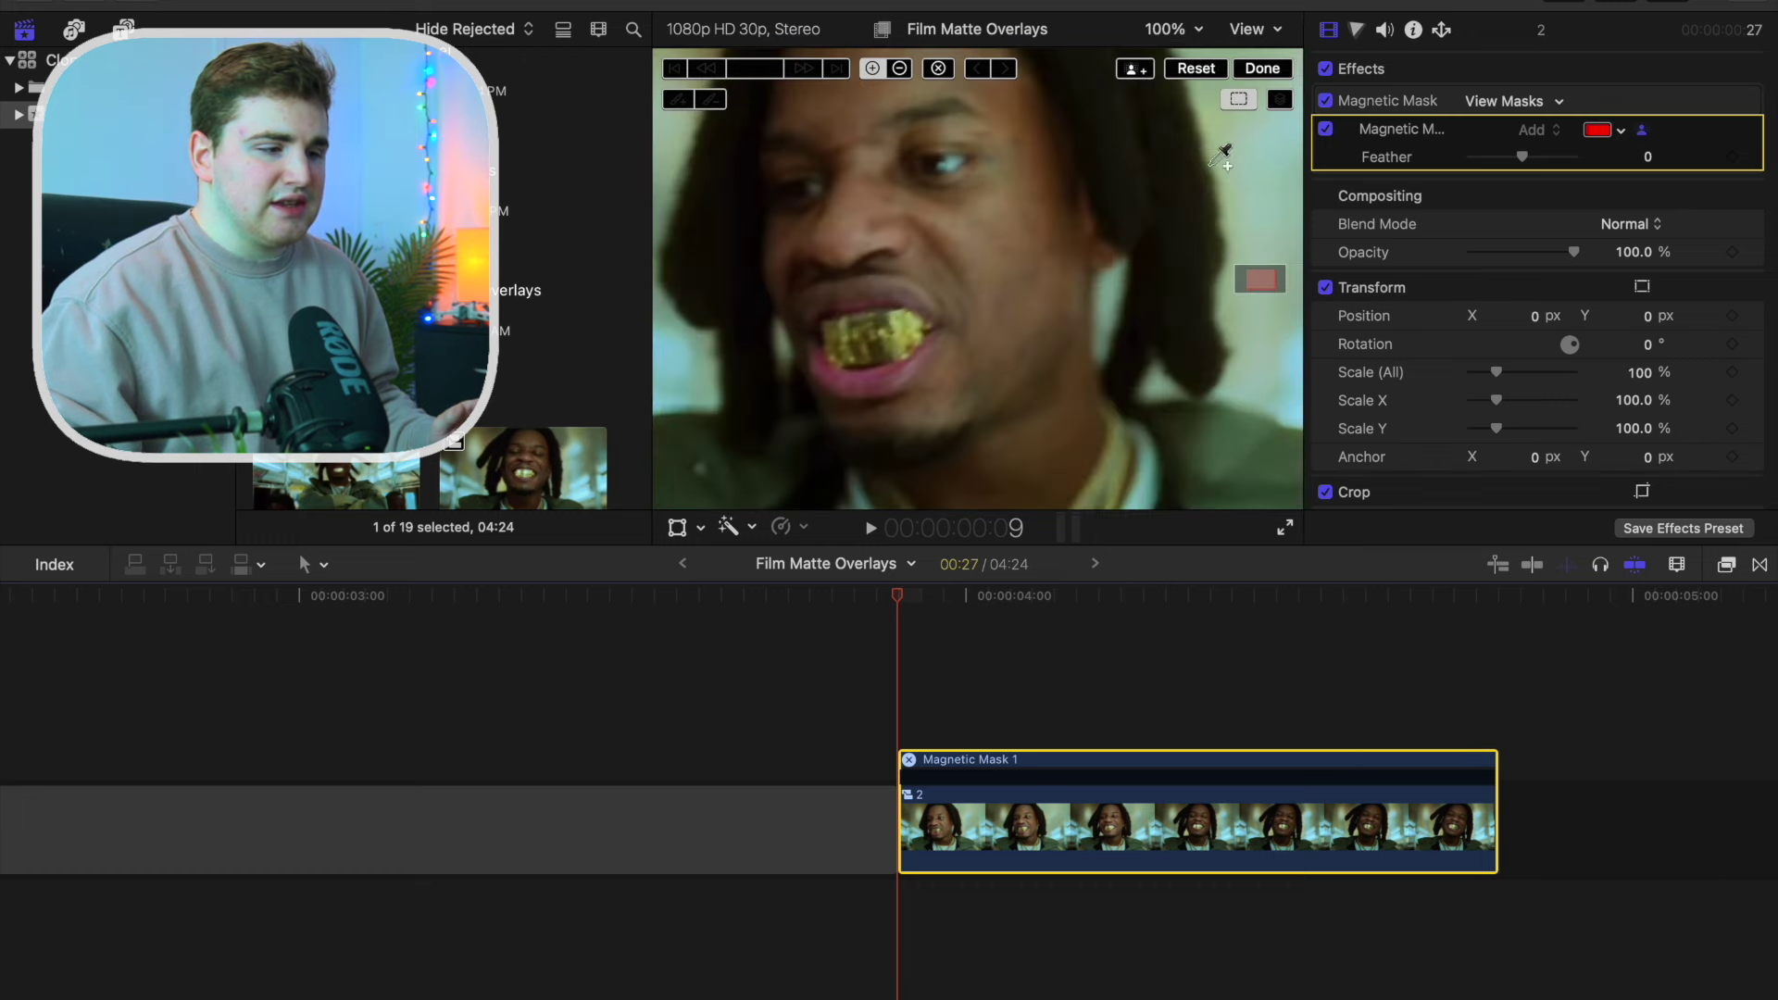
left_click(1156, 37)
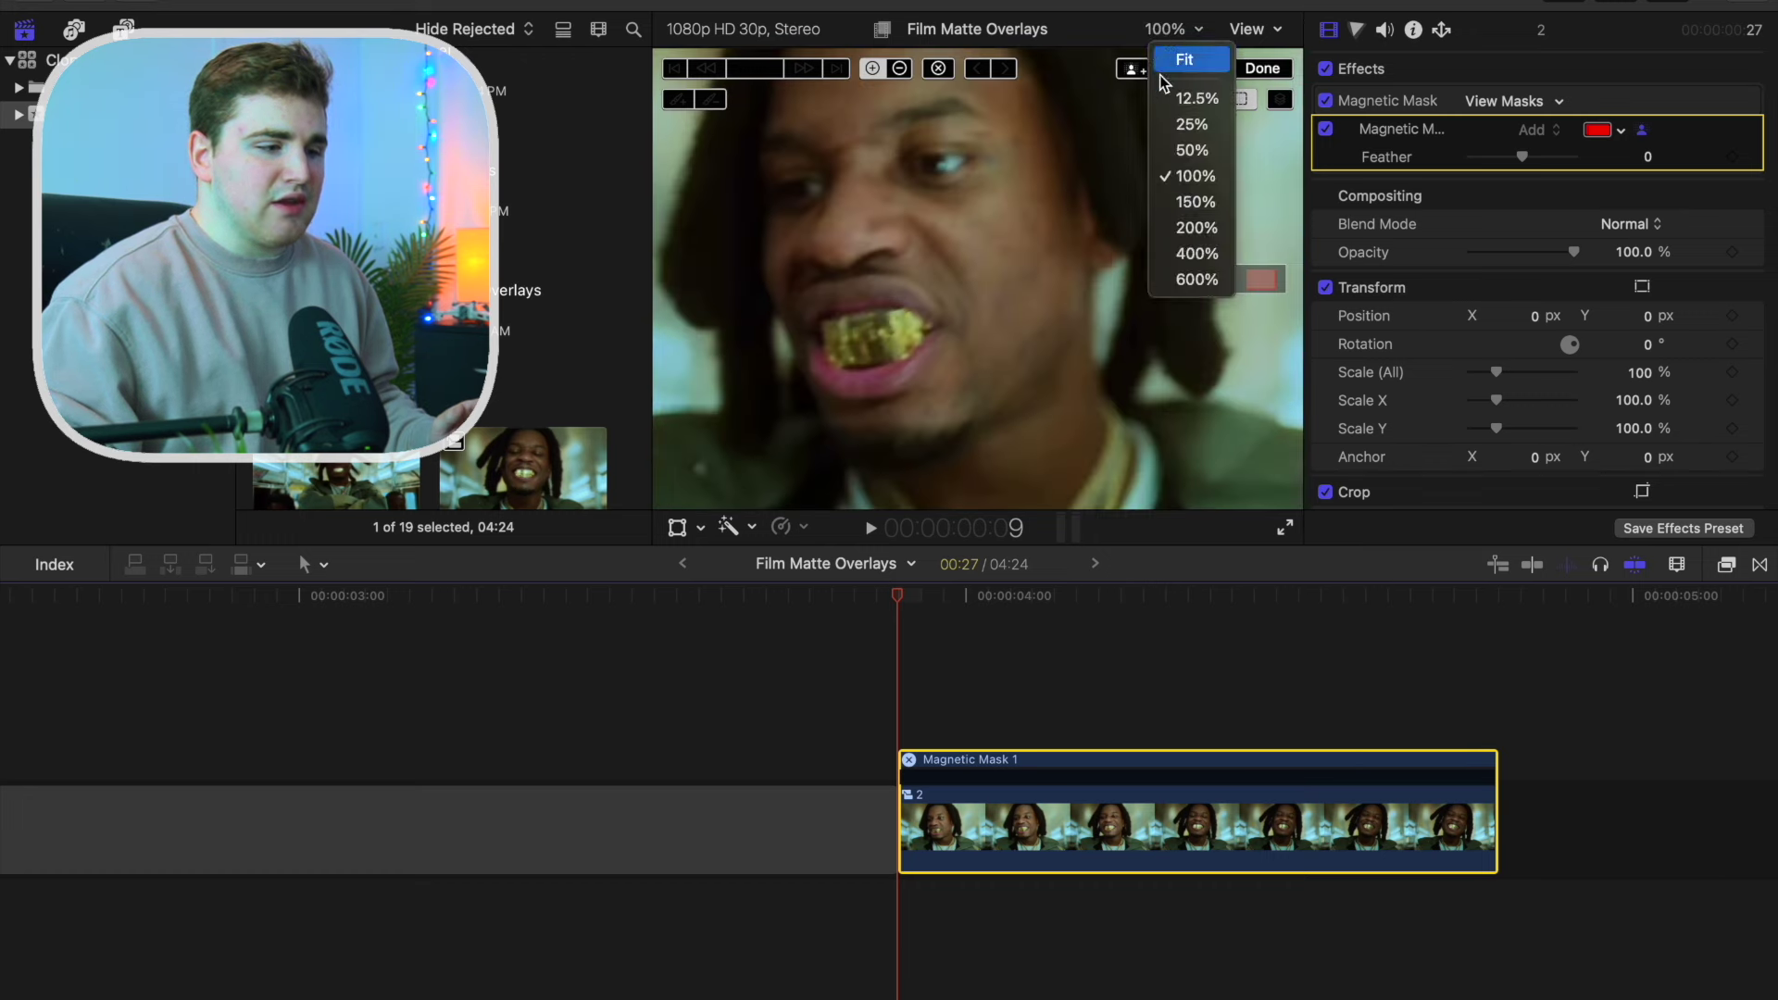
left_click(1169, 202)
scroll(1263, 278, "left", 5)
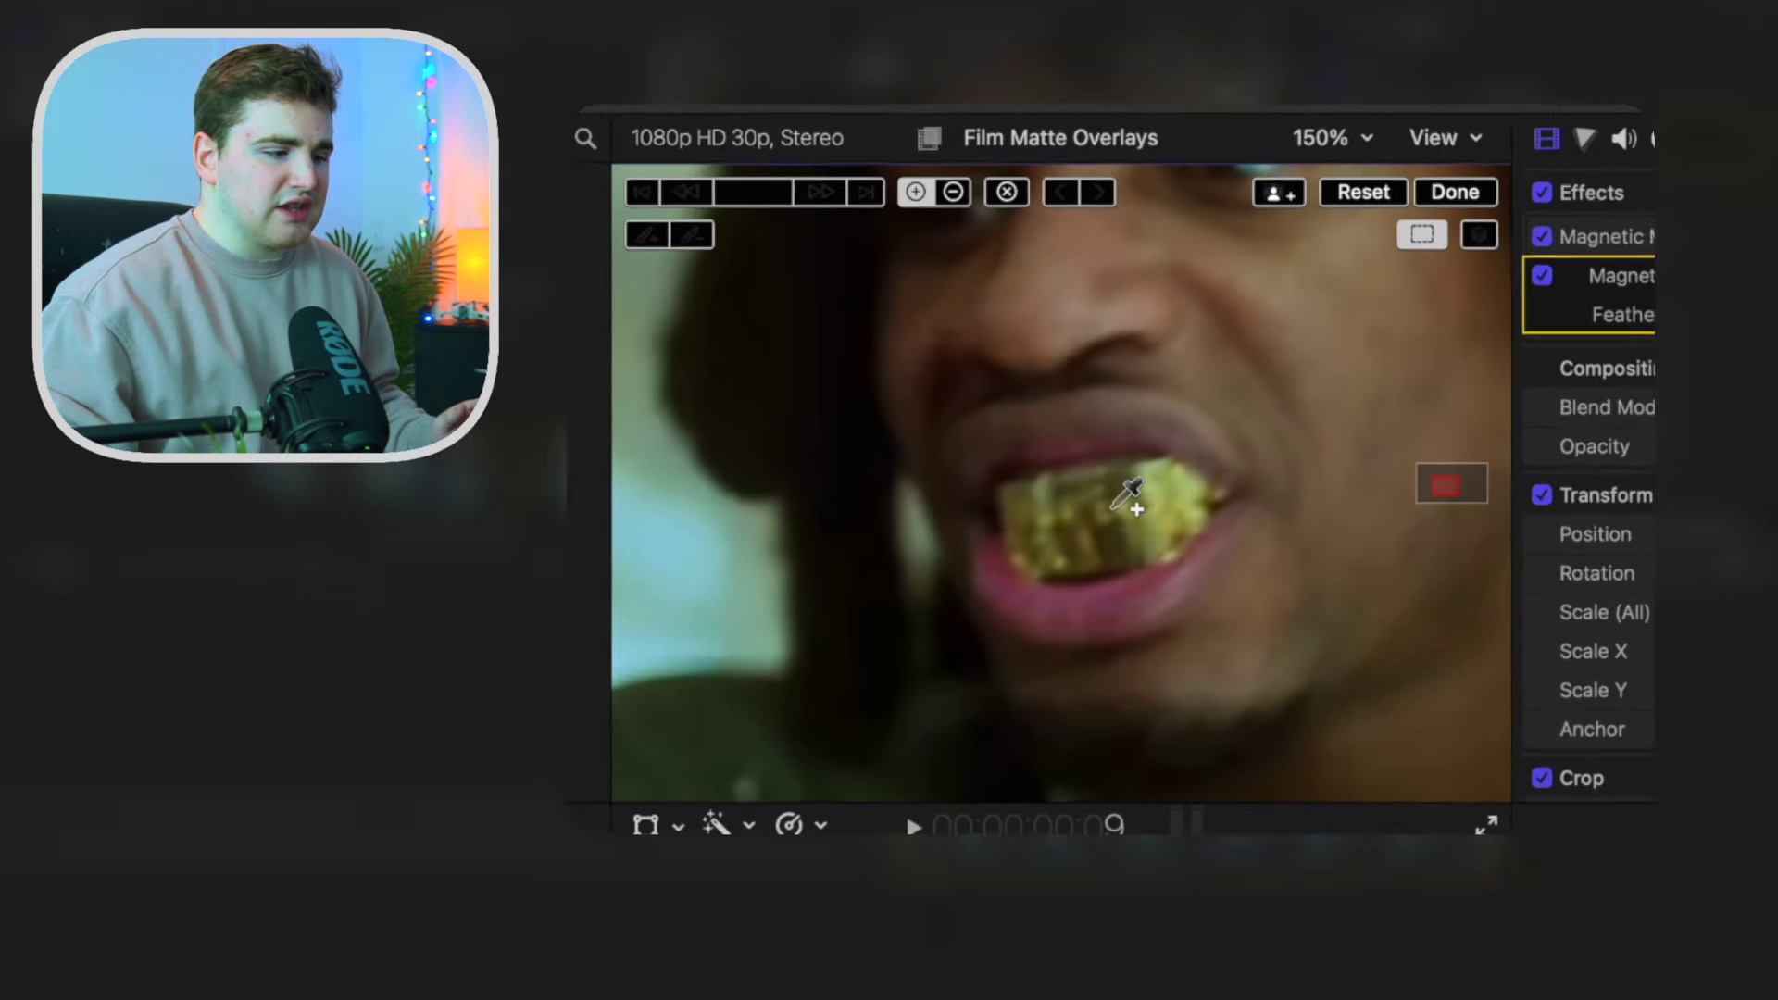
left_click(1114, 509)
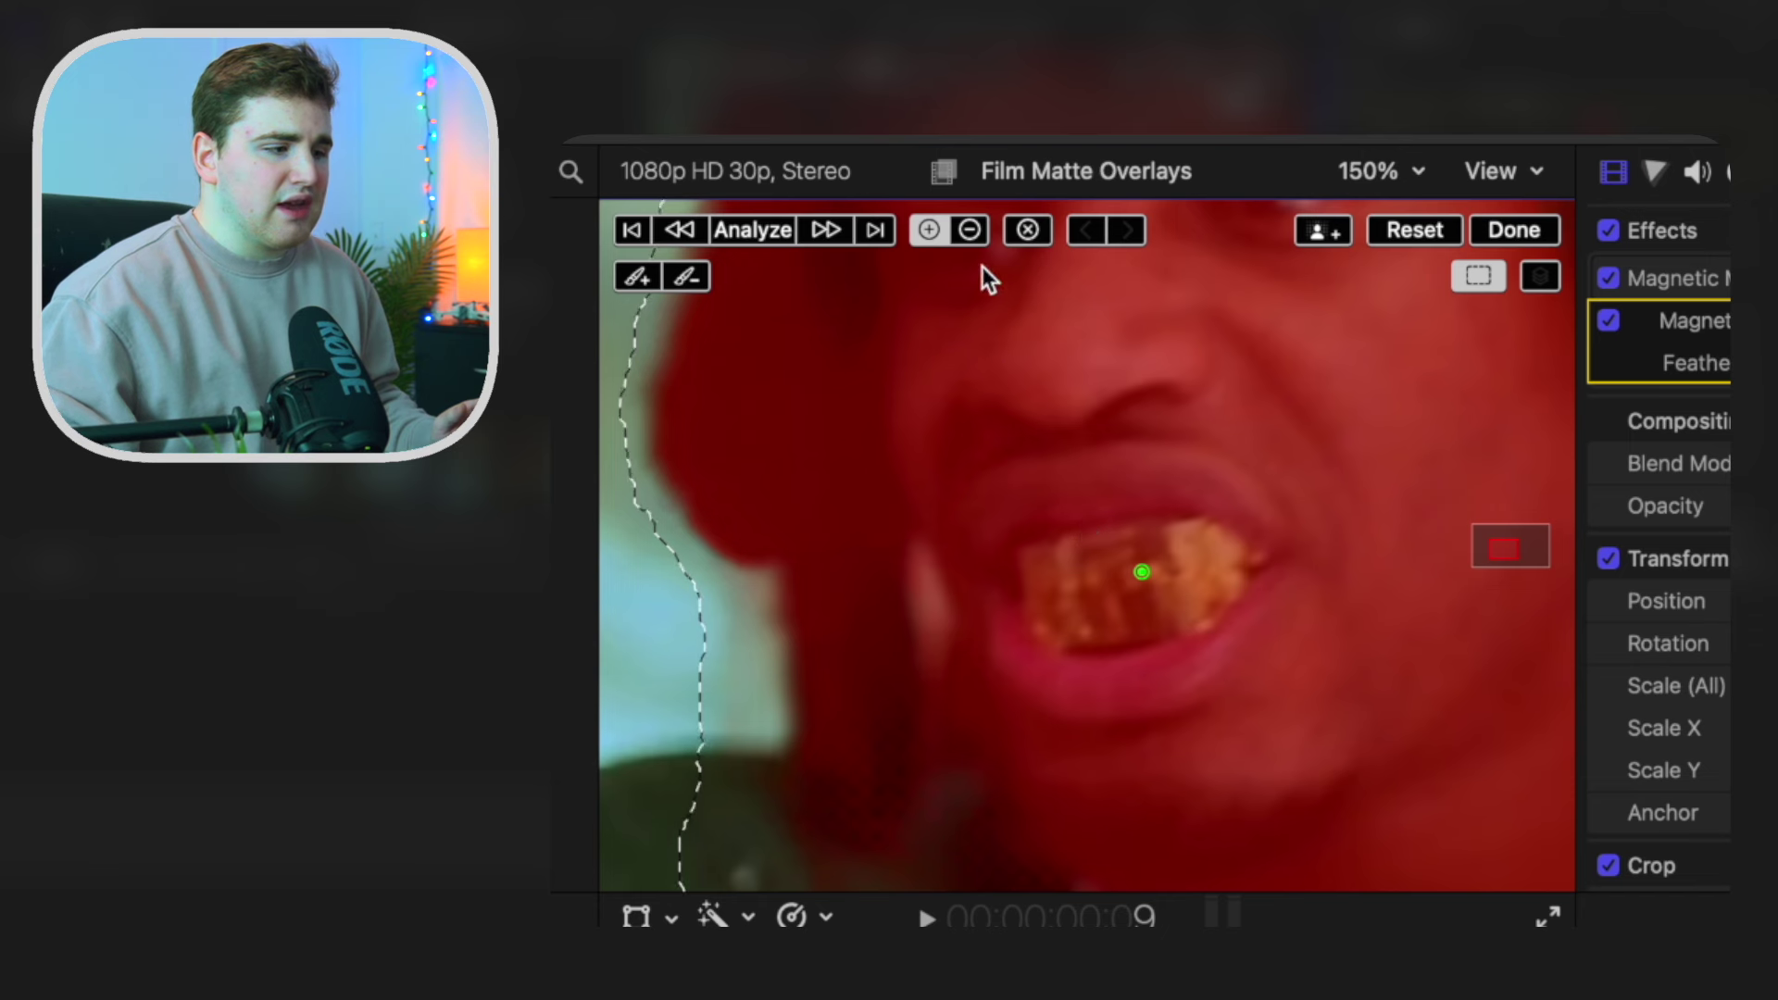
left_click(1106, 471)
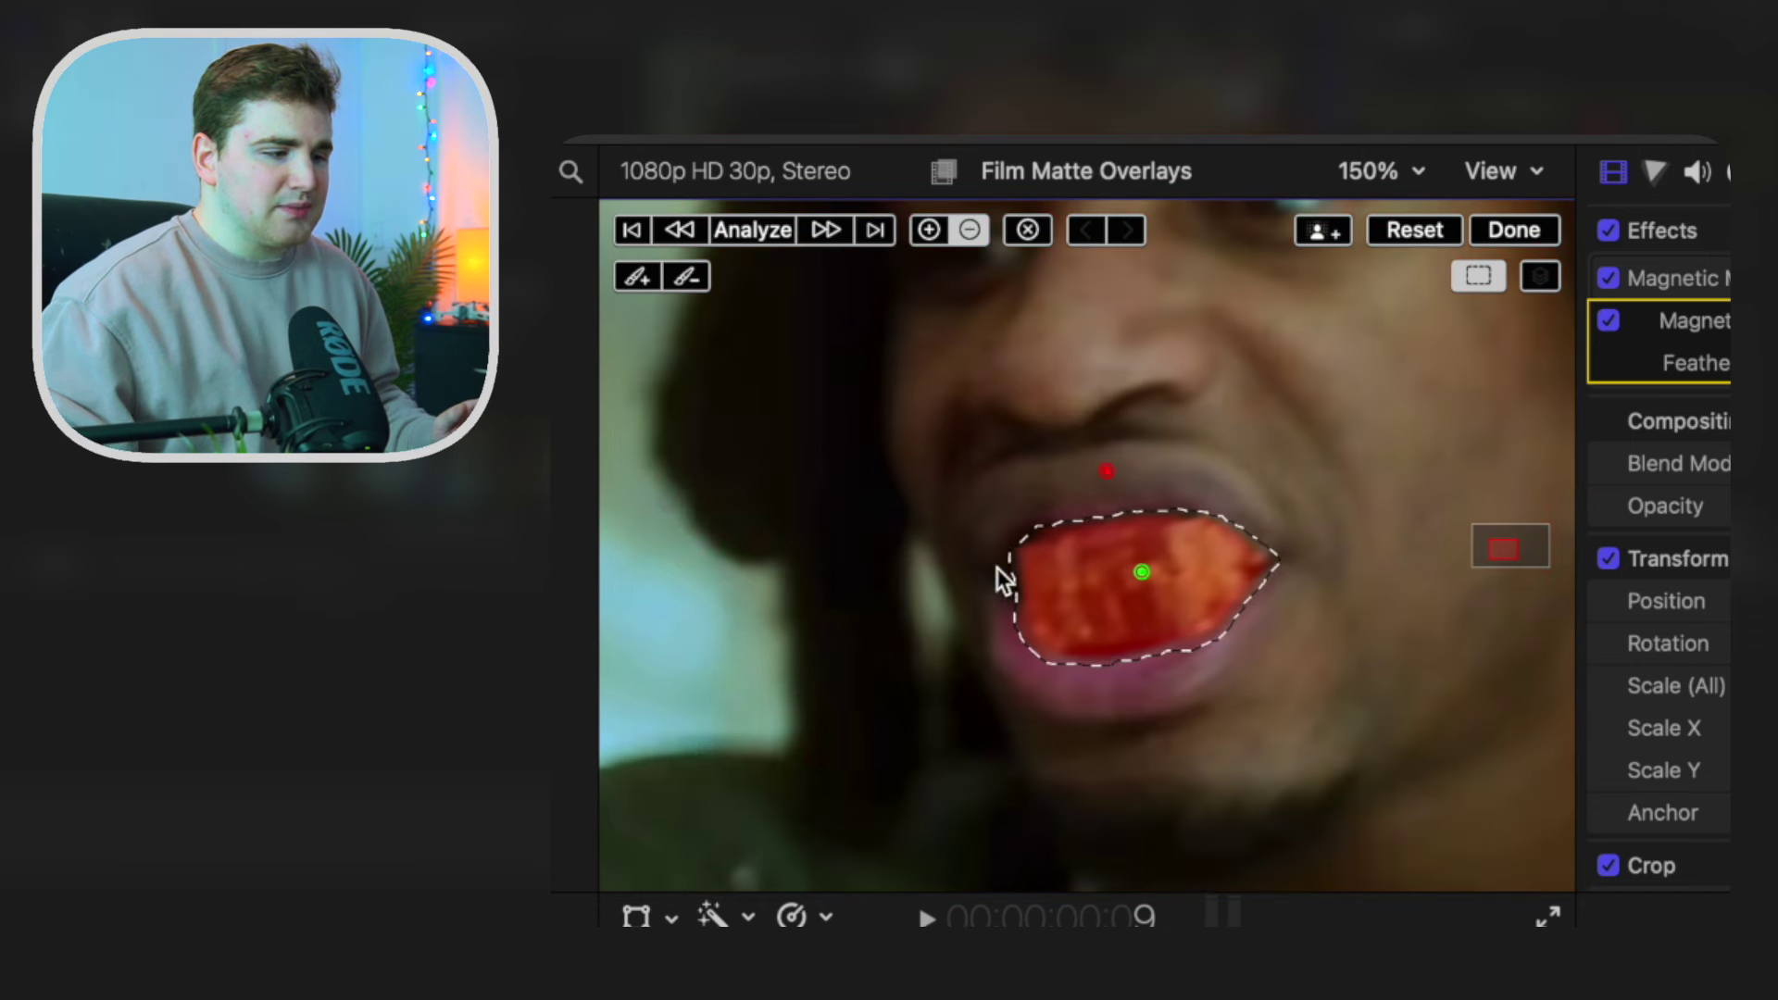
Paint the missed edges of the gold teeth into the mask using a smaller add brush.
left_click(636, 278)
left_click_drag(799, 276, 758, 276)
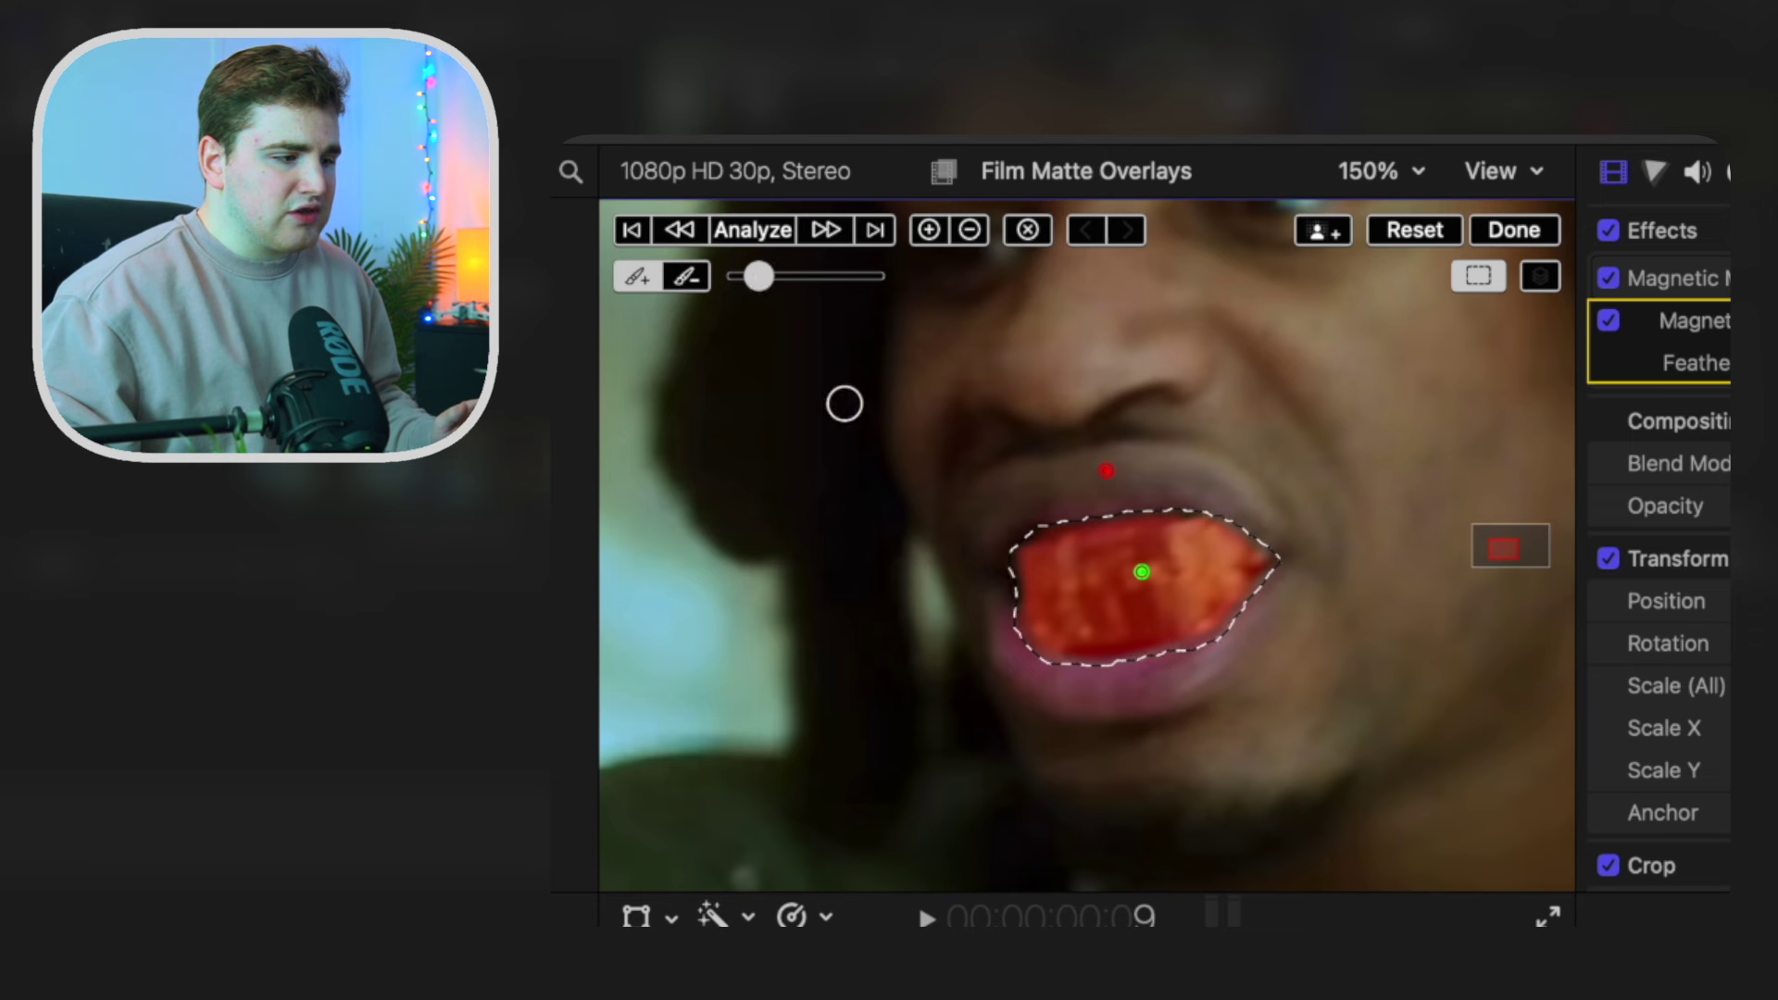
left_click(1018, 589)
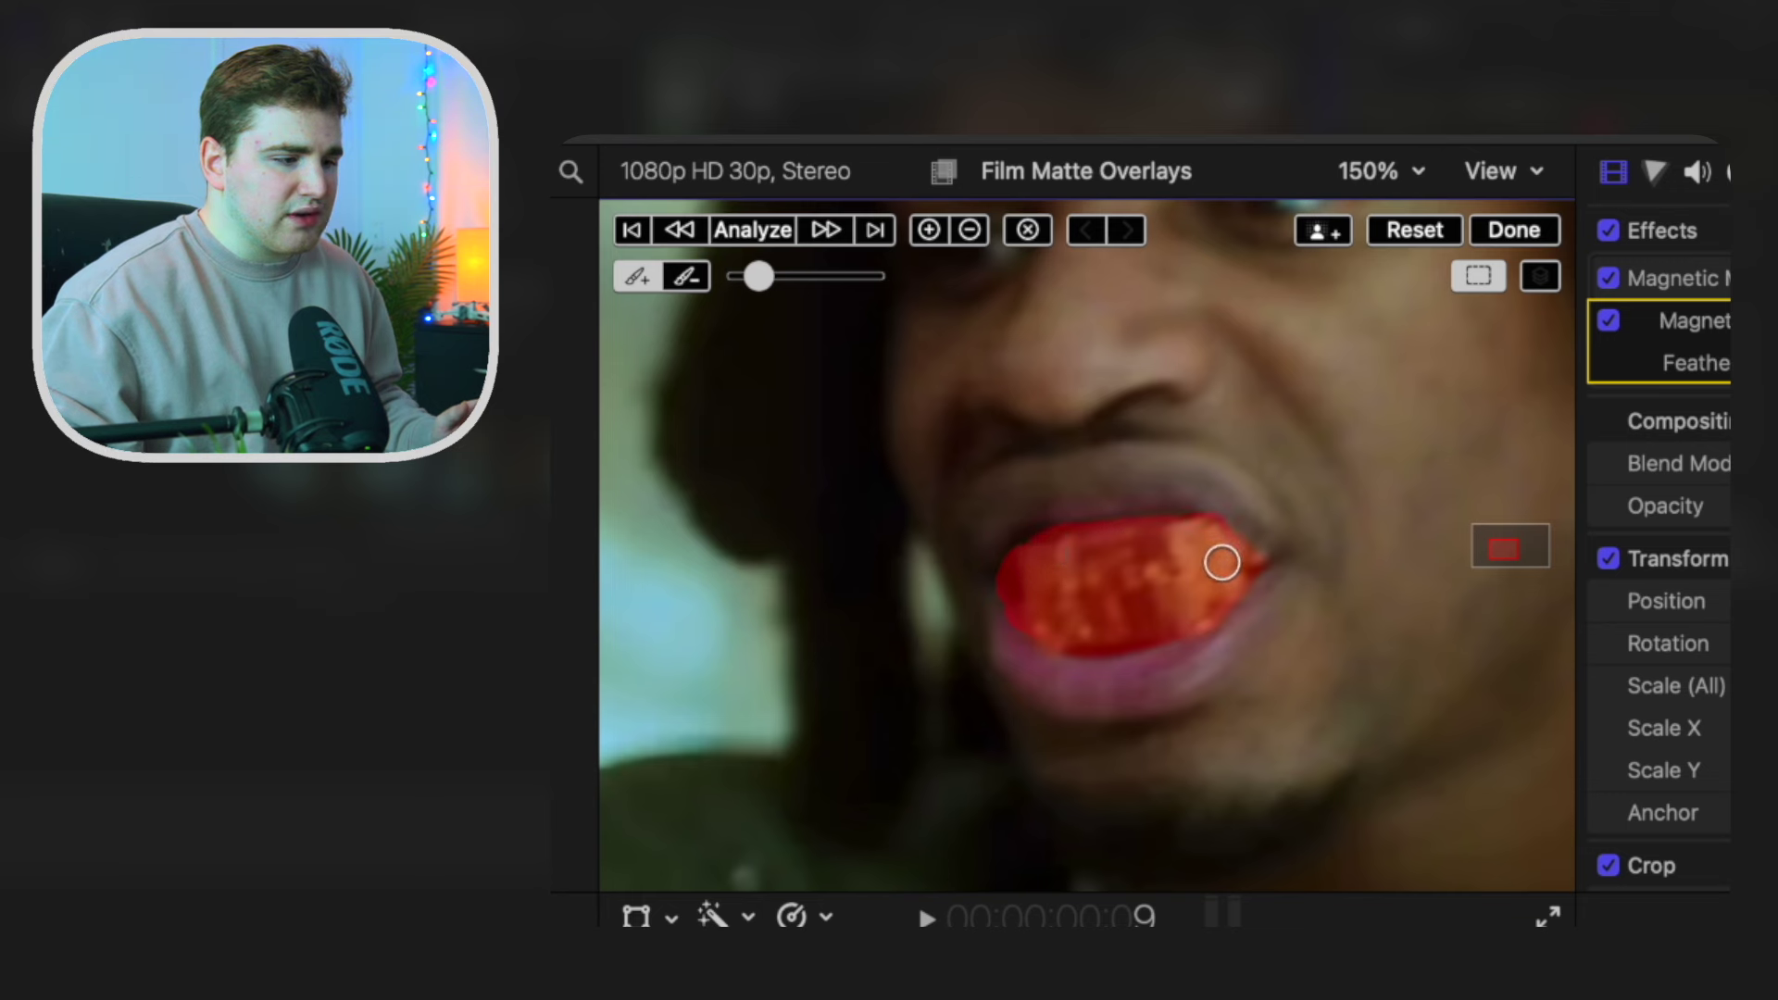
left_click_drag(1240, 572, 1238, 568)
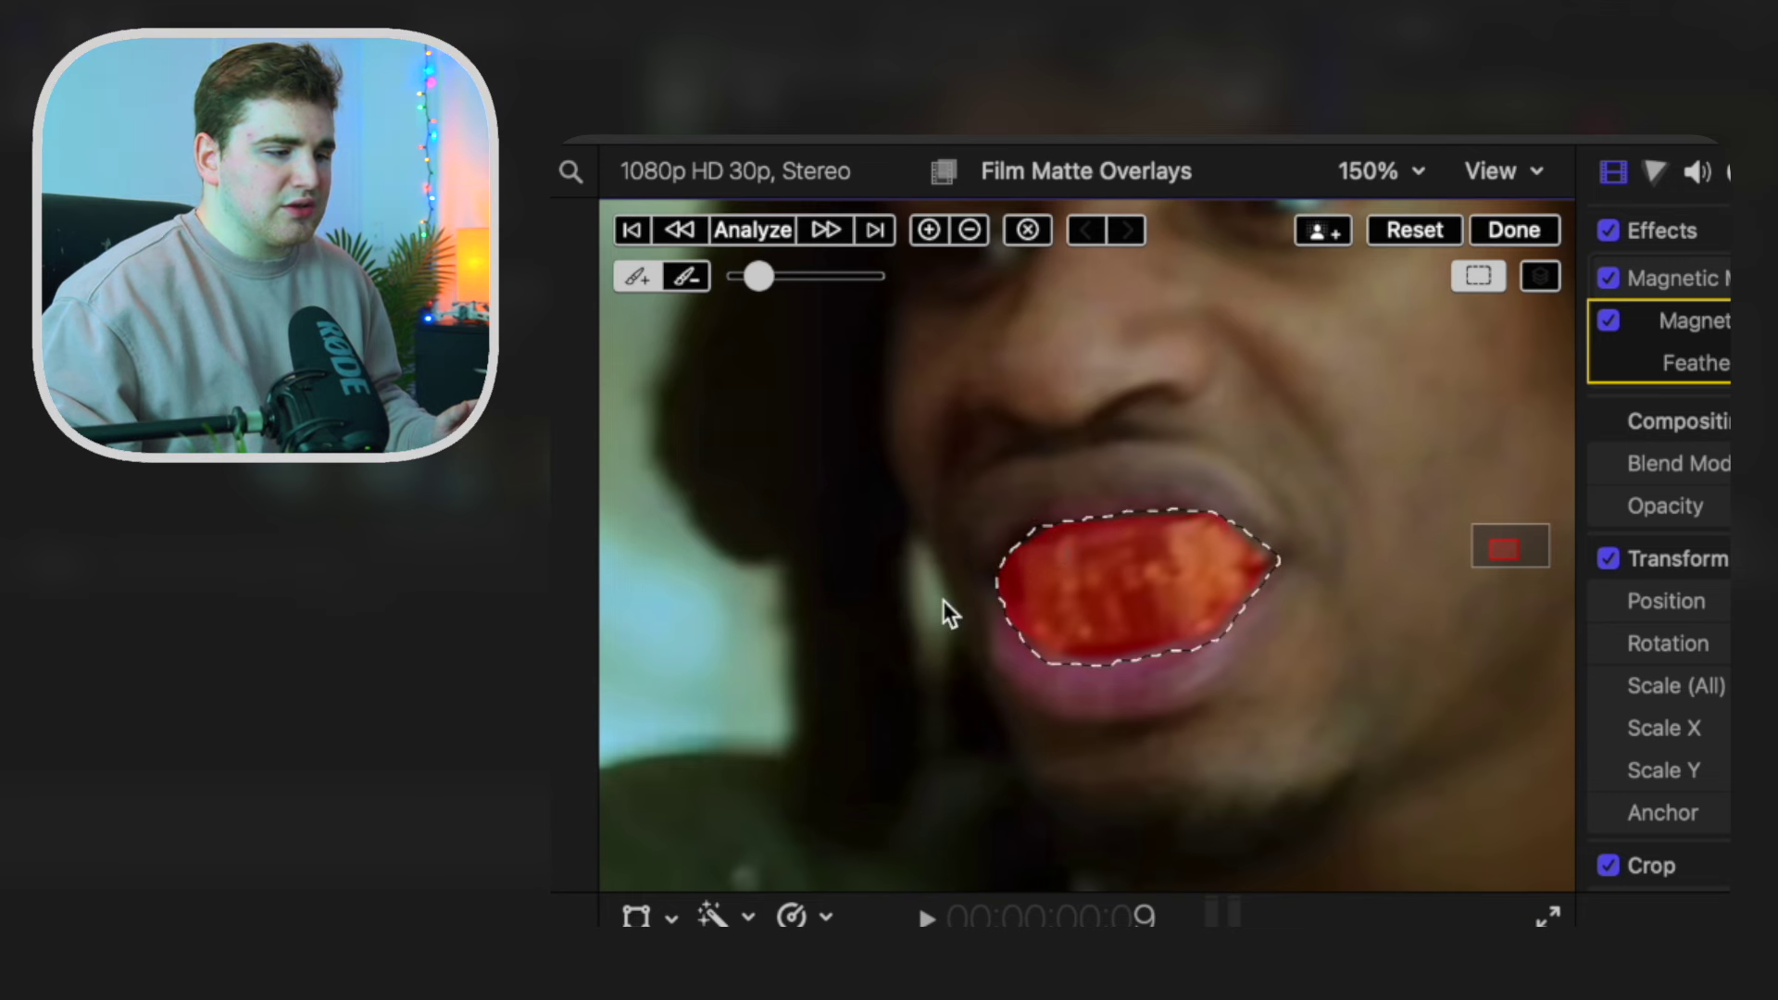
Analyze the teeth mask across the clip, close mask editing, and scrub through the clip to check the tracking.
left_click(1374, 173)
left_click(1375, 222)
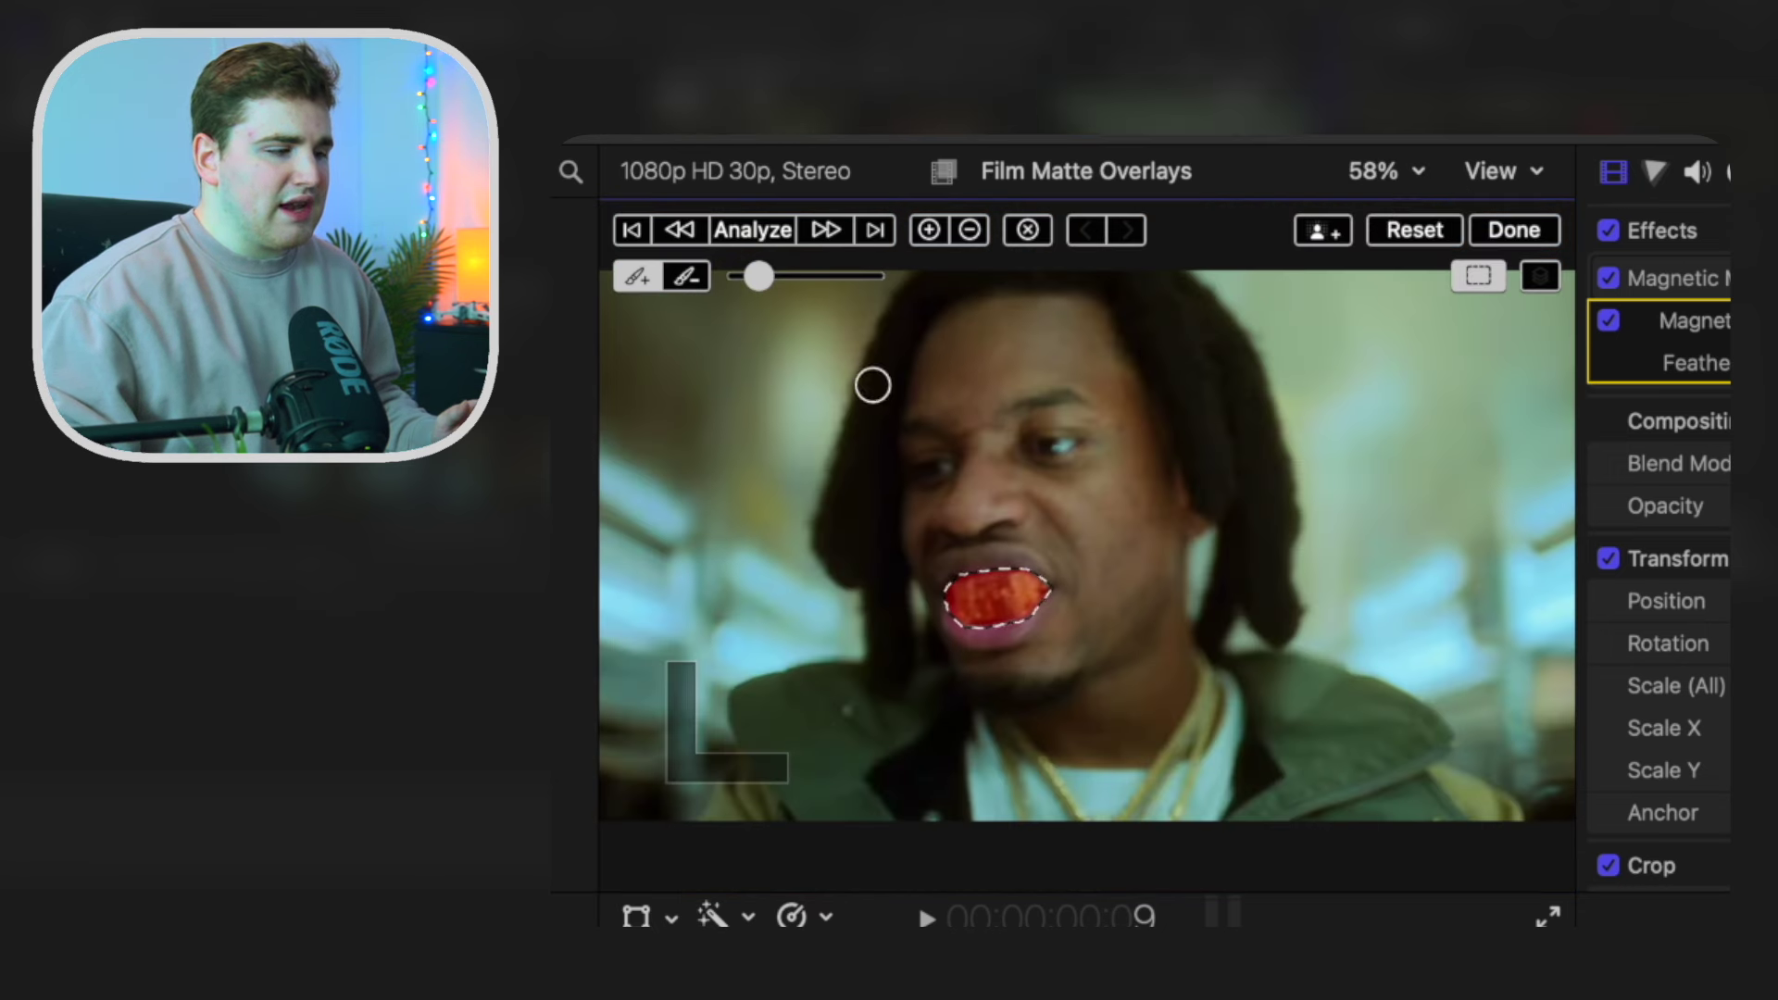
left_click(761, 242)
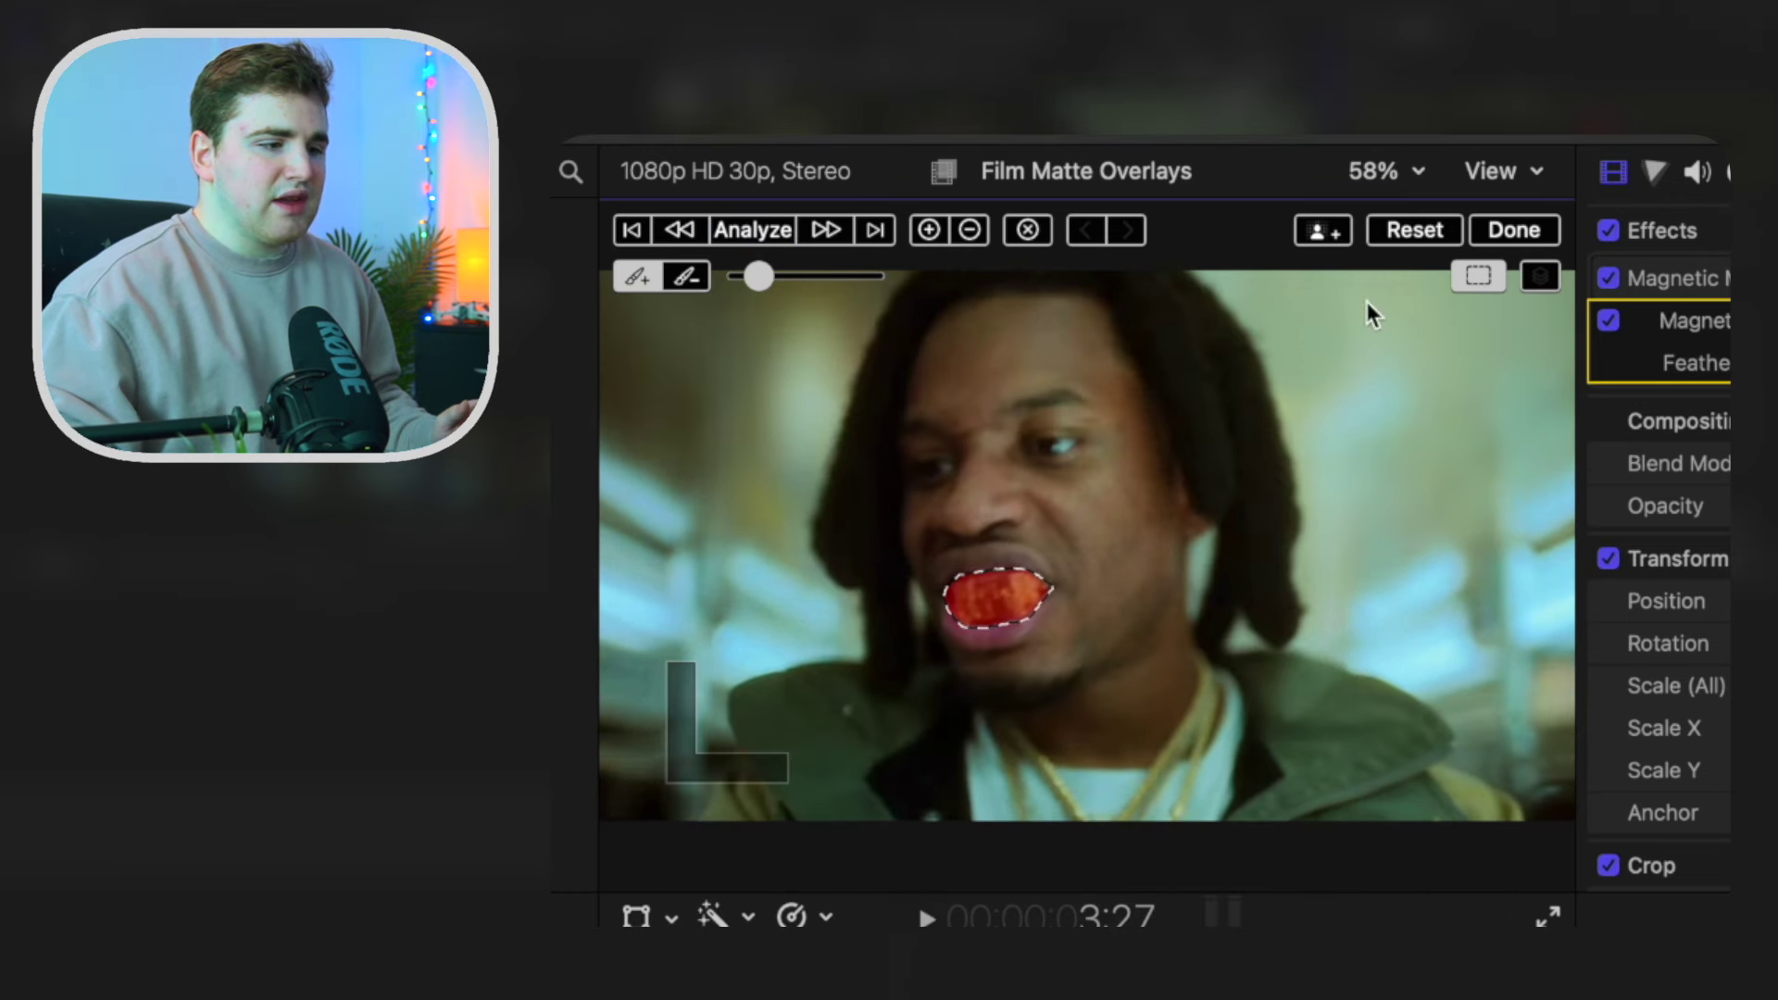
left_click(1522, 236)
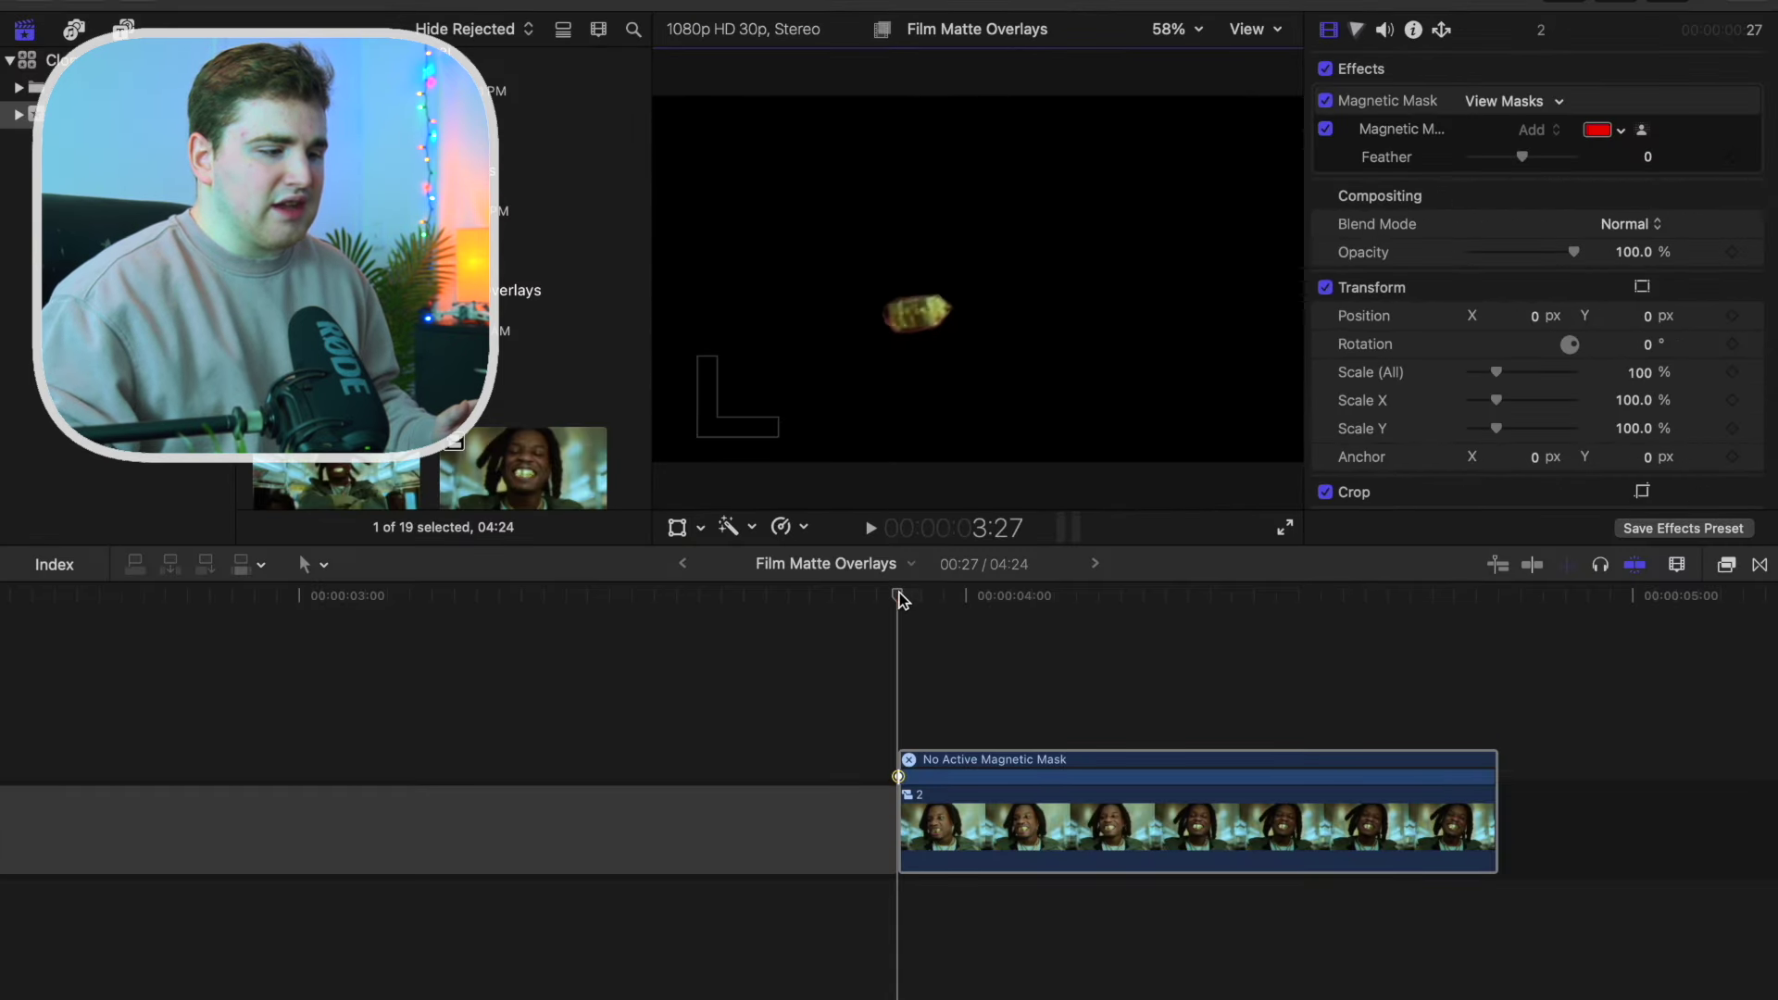
left_click_drag(906, 596, 1173, 637)
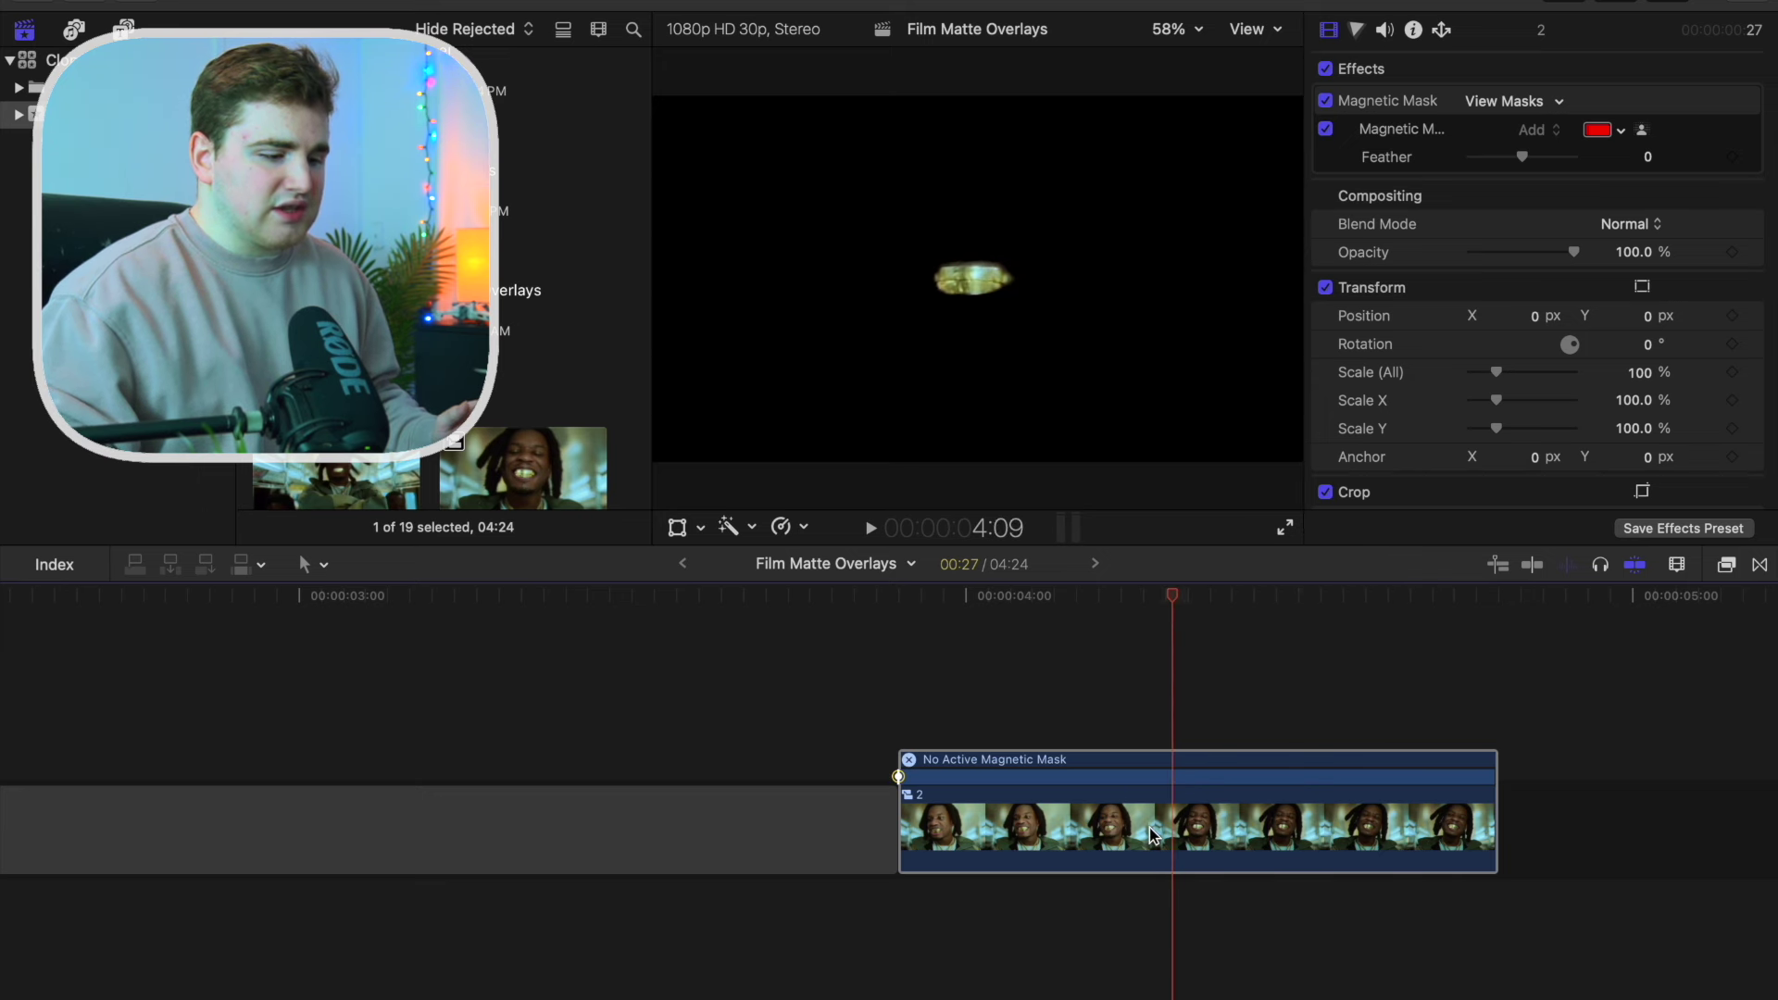
Duplicate the masked clip onto the layer above and delete the Magnetic Mask from the lower clip.
left_click_drag(1151, 836, 1163, 705, "alt")
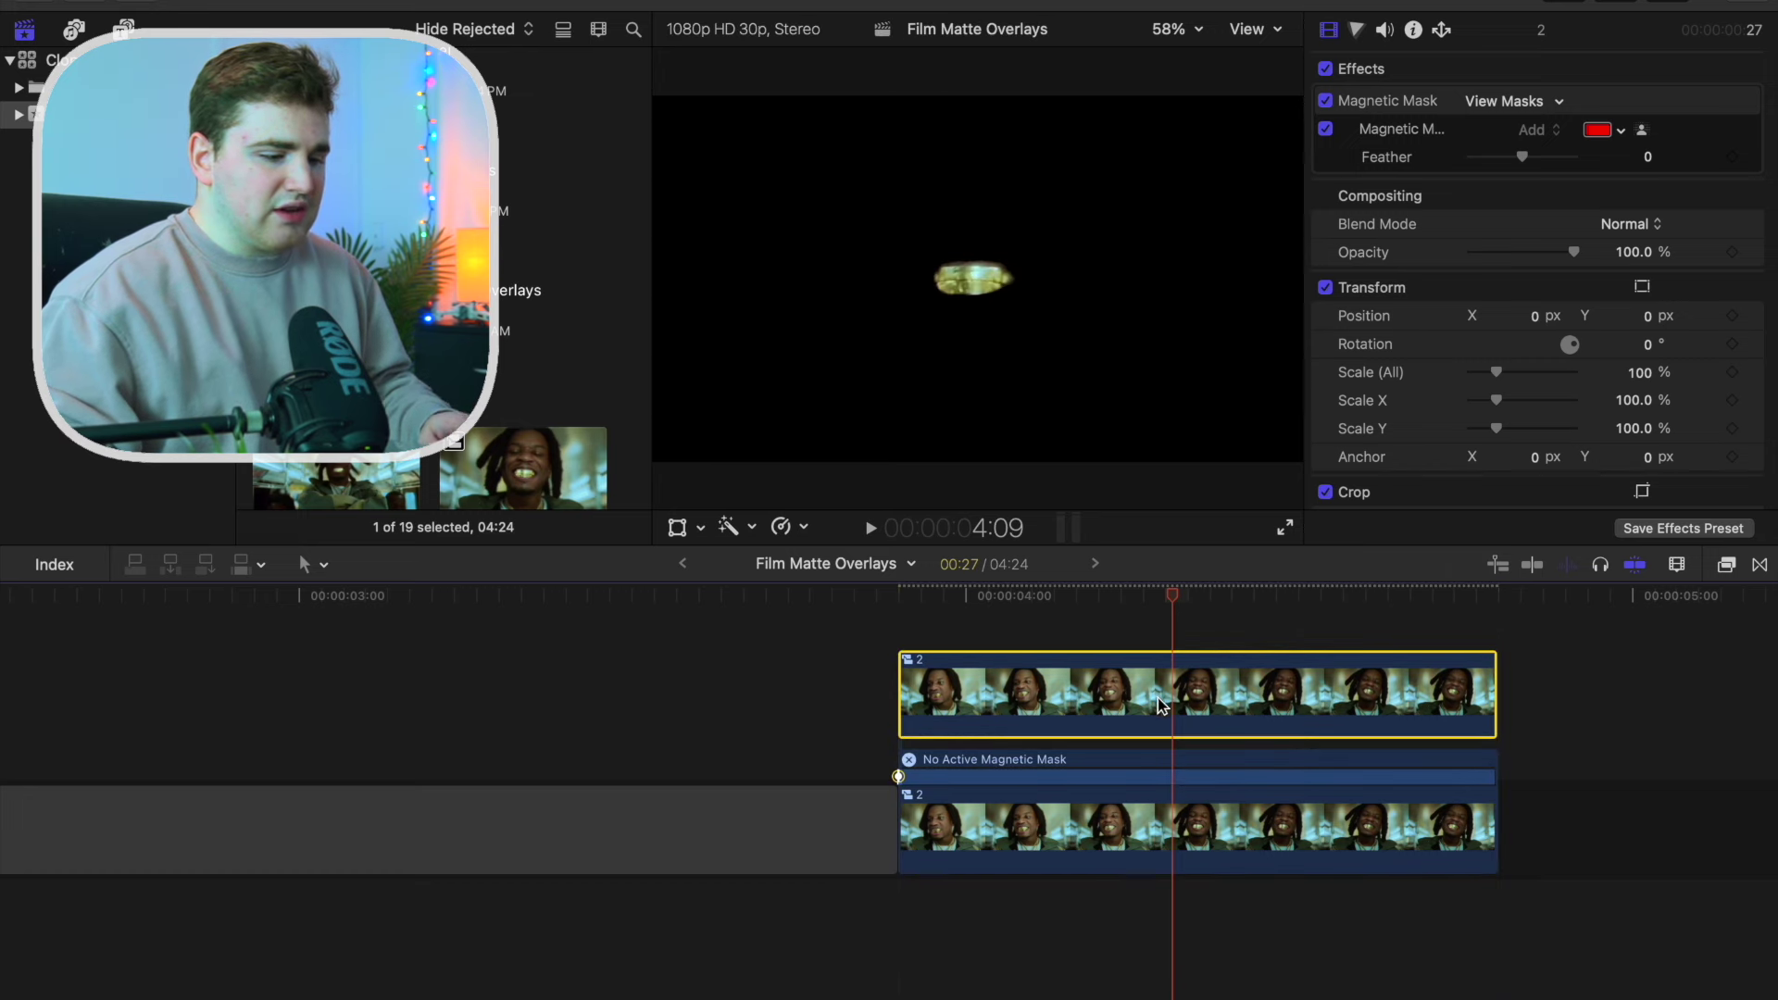
left_click(1153, 845)
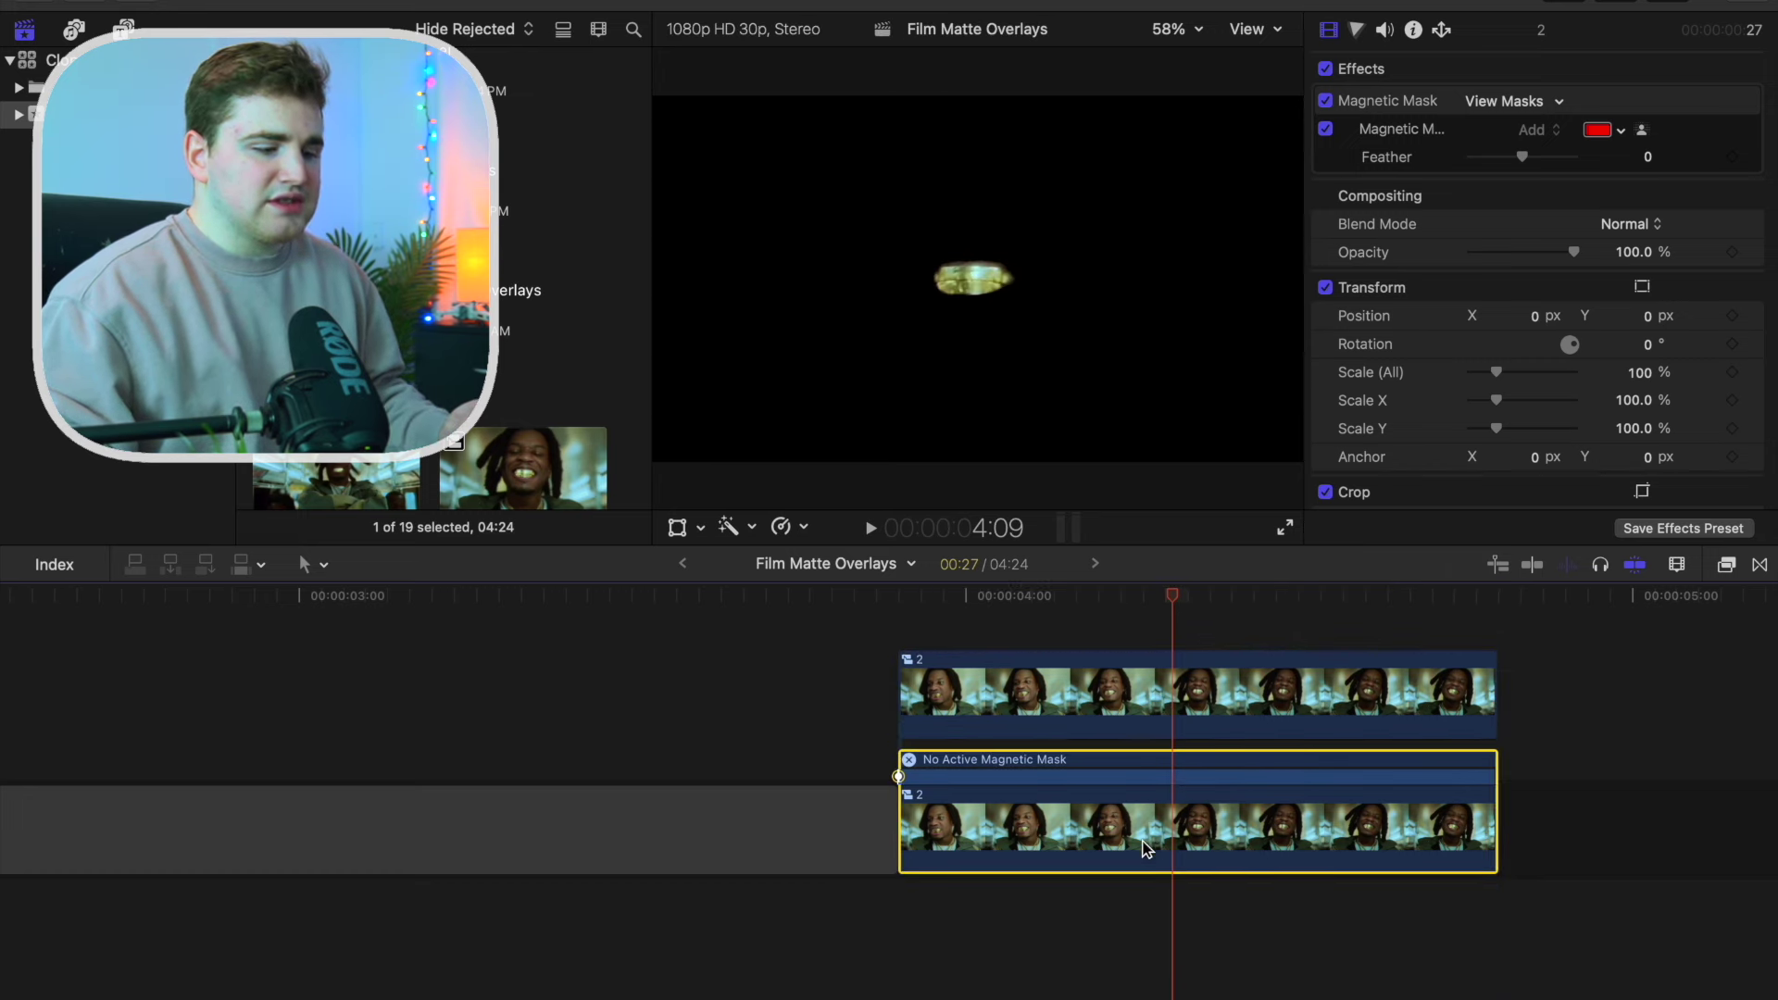
left_click(1408, 111)
key("Delete")
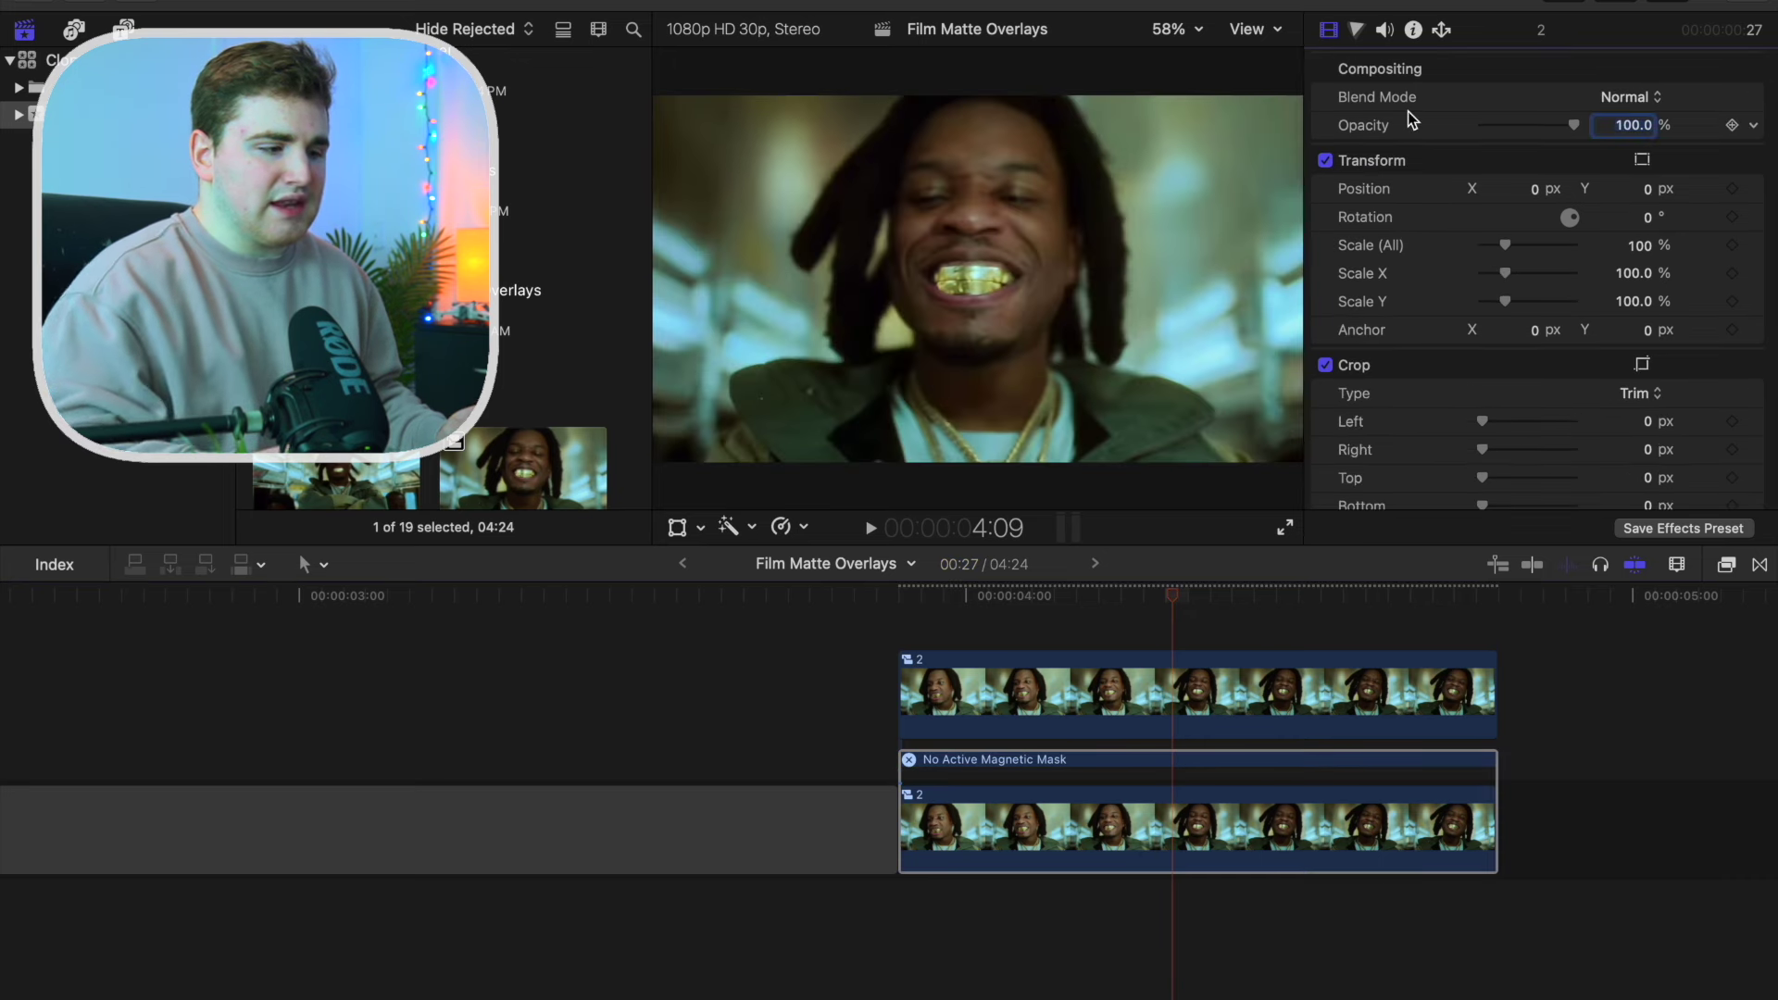
Hide the lower clip's Magnetic Mask Editor and check both layers by disabling and re-enabling each clip.
right_click(1194, 844)
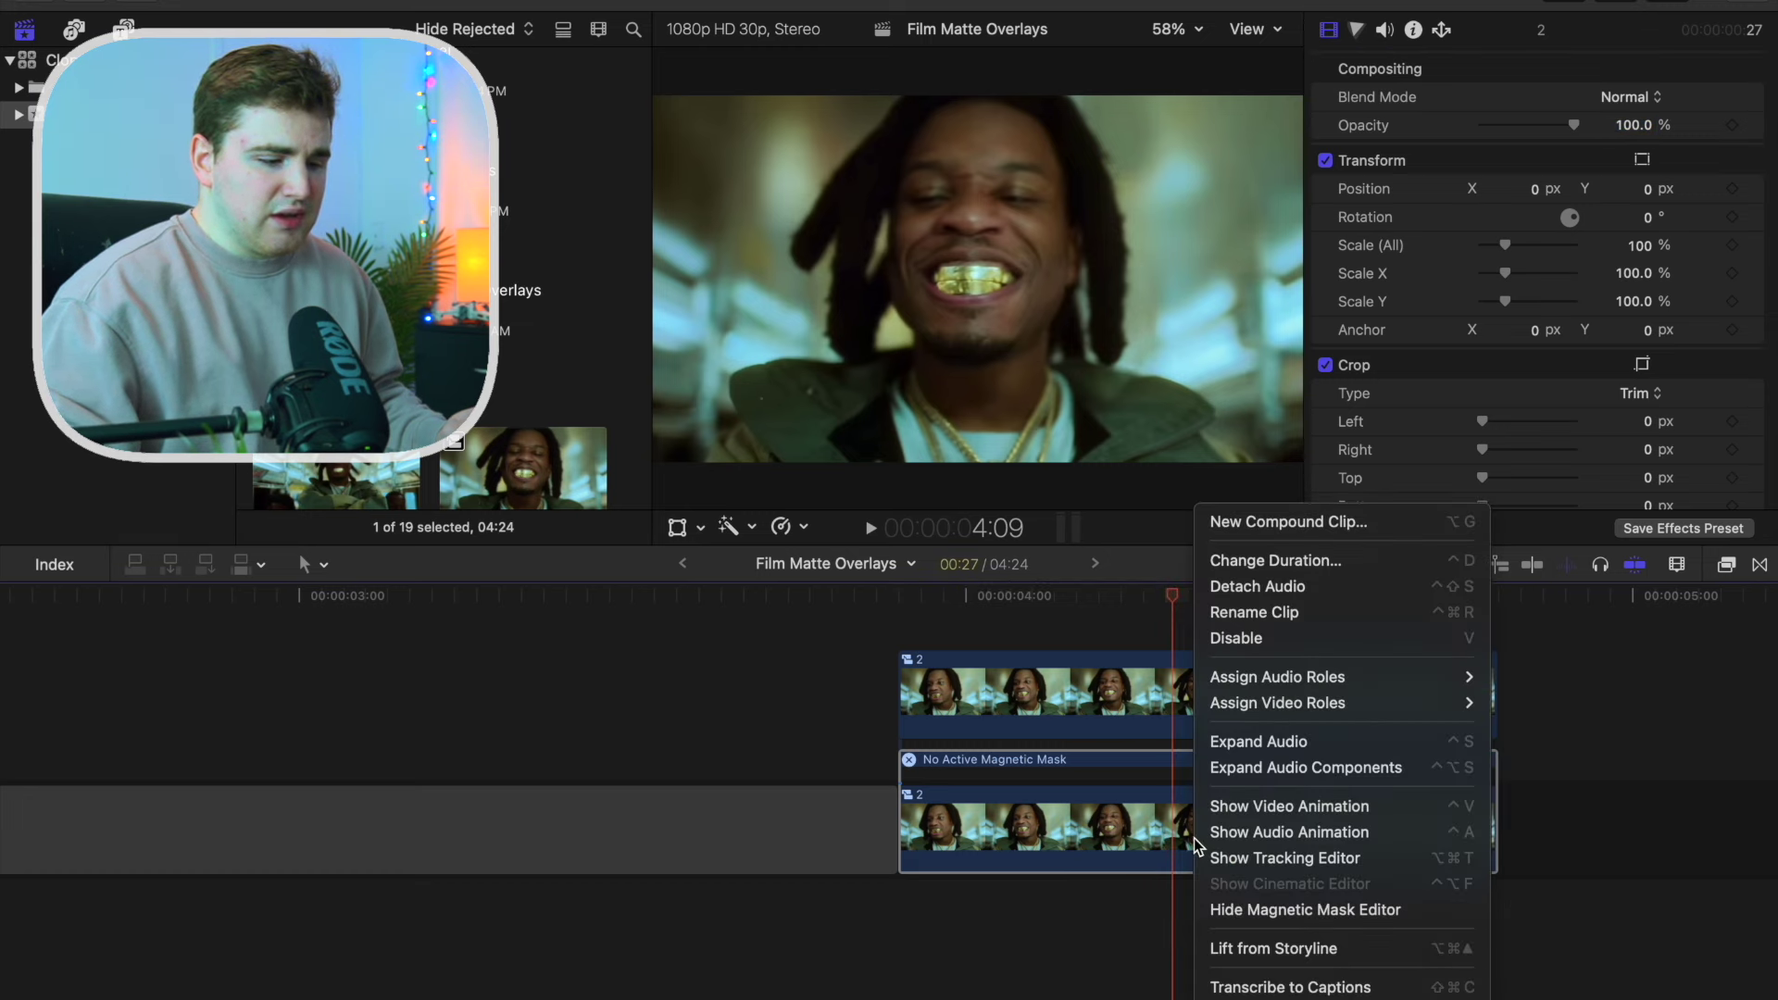
left_click(1248, 911)
left_click(1132, 747)
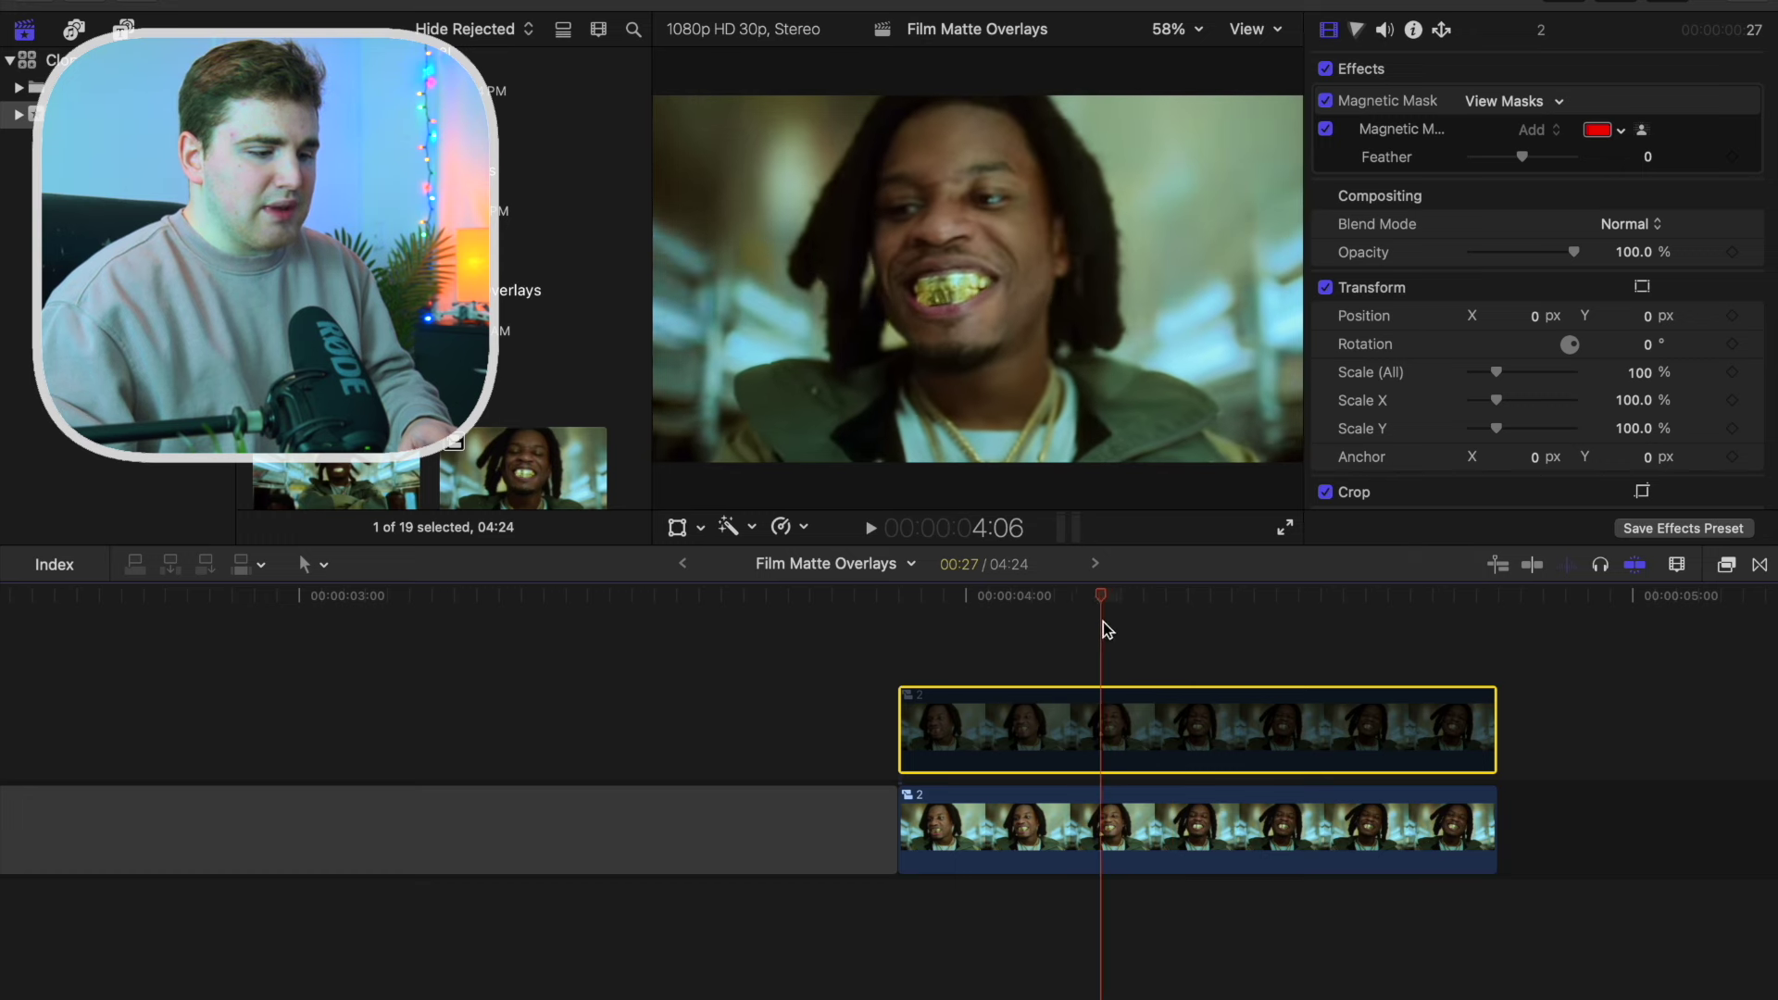
left_click(1115, 817)
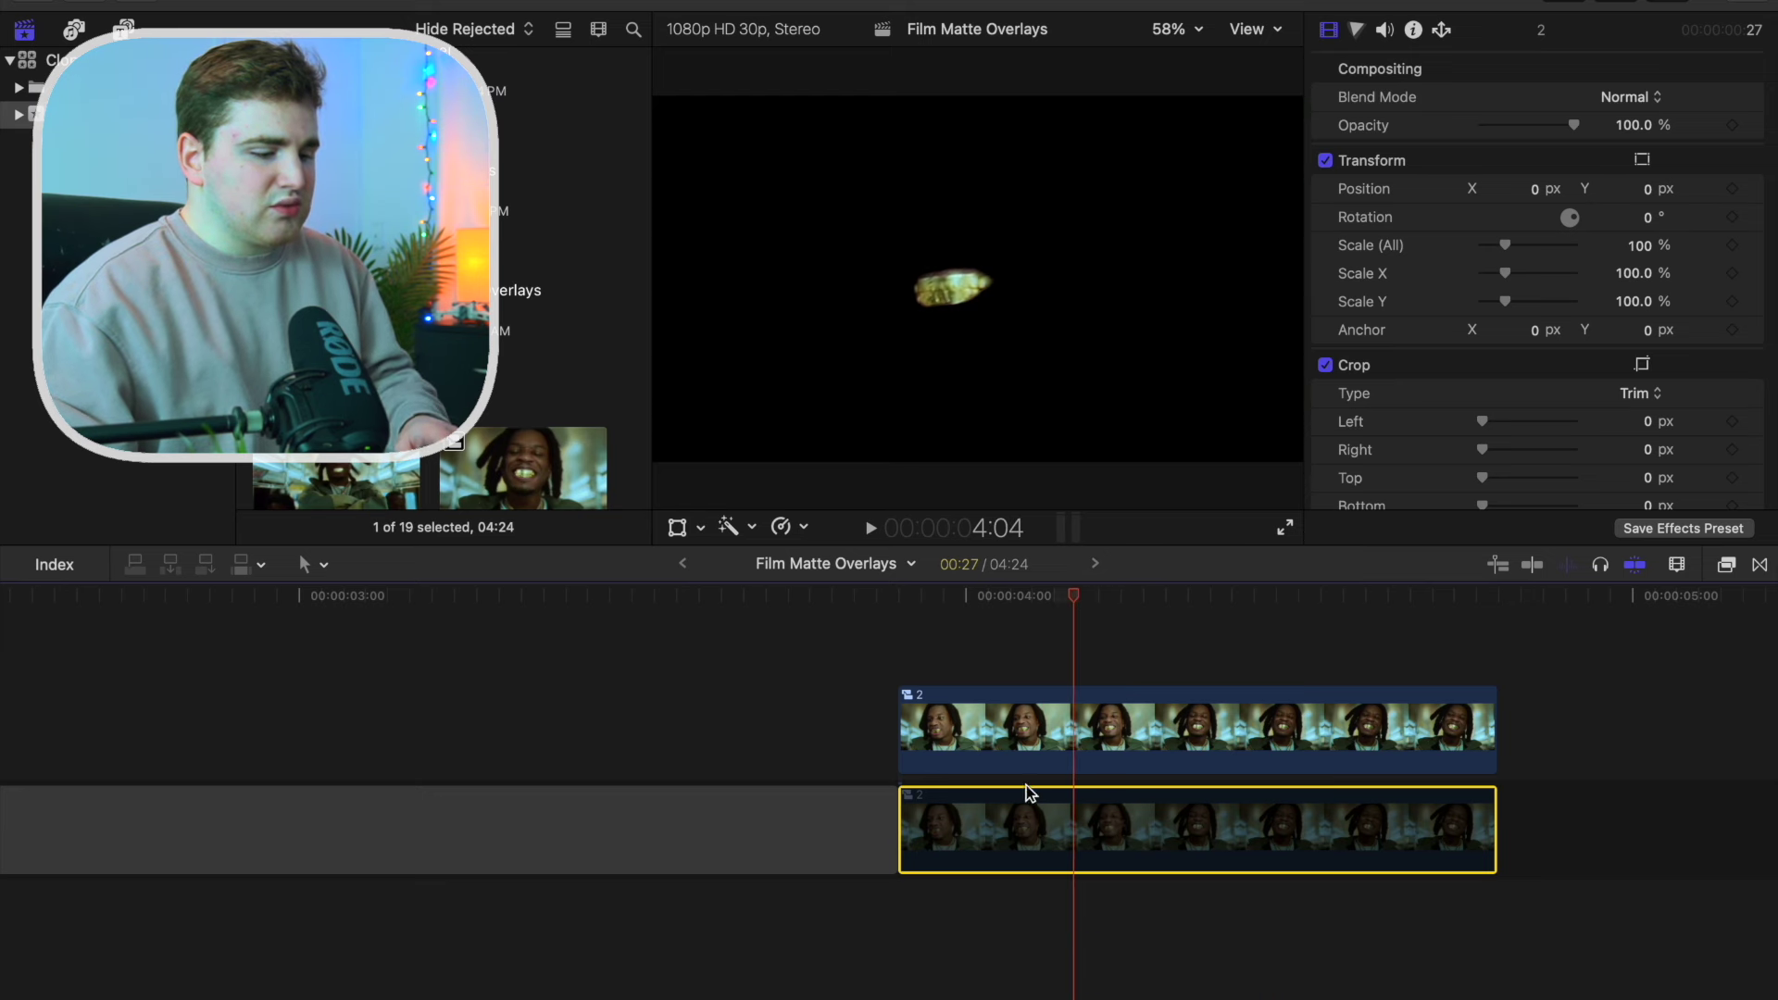
key("v")
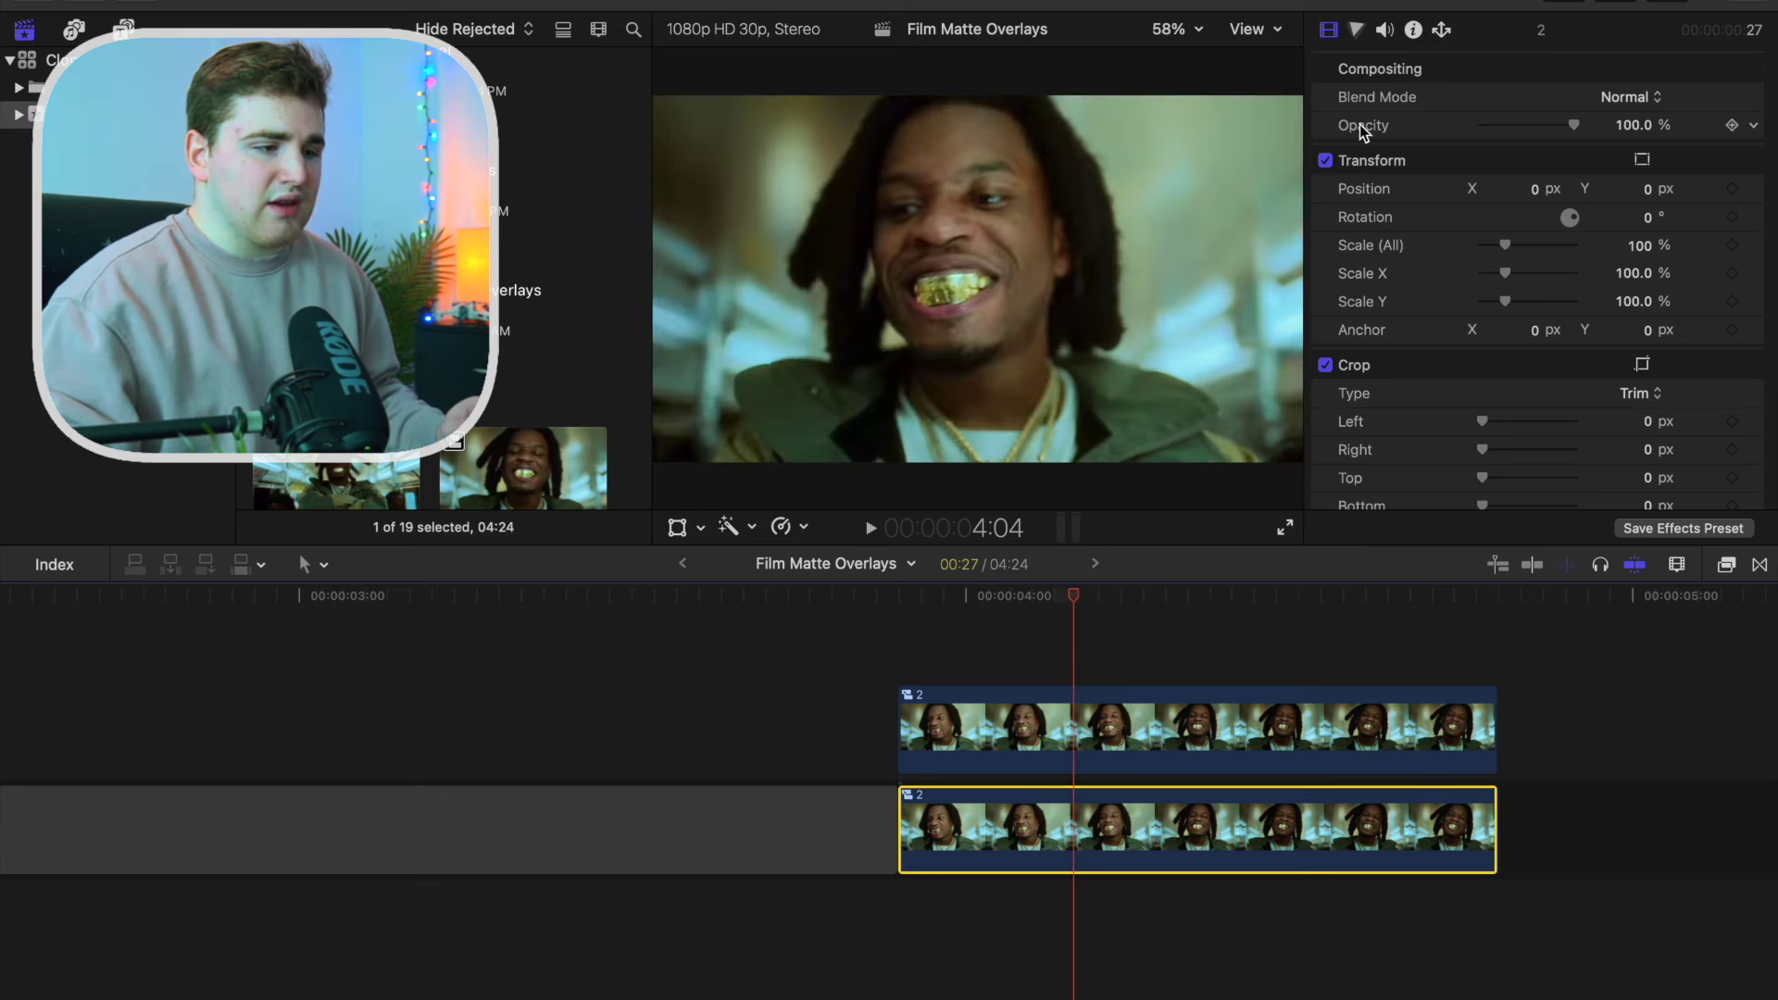
Add a Color Board to the lower clip, set its Global saturation to -100%, and scrub through the result.
left_click(1358, 30)
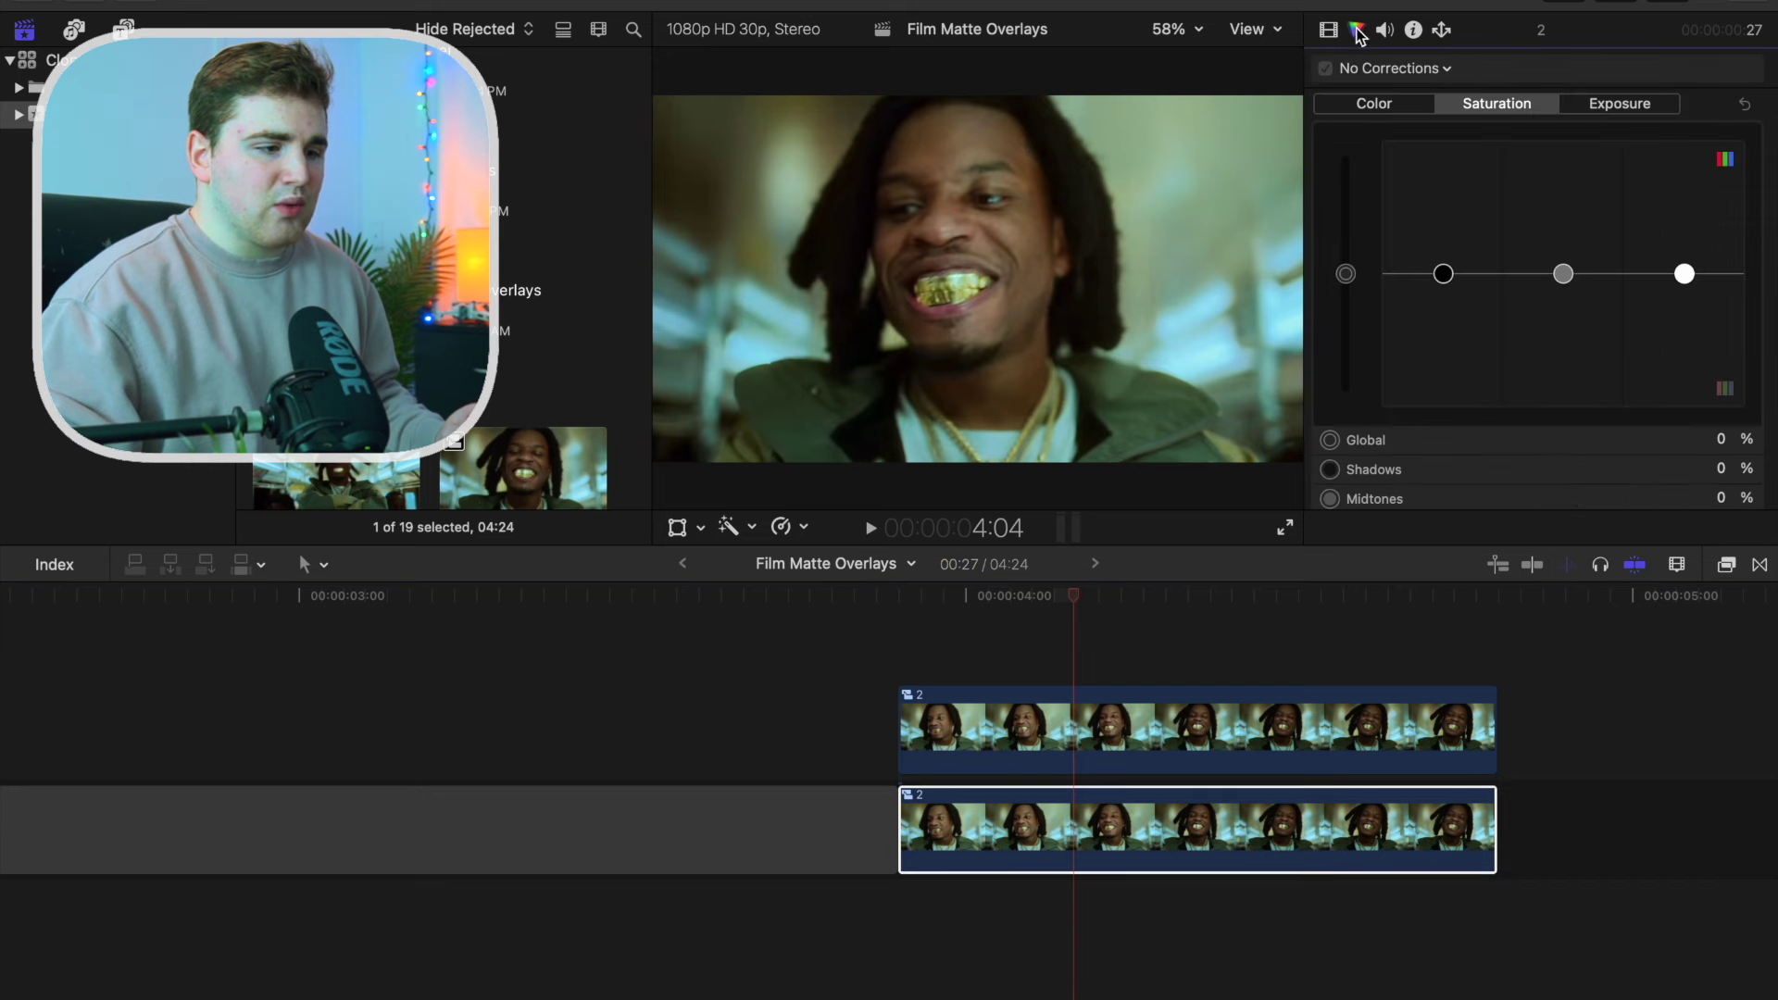
left_click(1365, 75)
left_click(1380, 131)
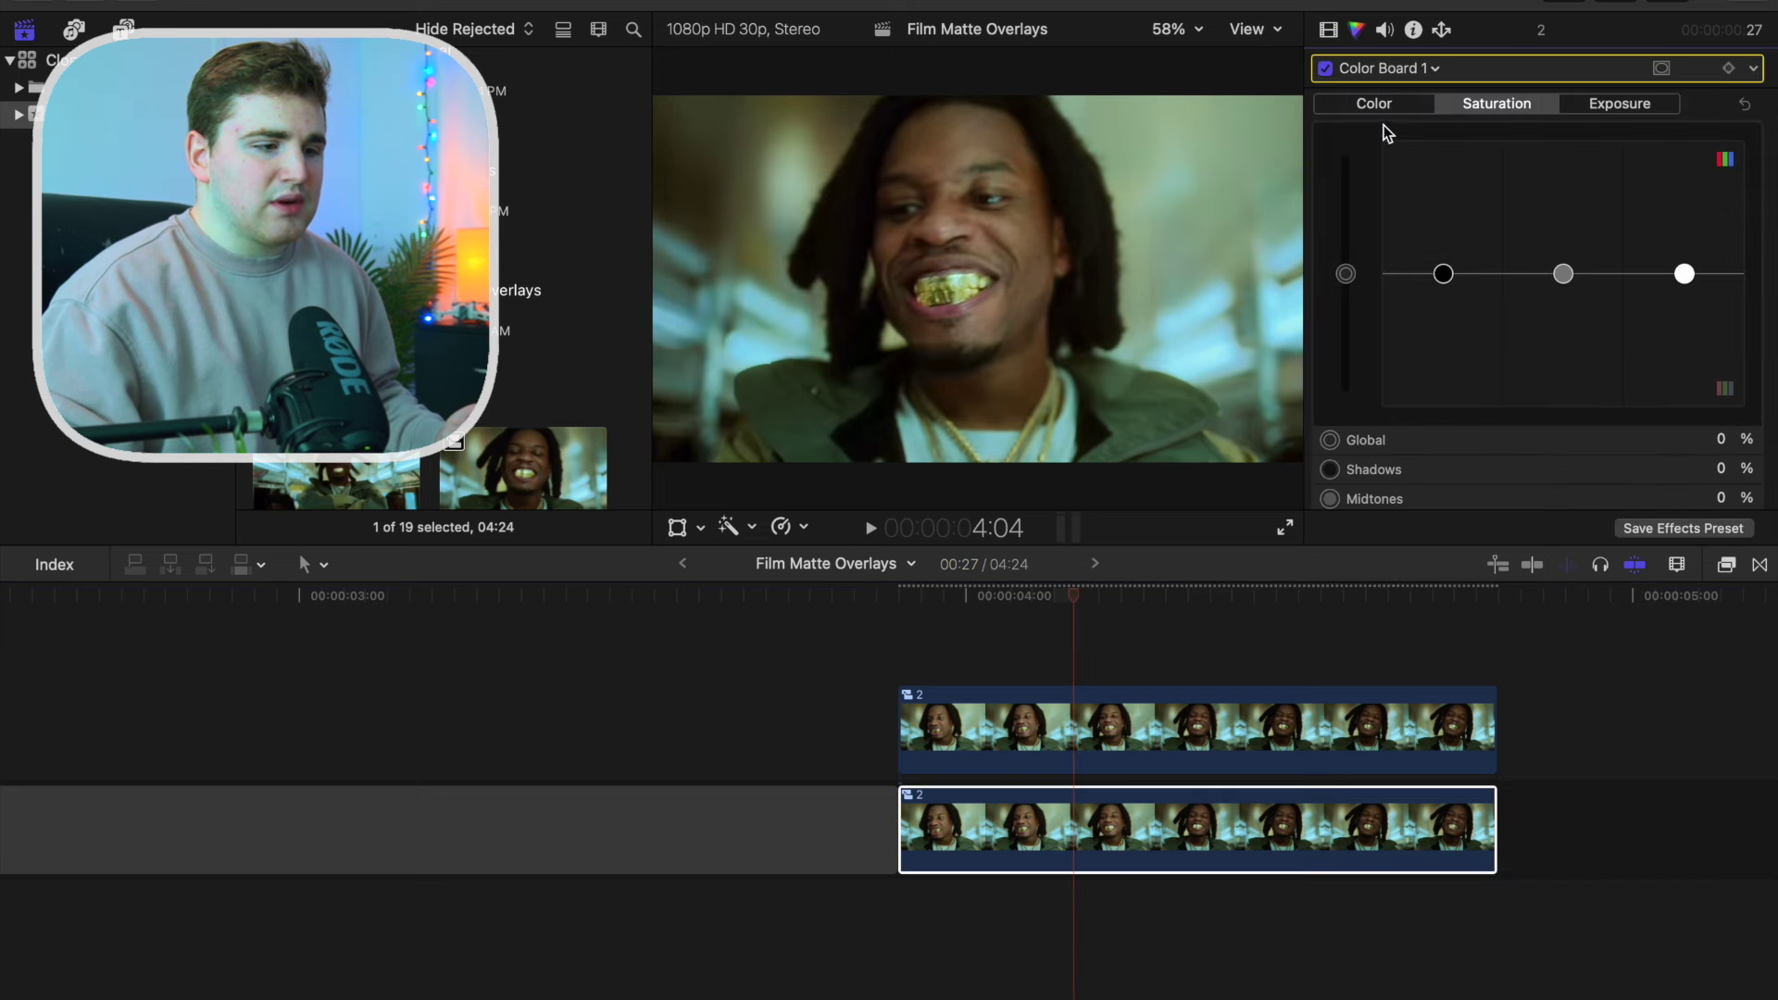
left_click_drag(1346, 273, 1348, 411)
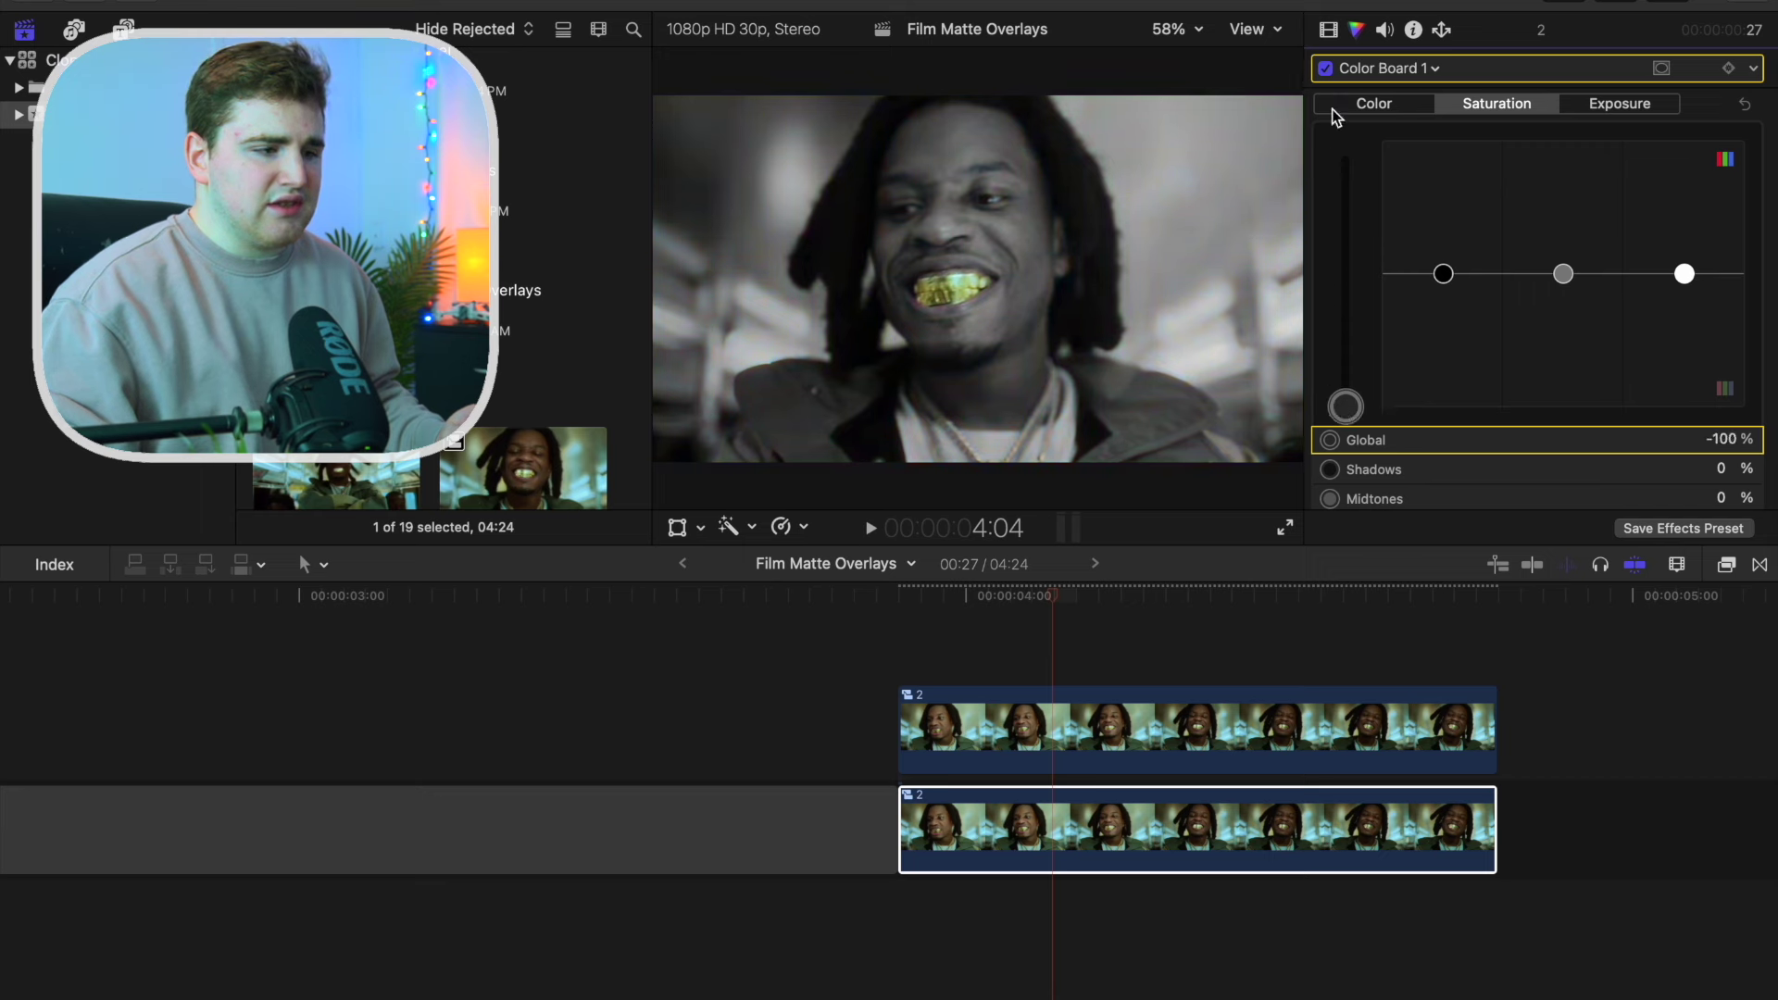
left_click(1329, 31)
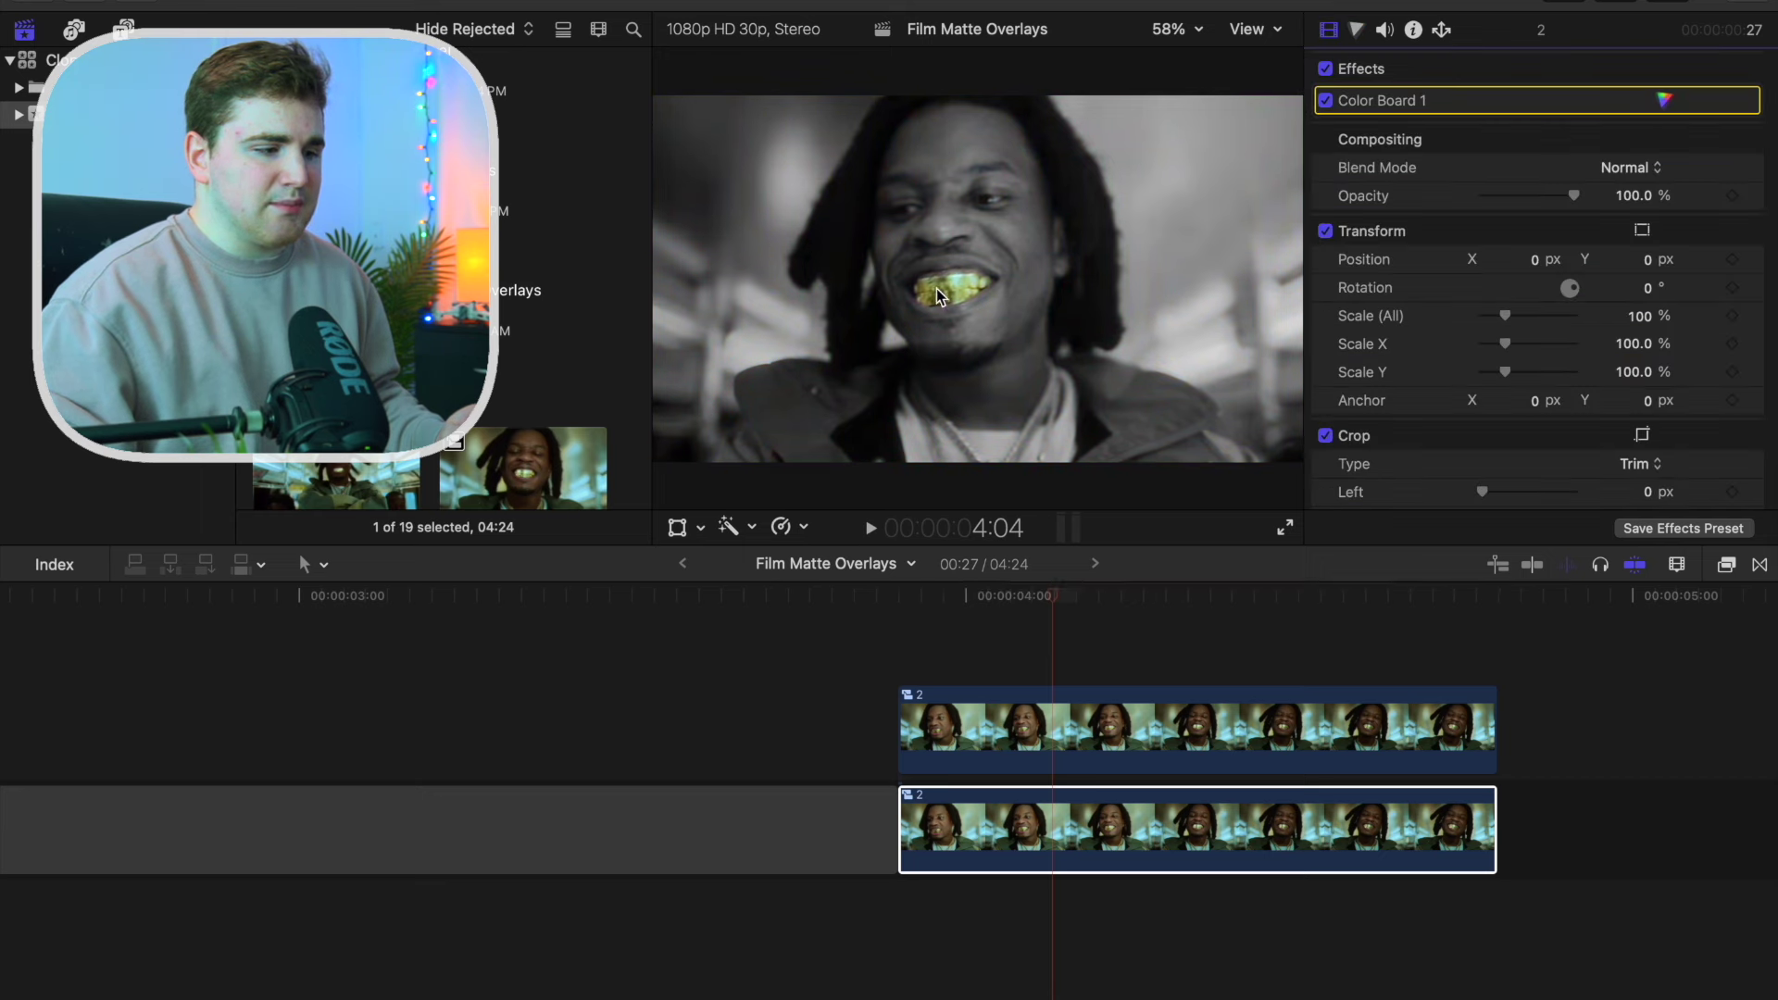
left_click_drag(1047, 600, 1220, 637)
scroll(1183, 667, "right", 2)
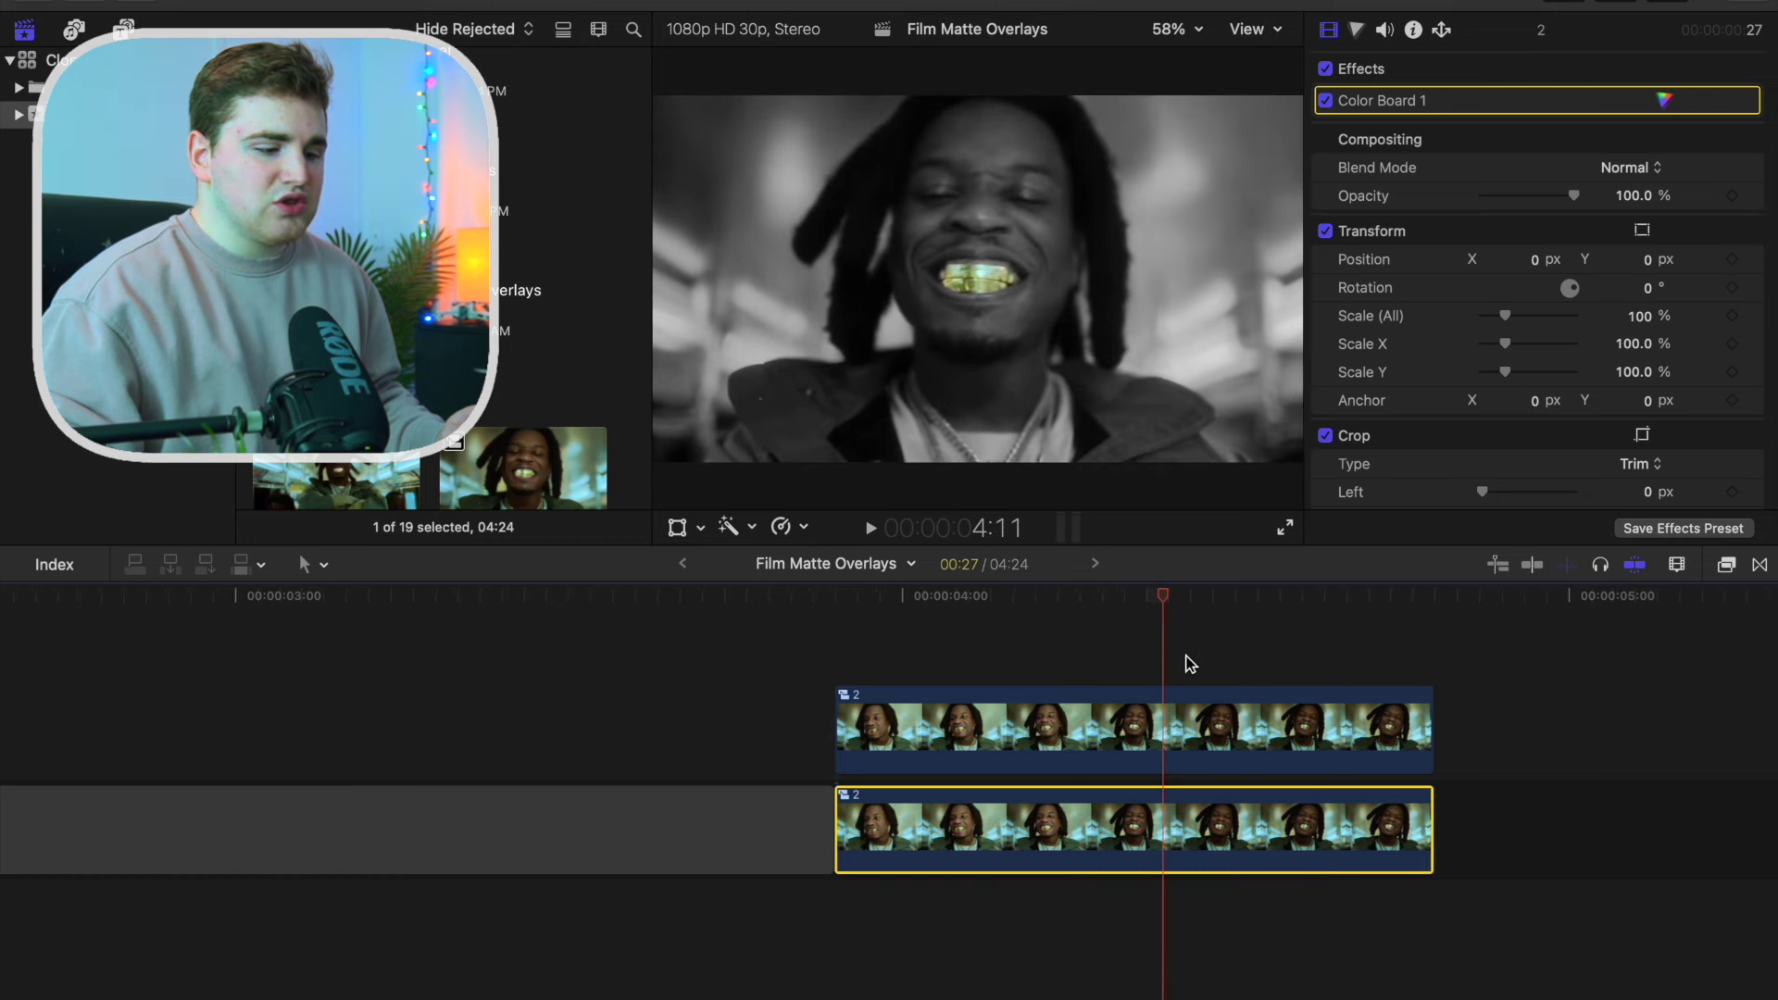
Apply the Glint effect from The Ultimate Bundle to the upper masked teeth clip.
left_click(1147, 660)
left_click(1726, 570)
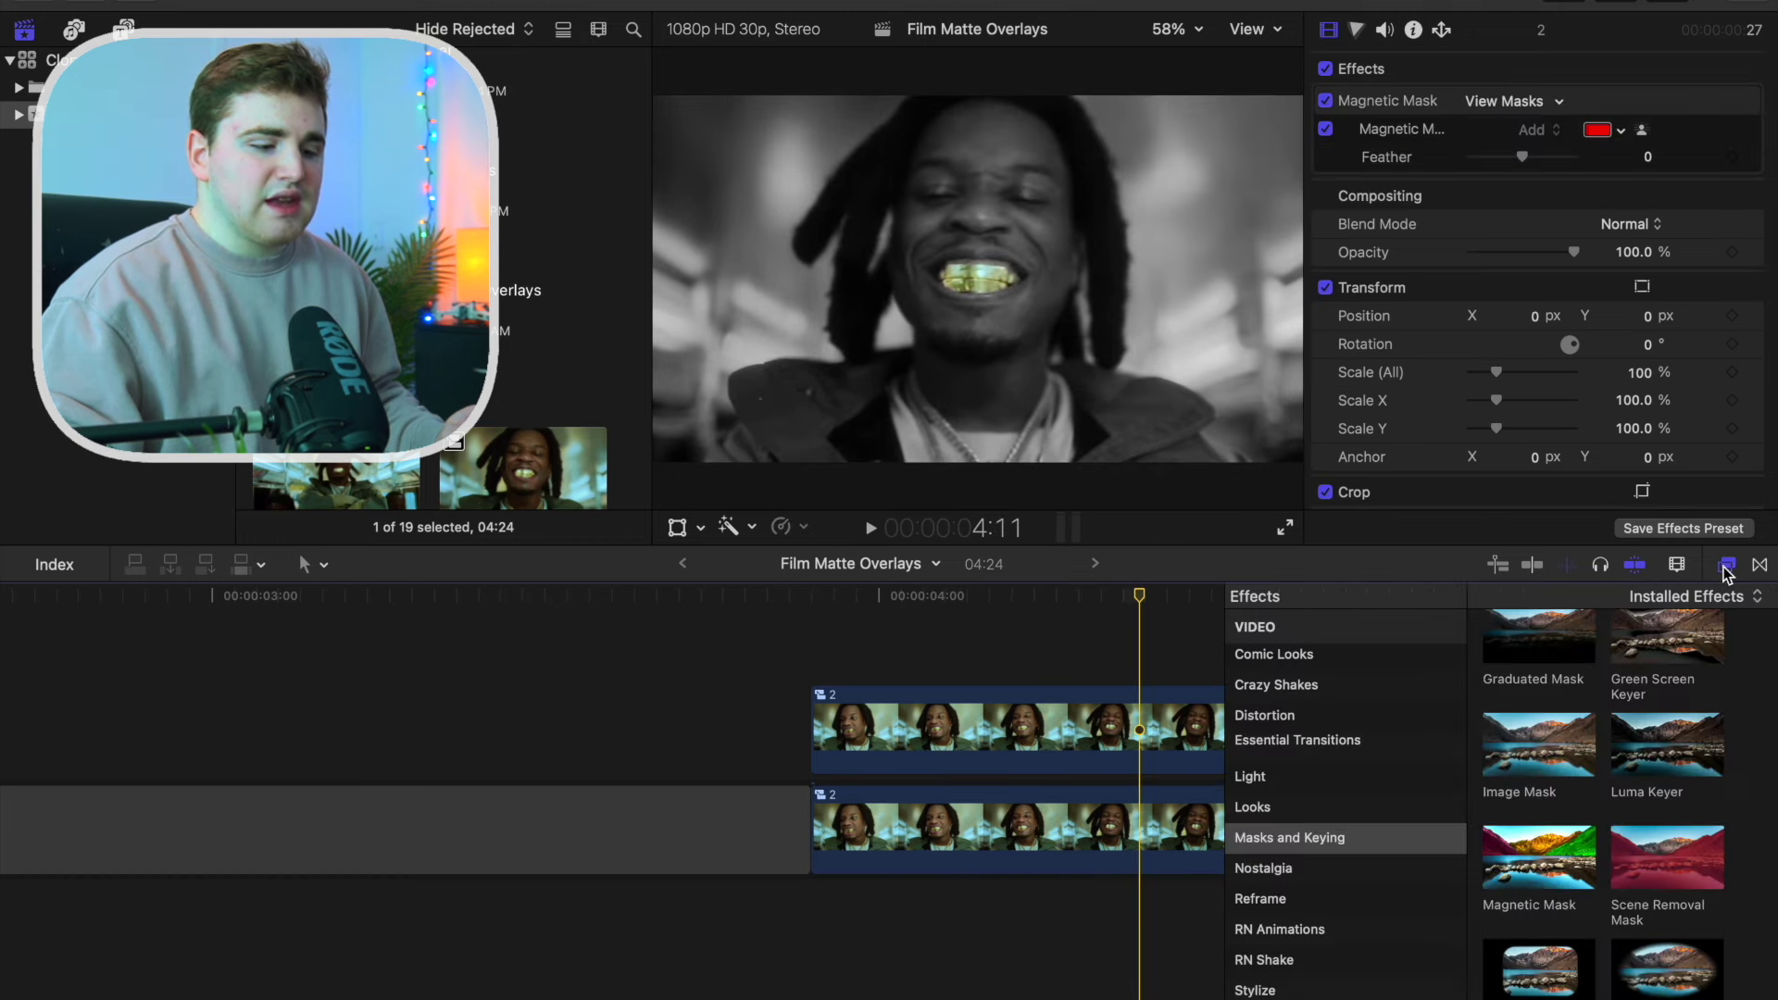
scroll(1376, 825, "down", 3)
scroll(1376, 822, "down", 2)
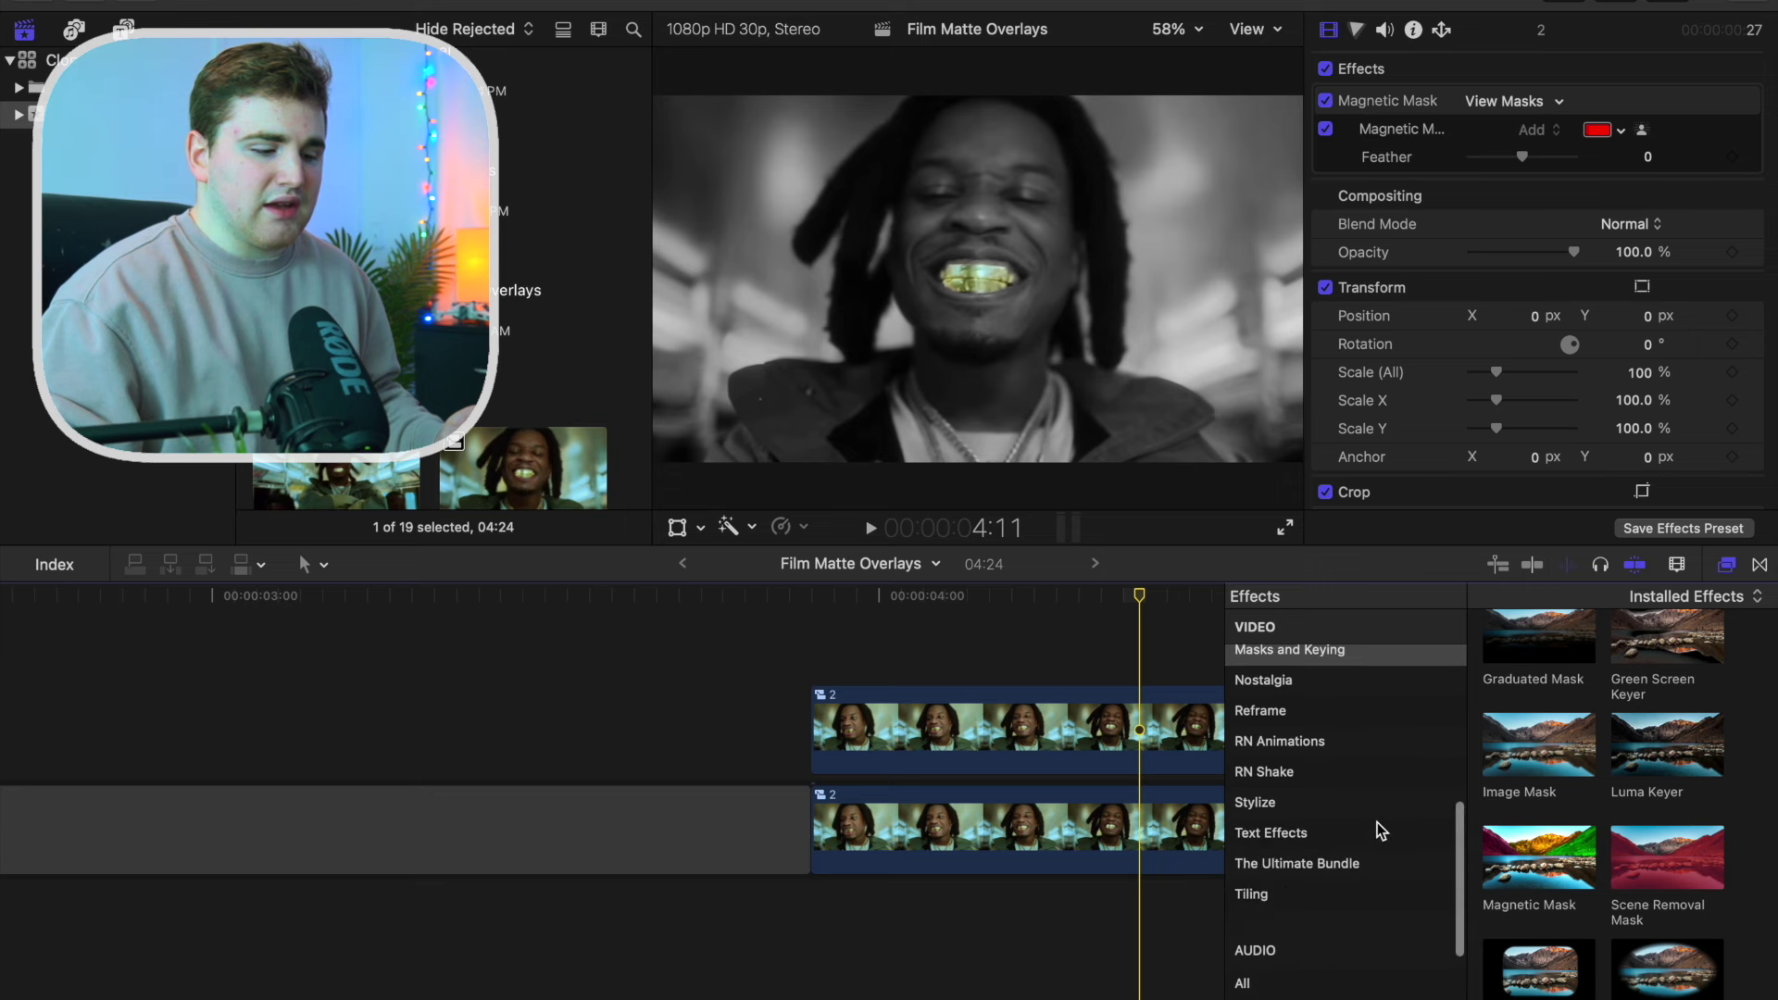
left_click(1341, 863)
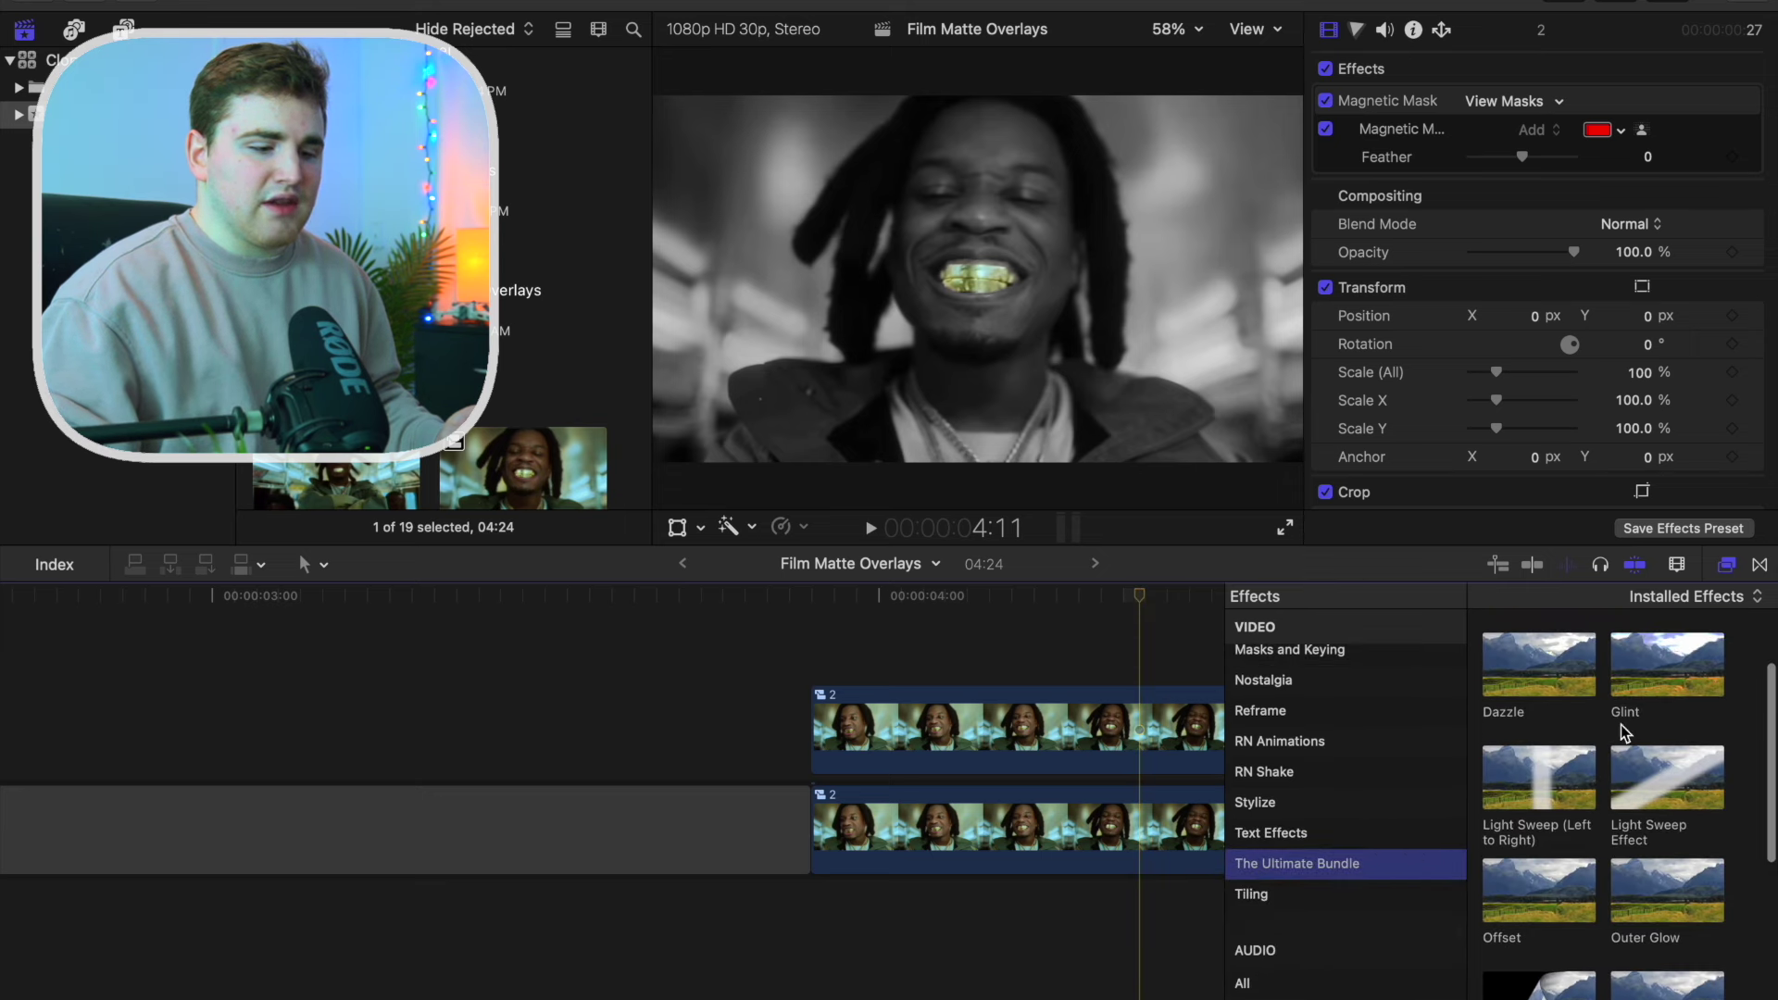
left_click_drag(1660, 687, 1141, 739)
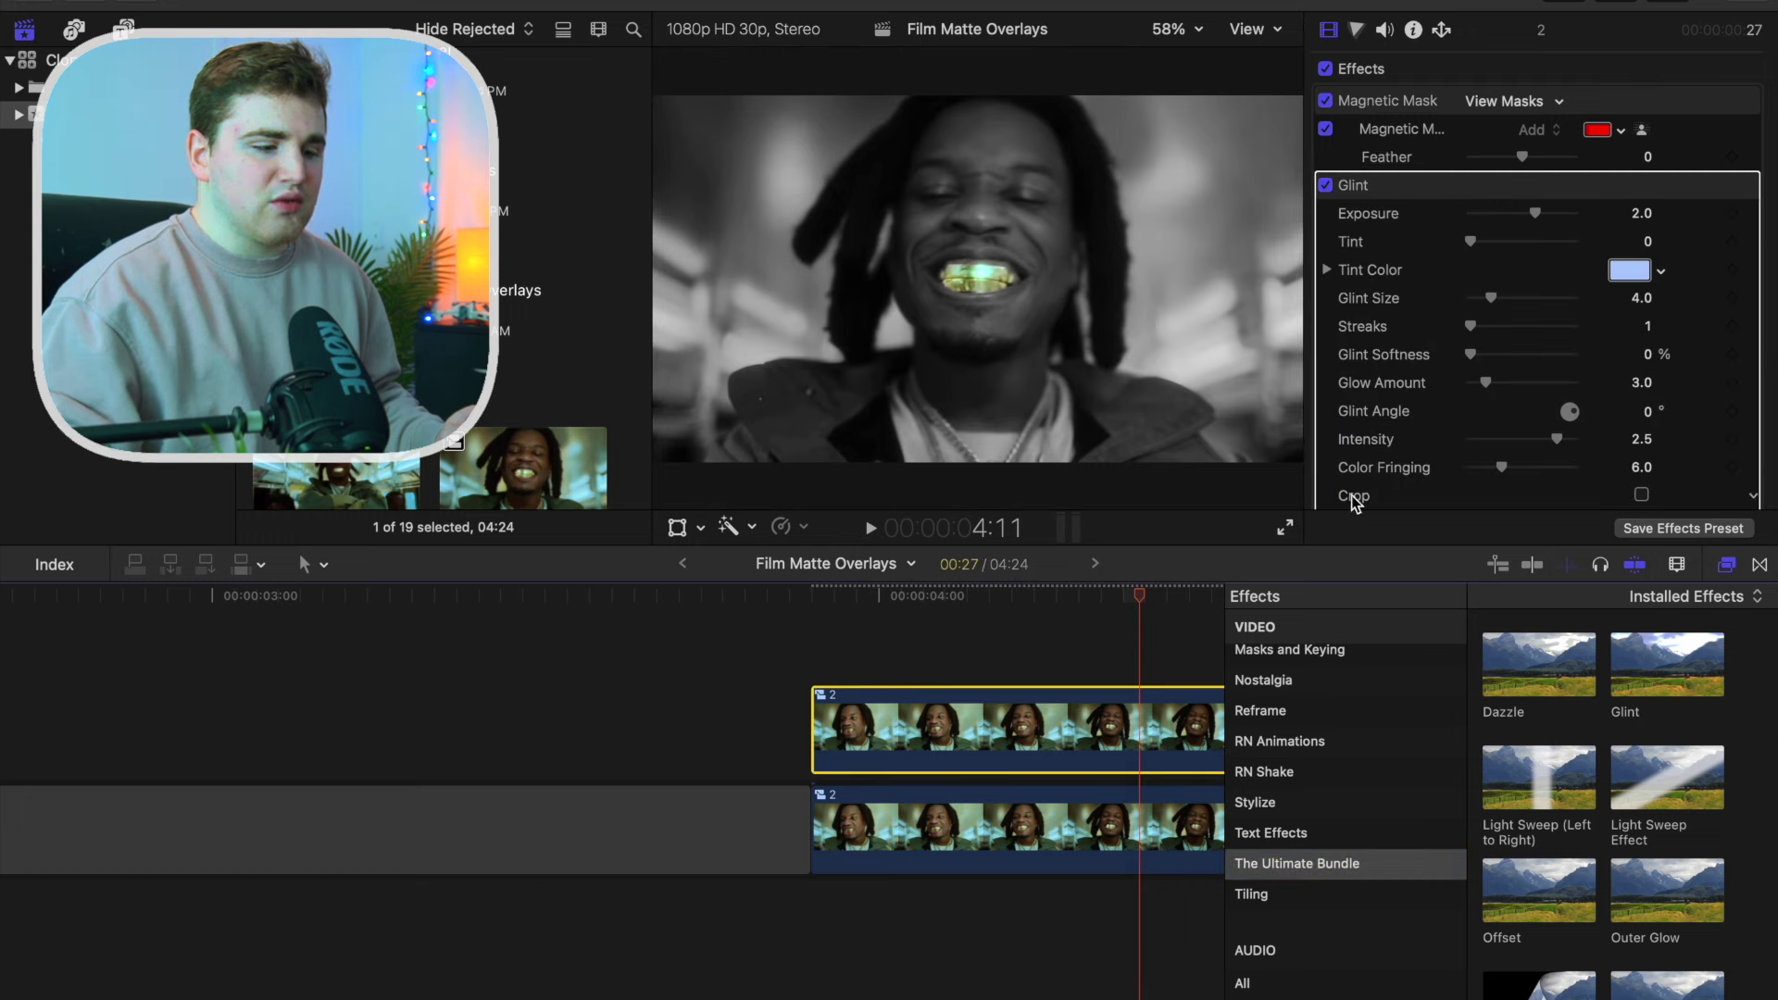
left_click(1728, 569)
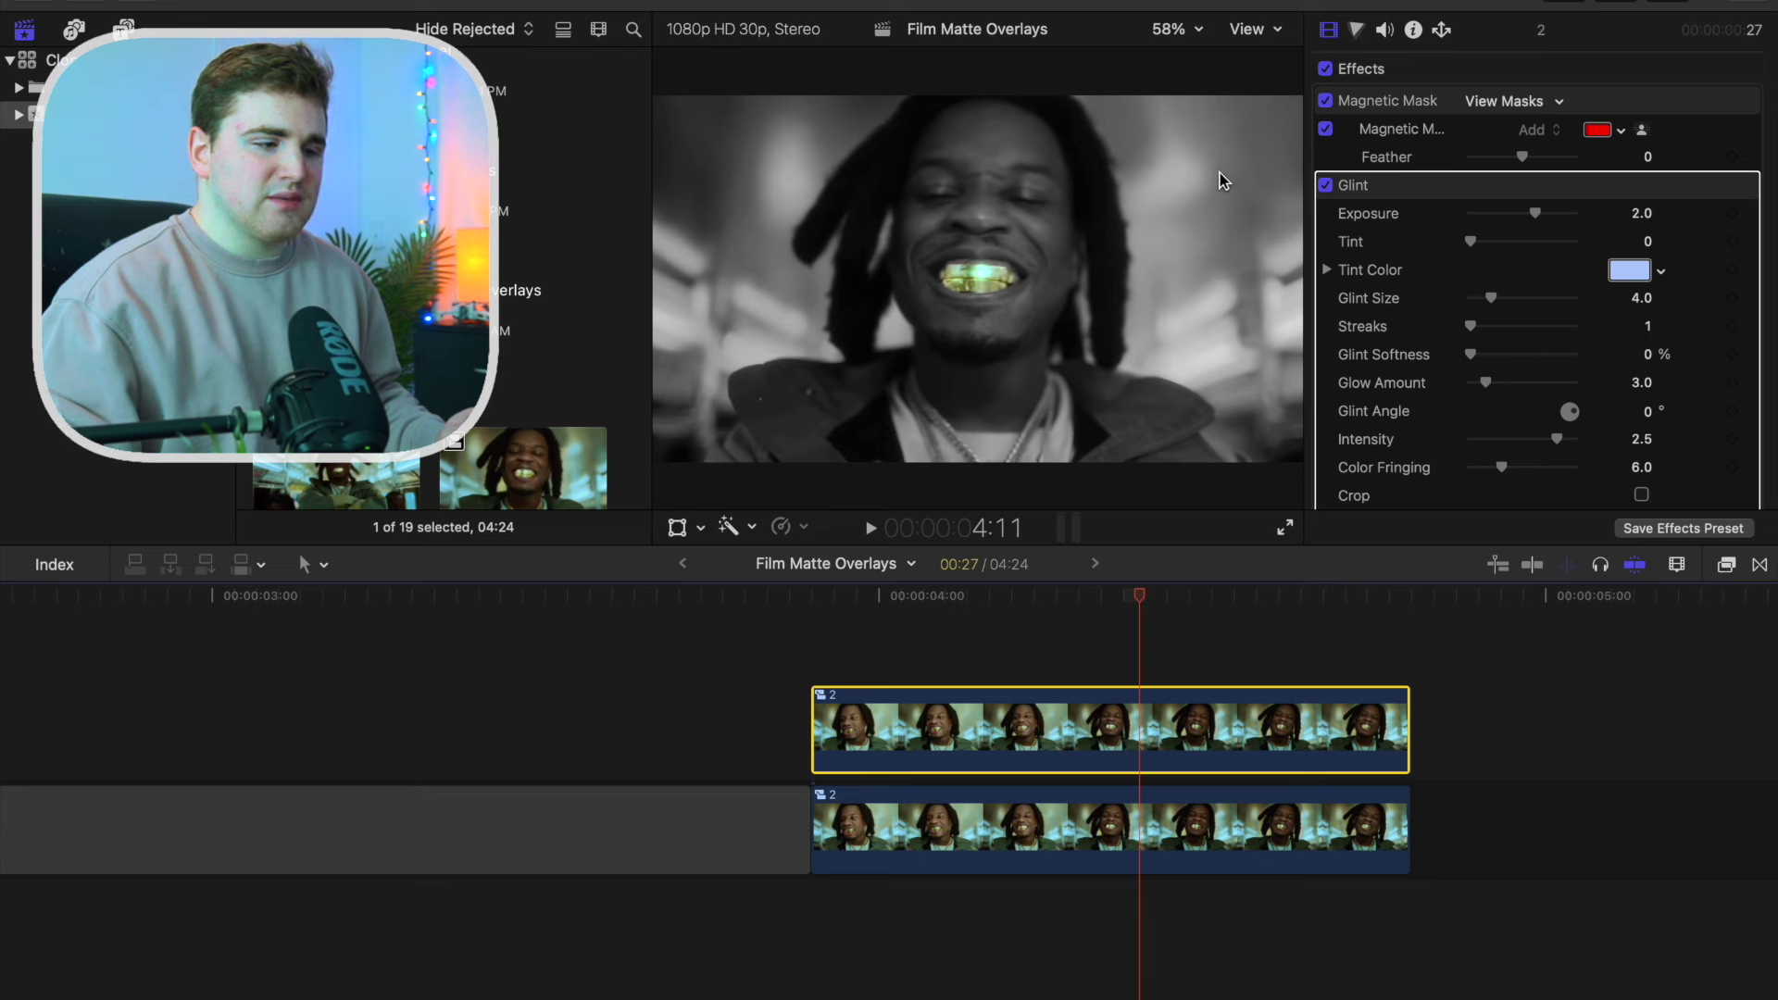
Set the upper clip's Glint Tint Color by sampling the gold teeth in the viewer with the eyedropper.
left_click(1176, 34)
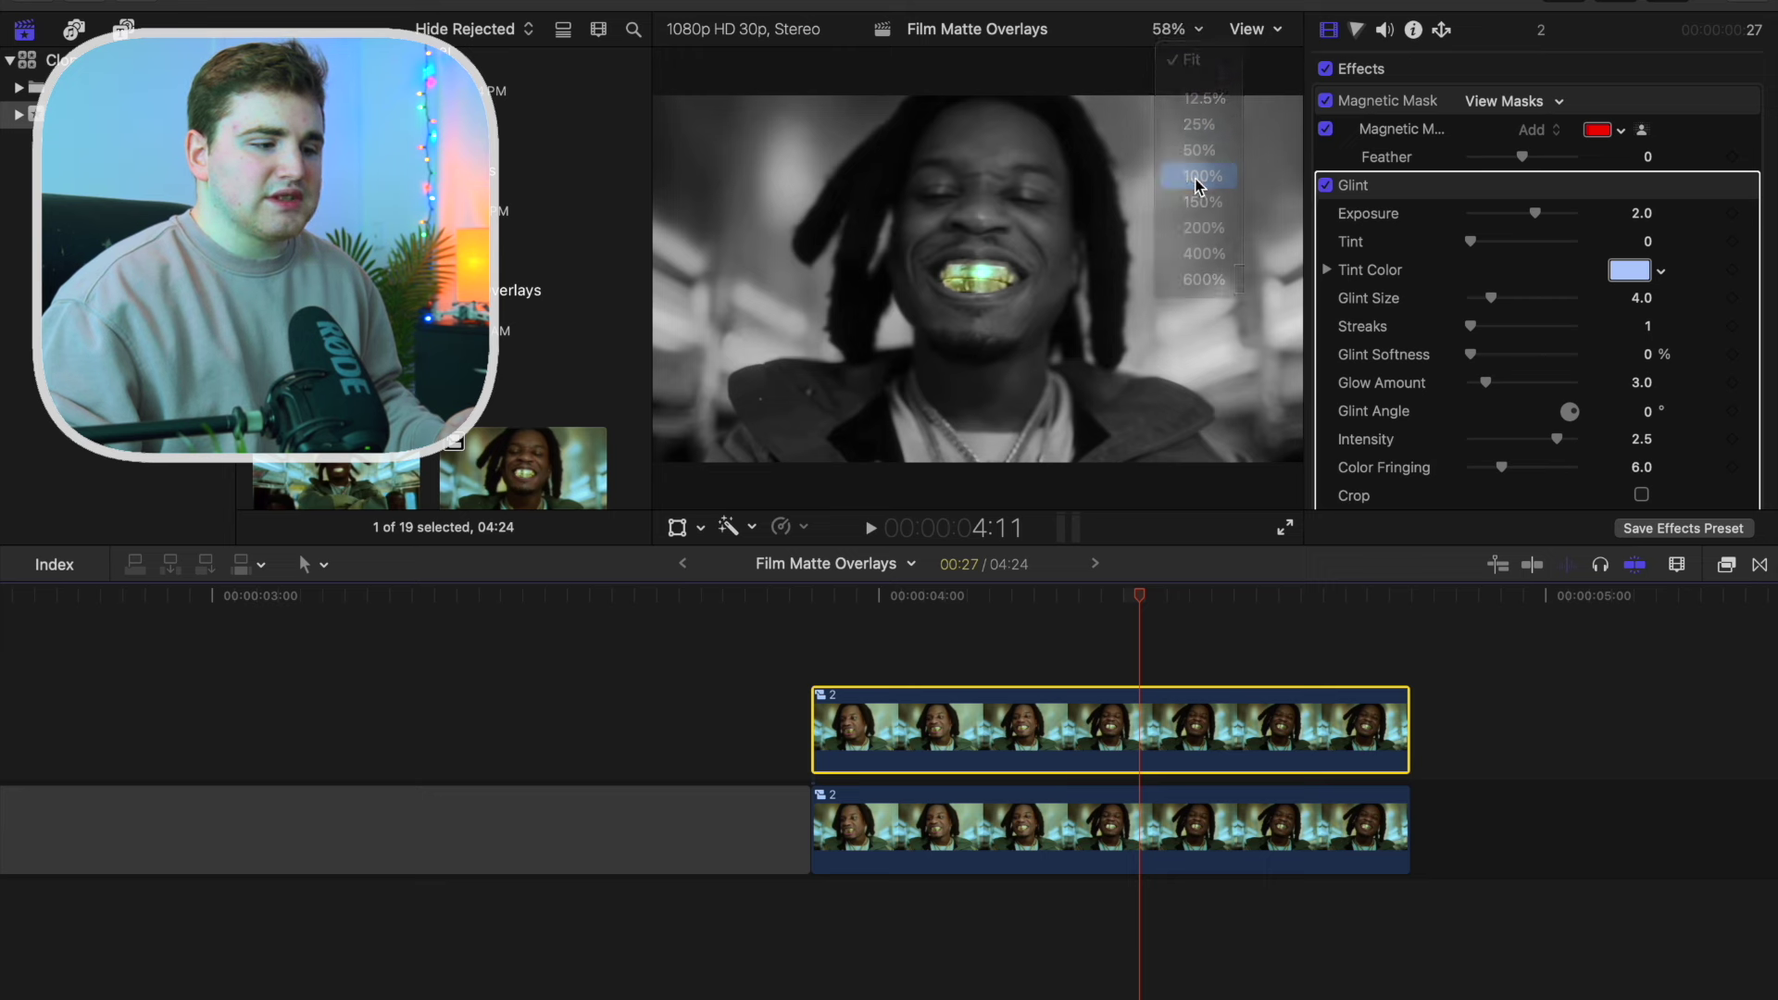
left_click(1199, 184)
left_click_drag(1259, 277, 1253, 269)
left_click(1160, 41)
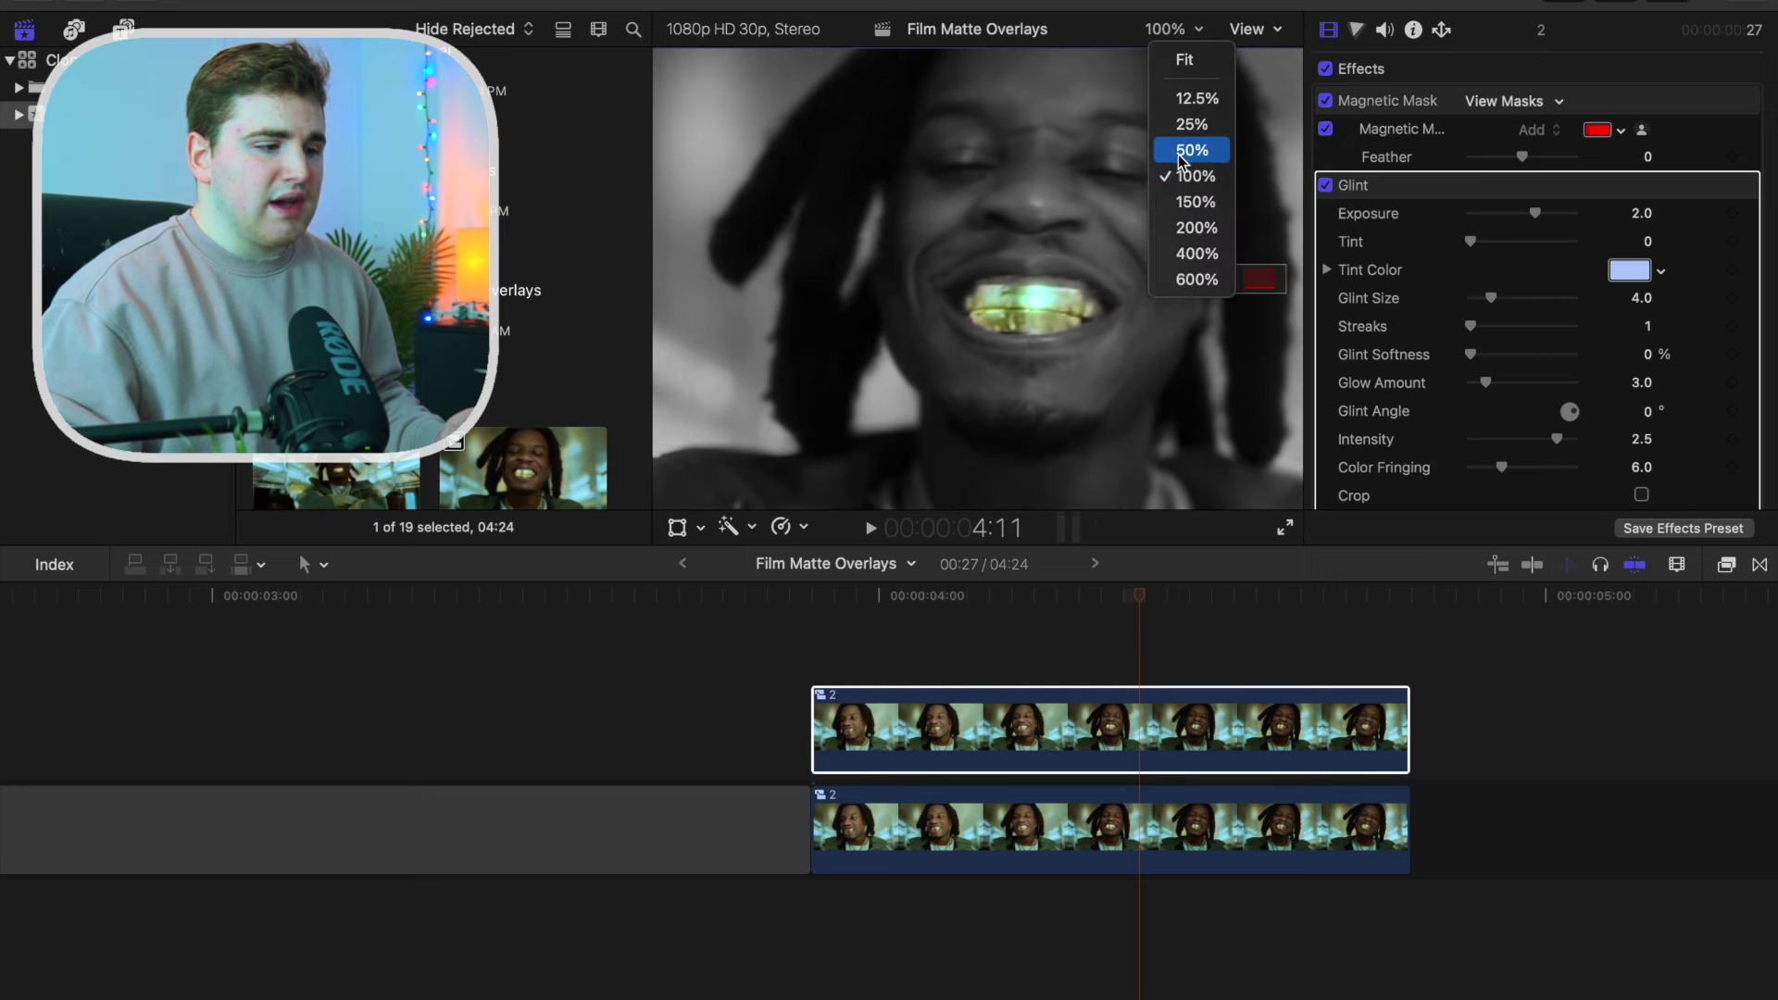
left_click(1194, 203)
left_click_drag(1260, 278, 1265, 281)
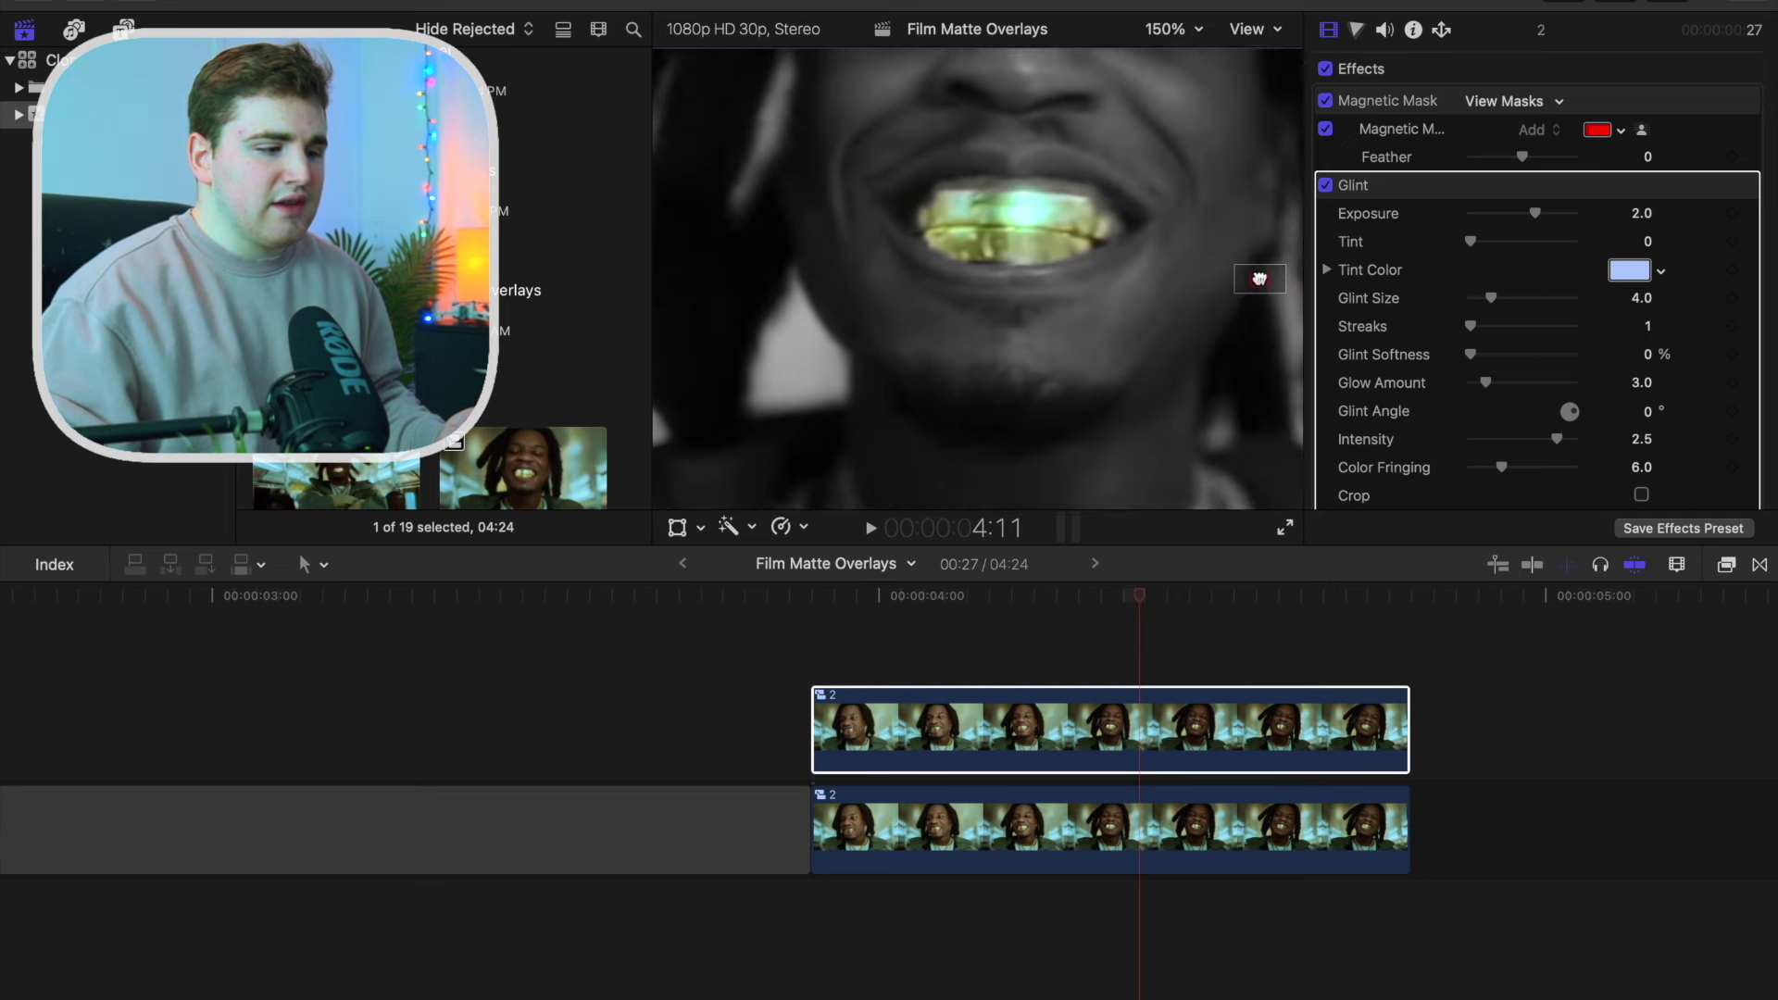
left_click(1149, 720)
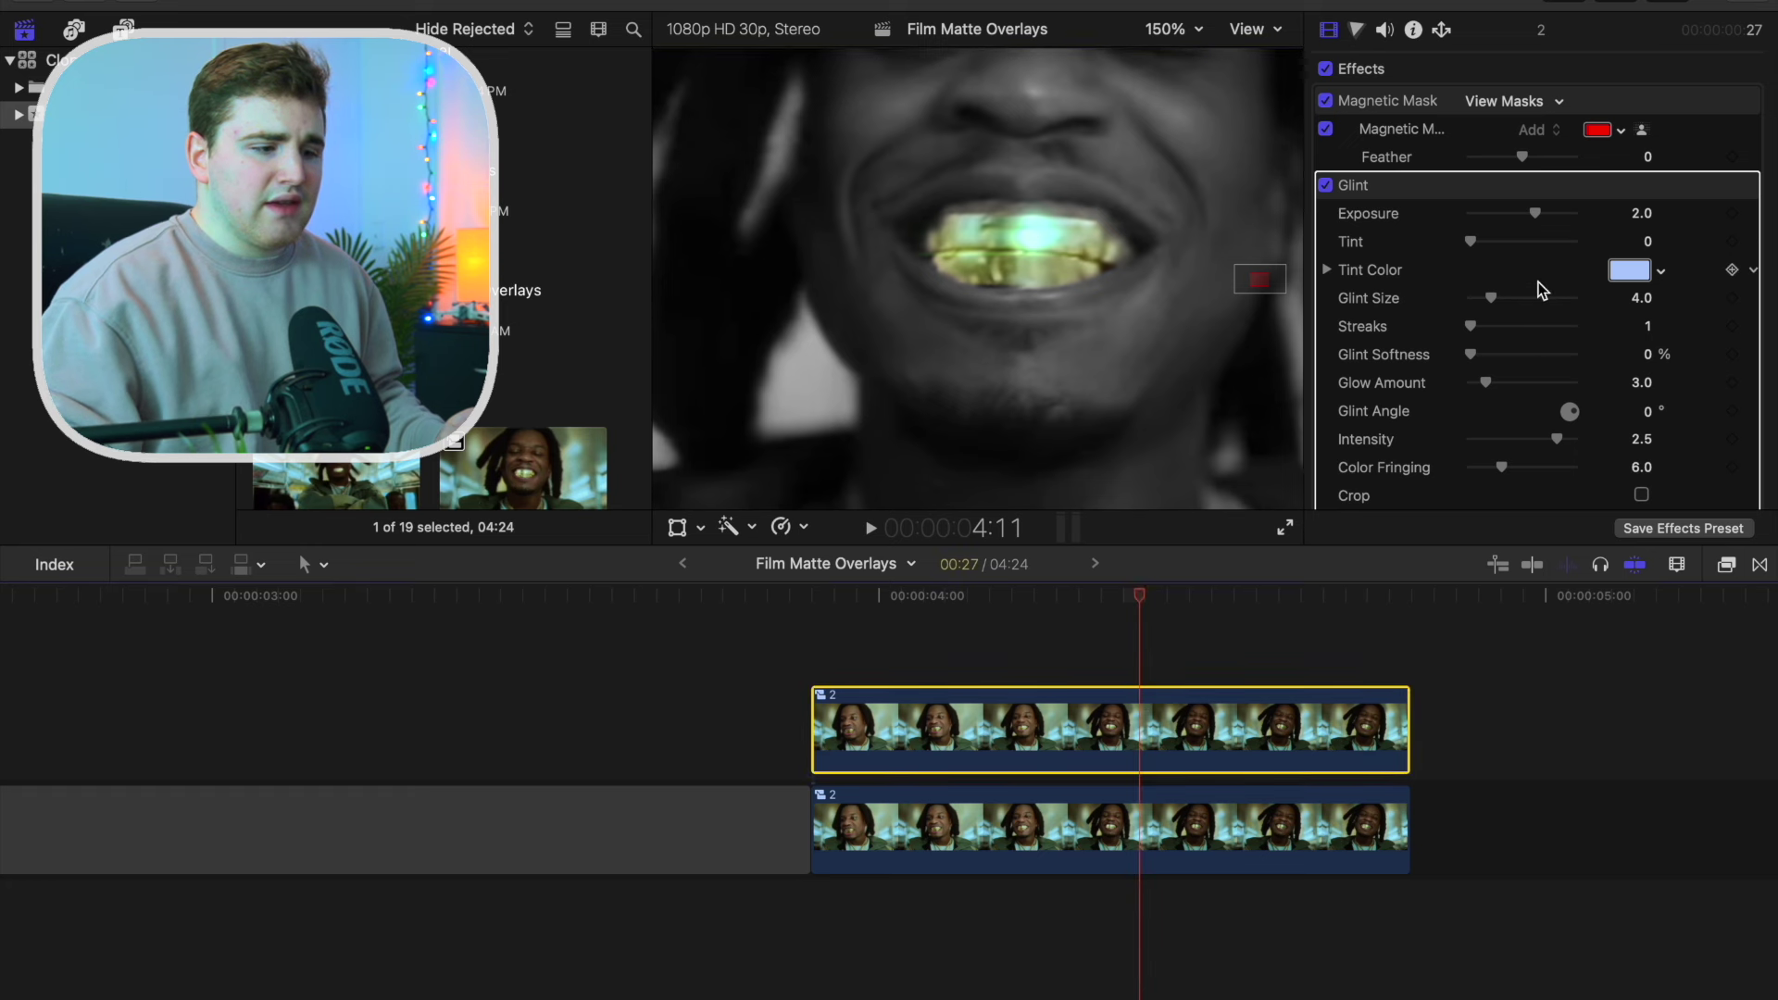
left_click(1630, 272)
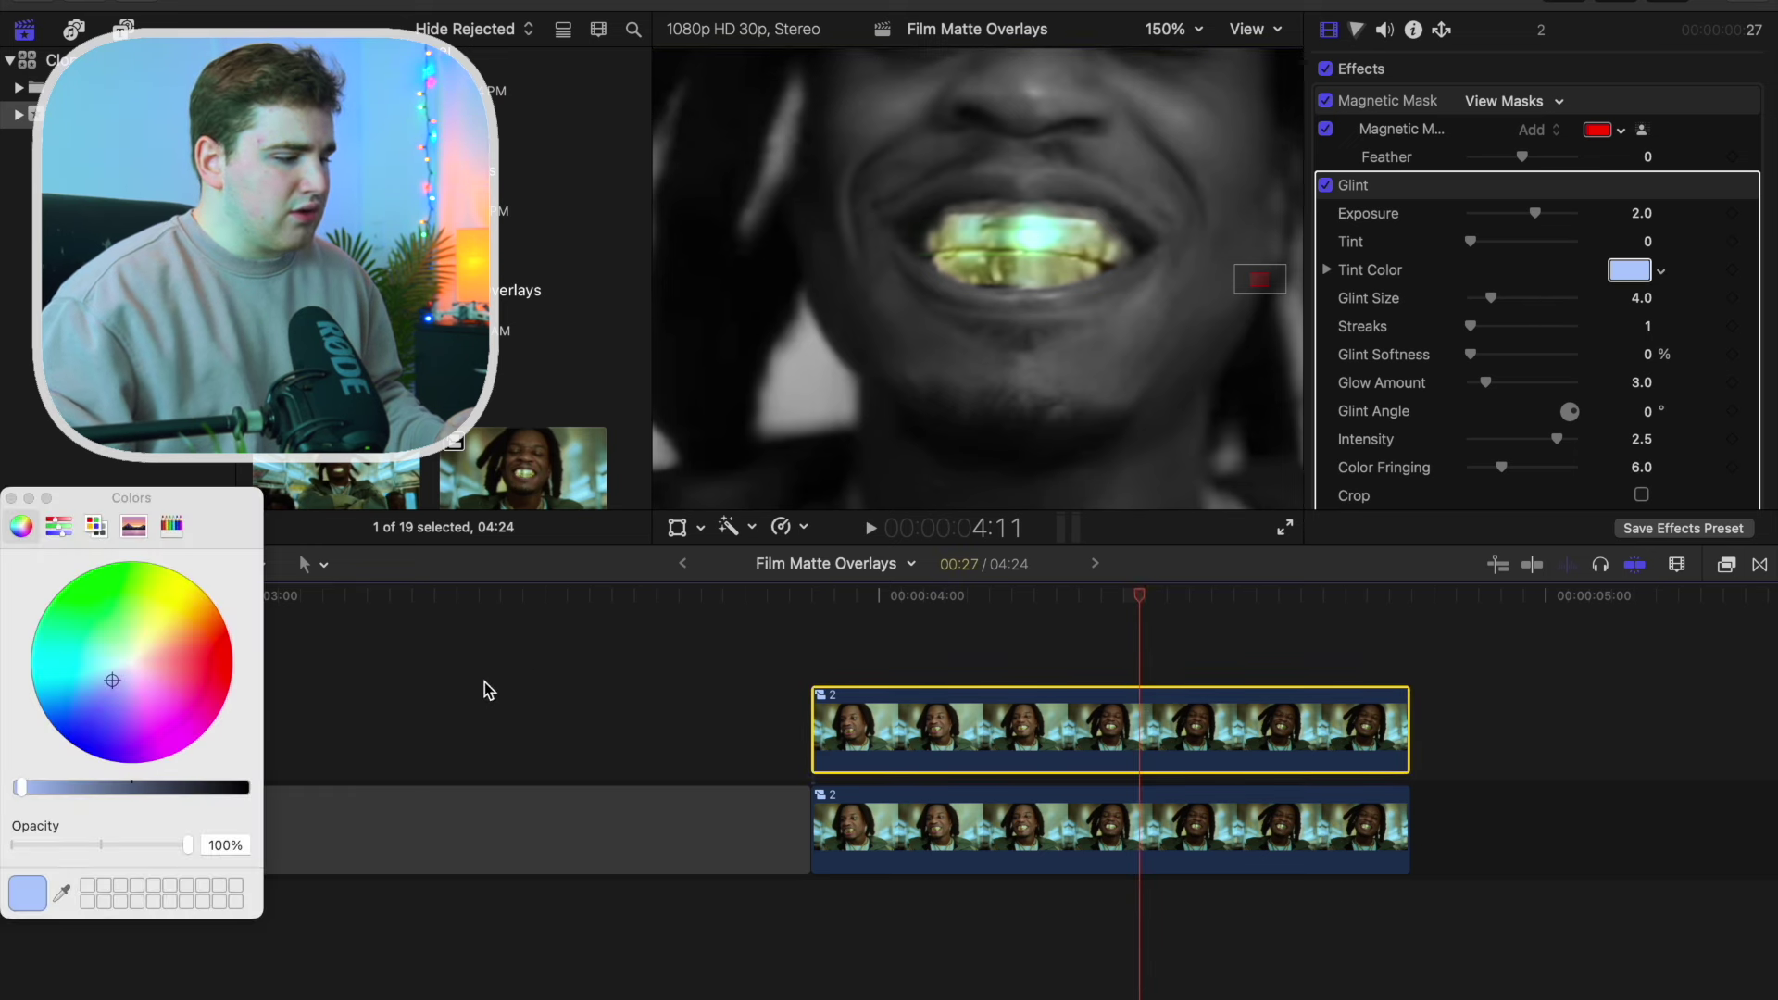
left_click(62, 894)
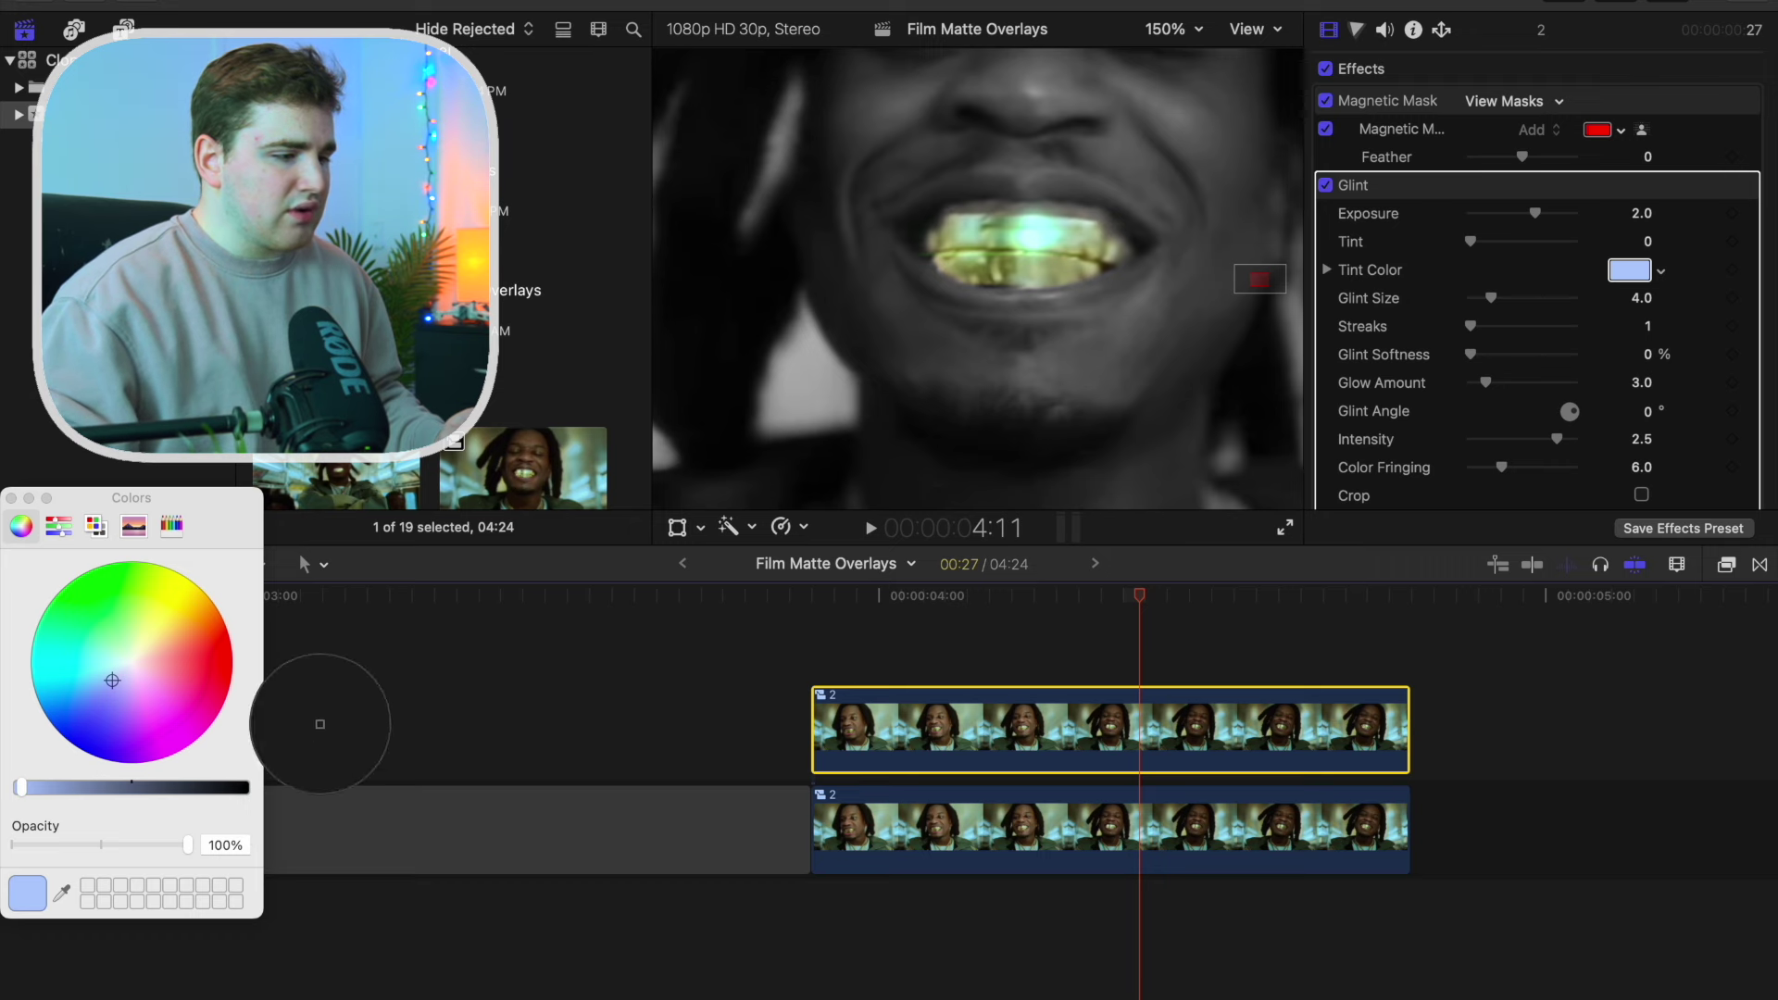
left_click(993, 246)
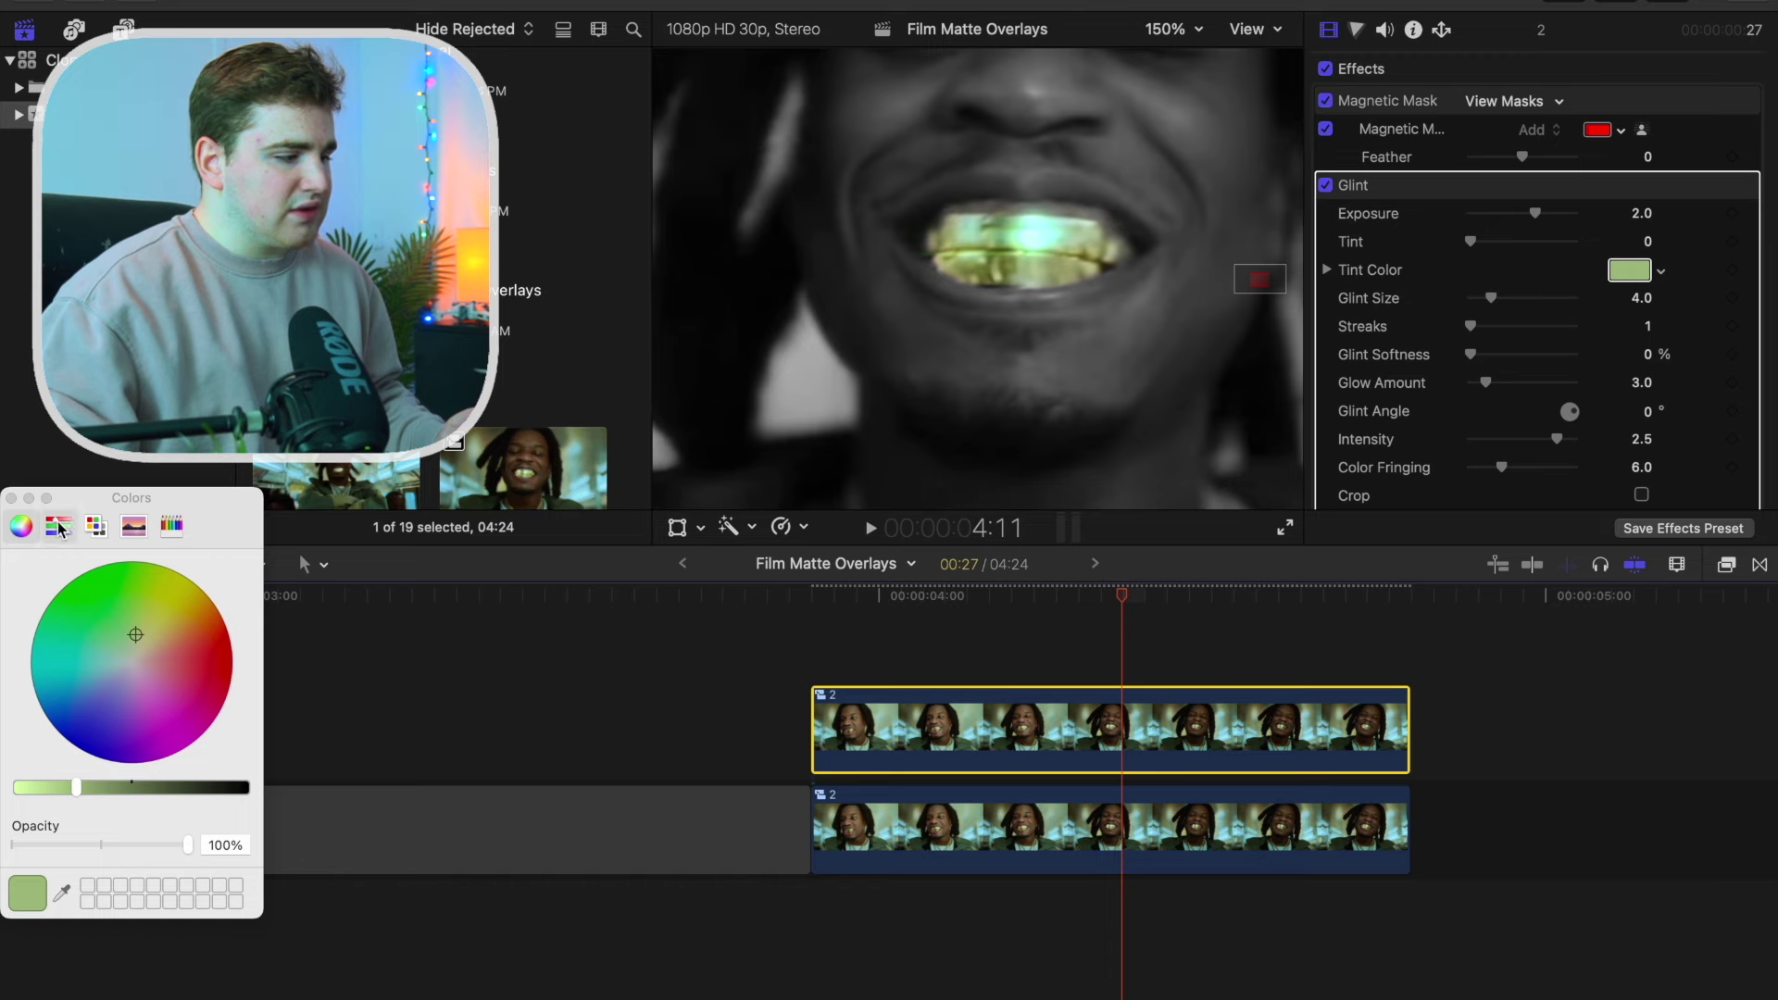
left_click(10, 499)
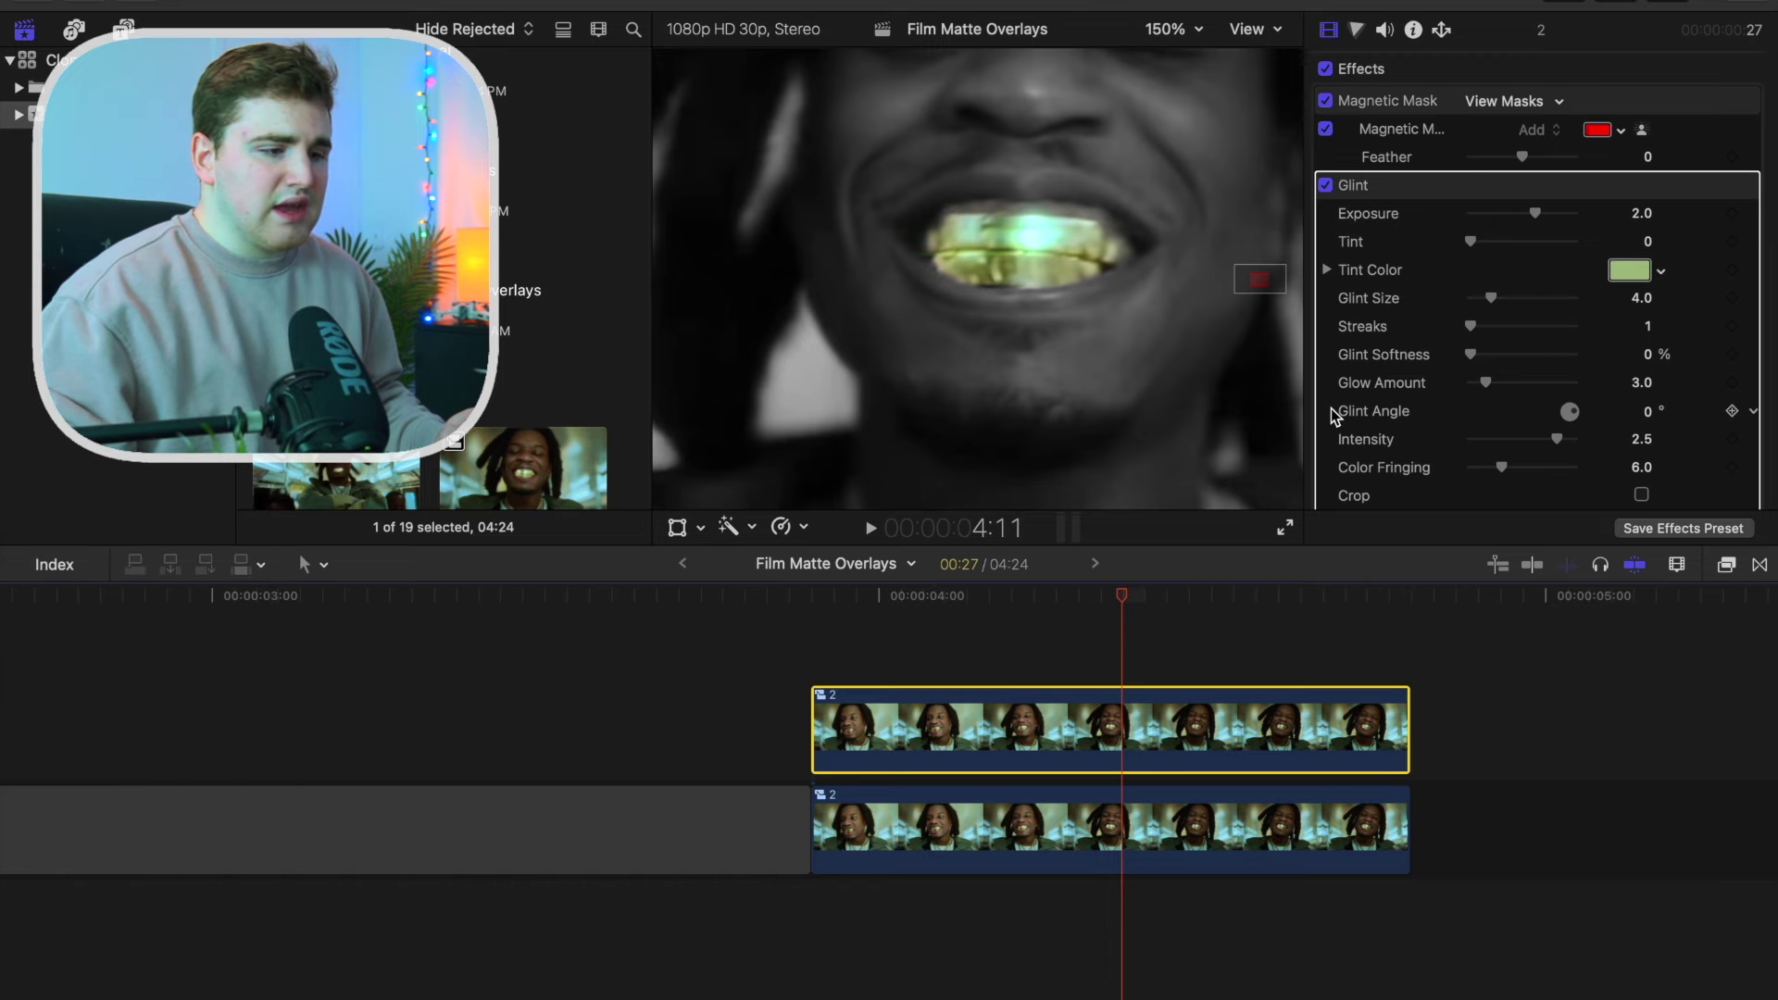
Set the Glint's Tint to 1.0, Exposure 6.0, Glint Size 10.0, Streaks 2, Glint Softness 57.41%, Glow Amount 15.0 and Intensity 2.54.
left_click_drag(1472, 241, 1546, 242)
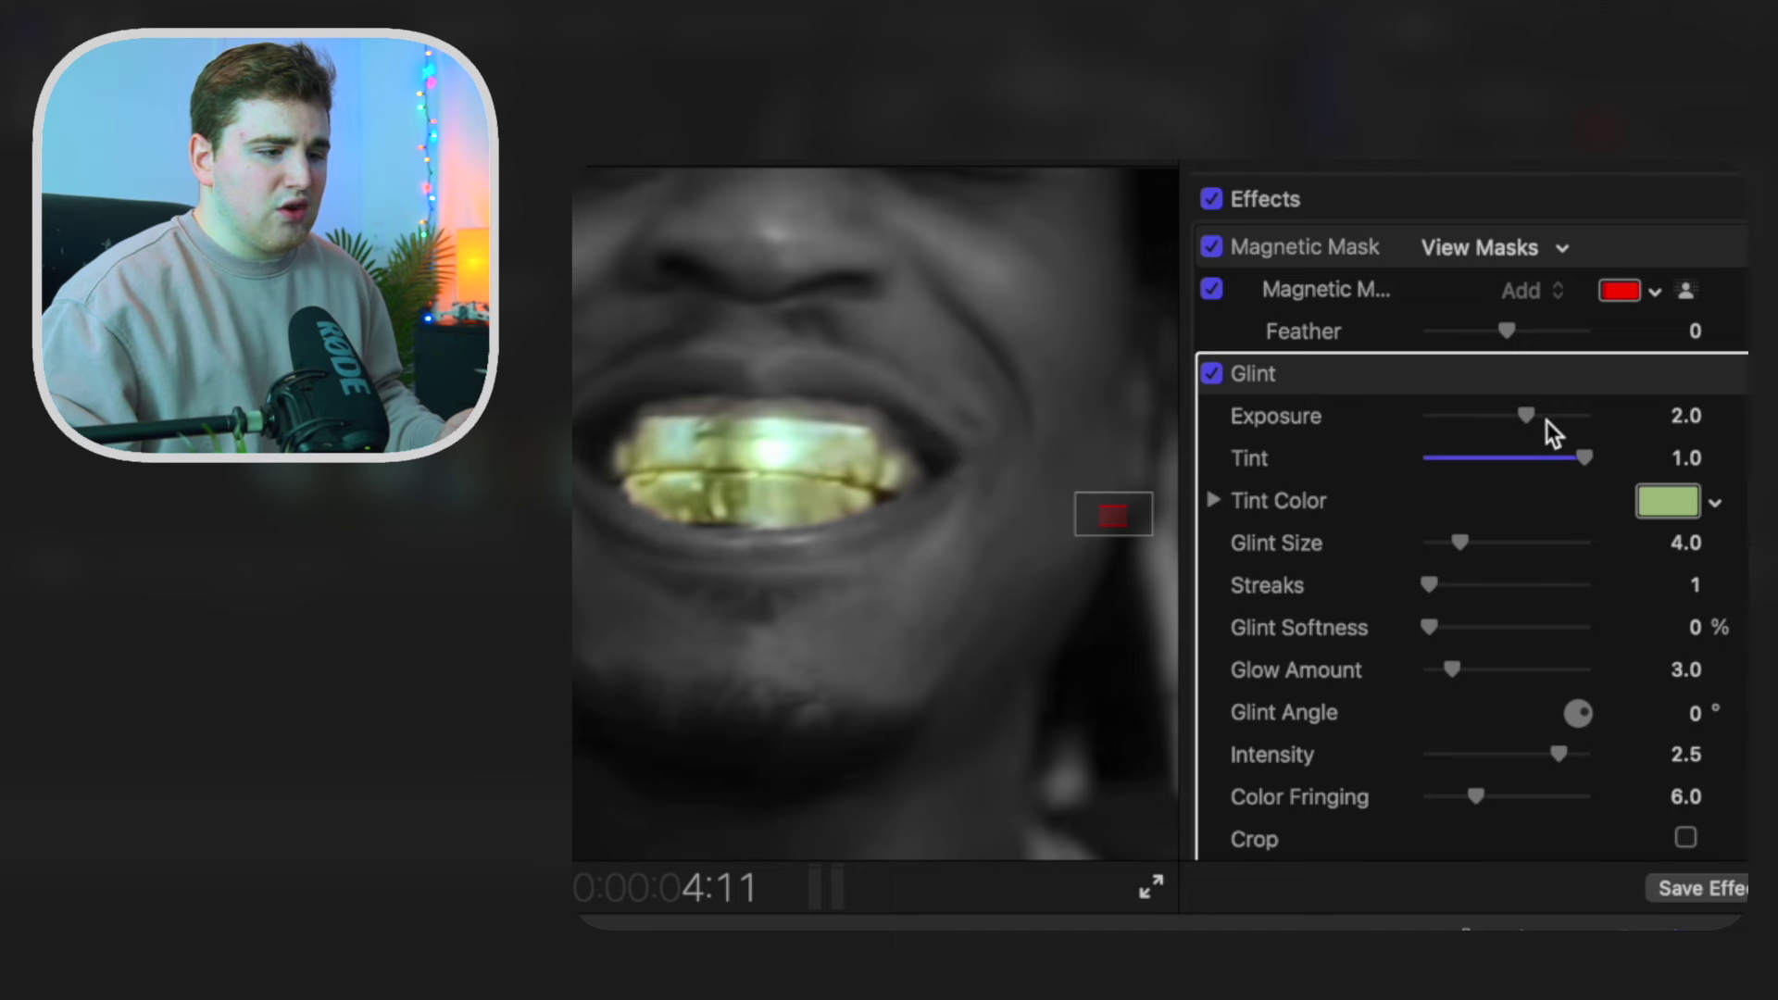
left_click_drag(1530, 414, 1569, 419)
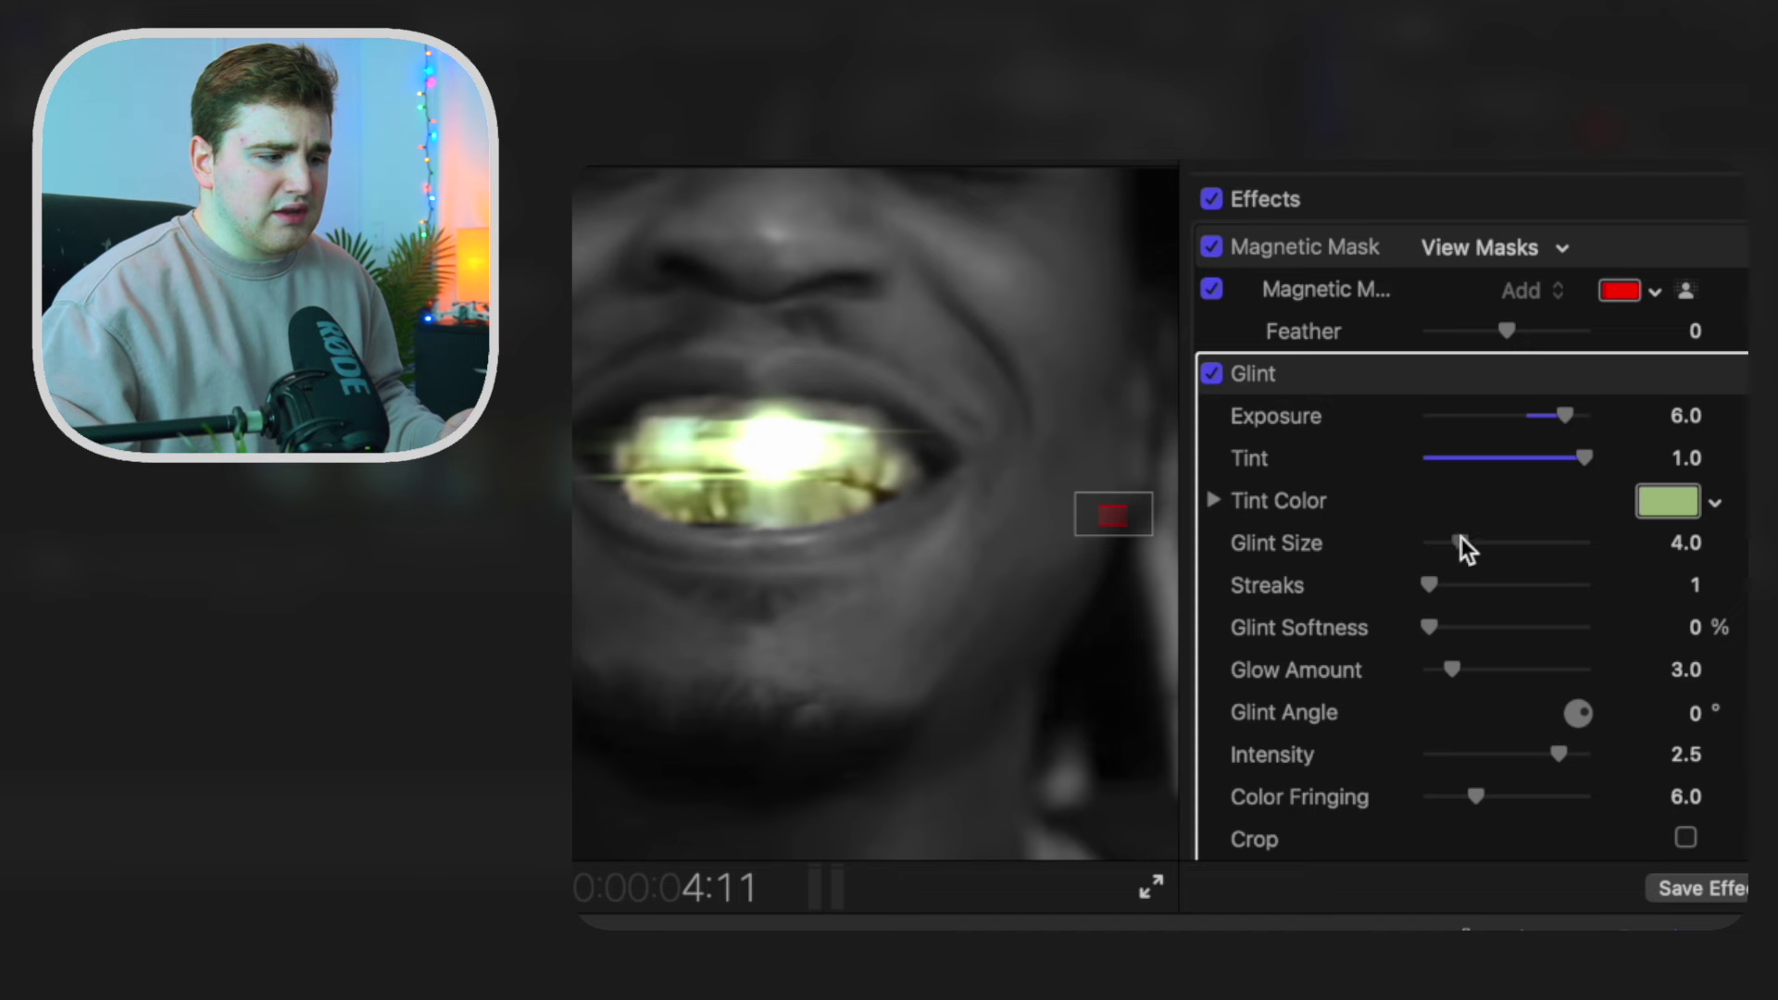
mouse_move(1460, 538)
left_mouse_down()
mouse_move(1503, 539)
mouse_move(1452, 585)
mouse_move(1441, 631)
mouse_move(1537, 637)
mouse_move(1517, 664)
mouse_move(1547, 665)
left_mouse_up()
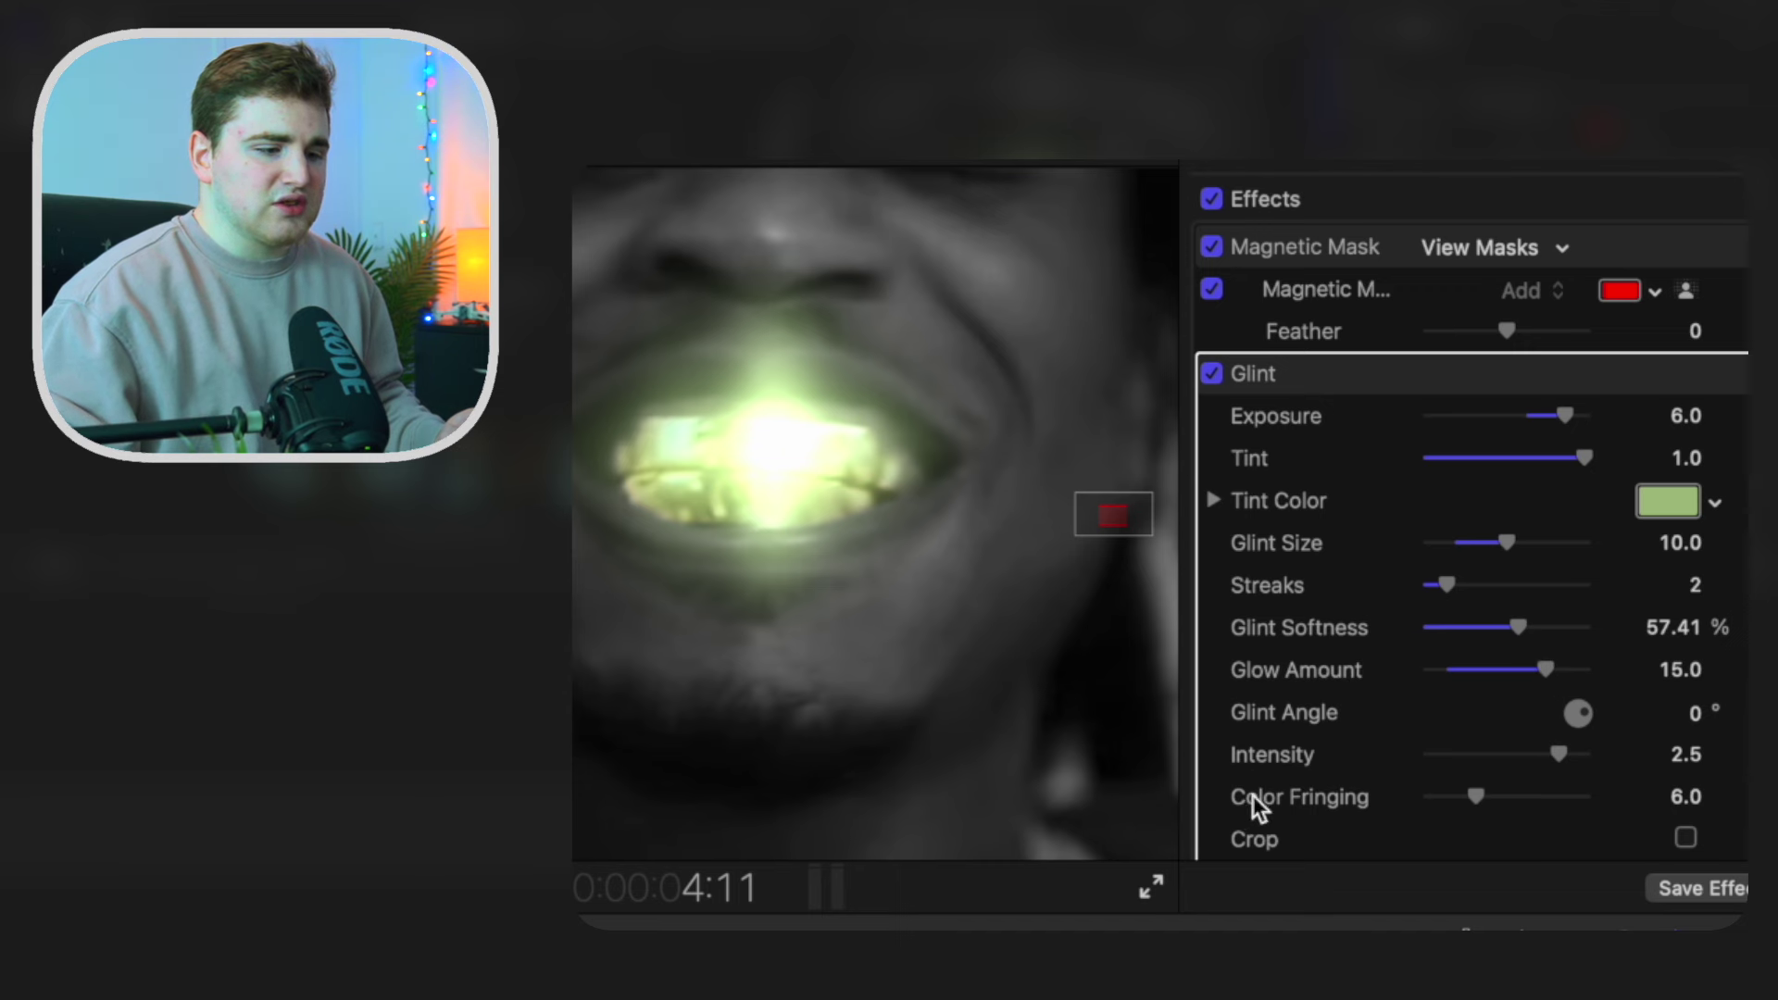
left_click_drag(1554, 752, 1556, 753)
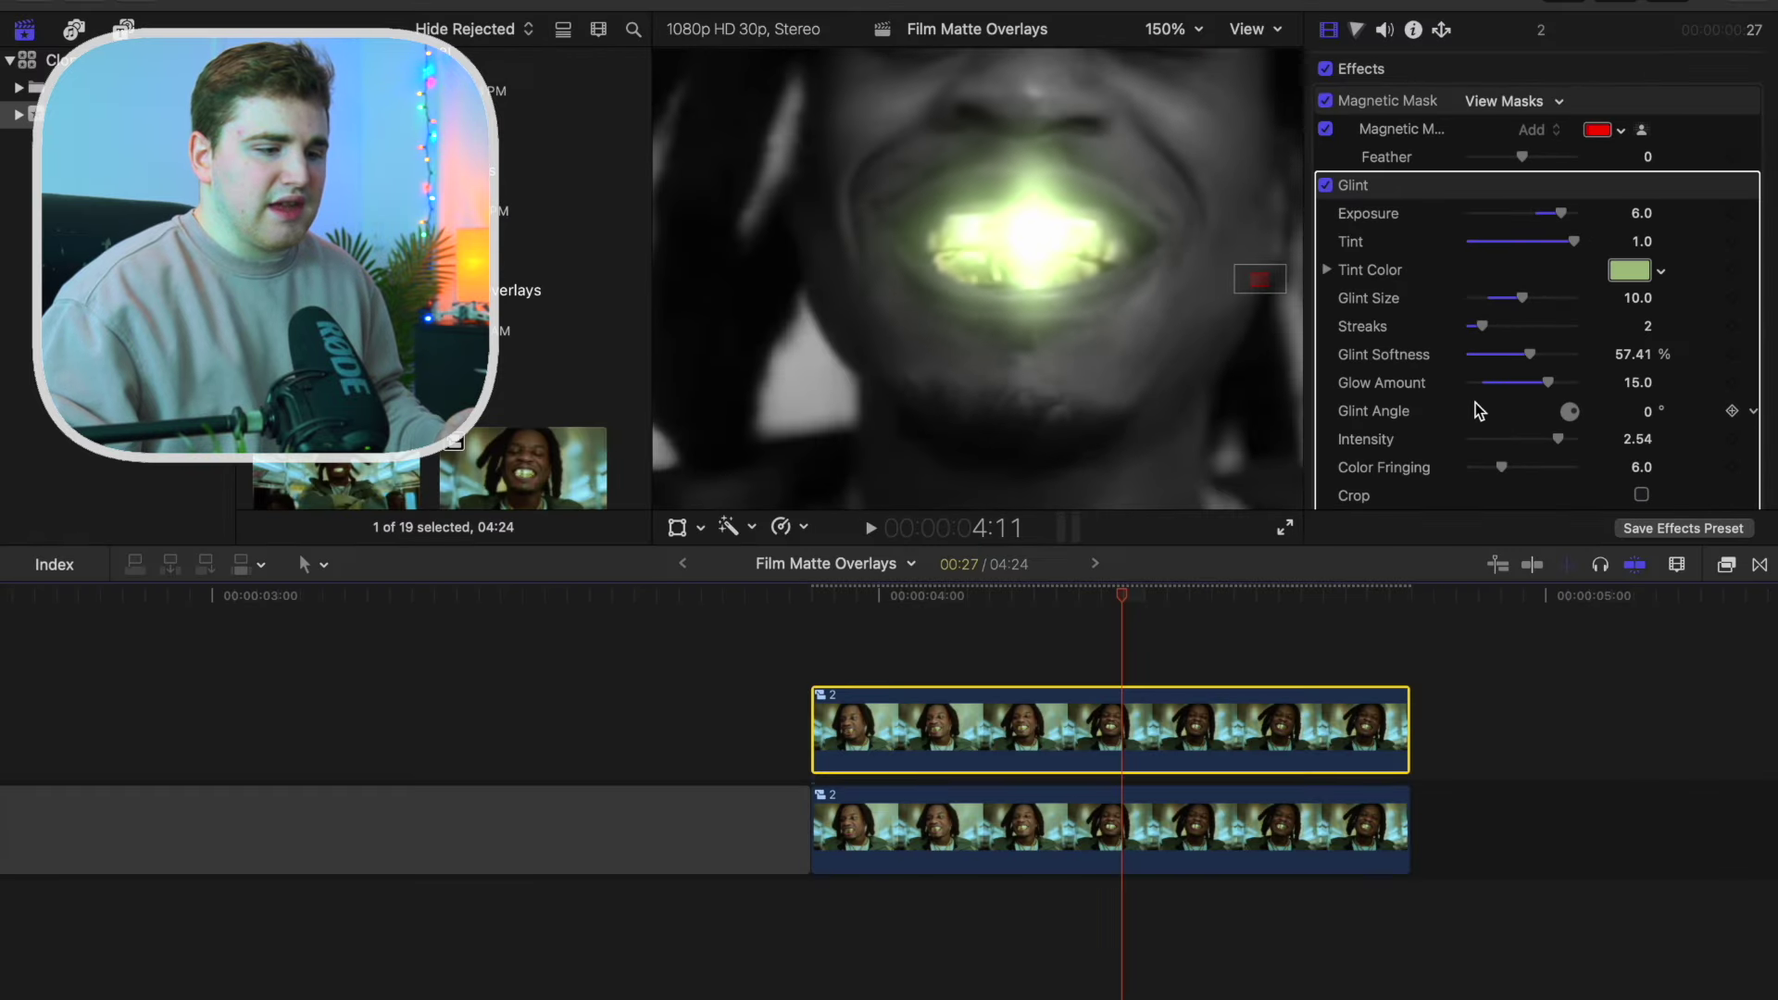
scroll(1478, 411, "down", 3)
scroll(1478, 411, "up", 3)
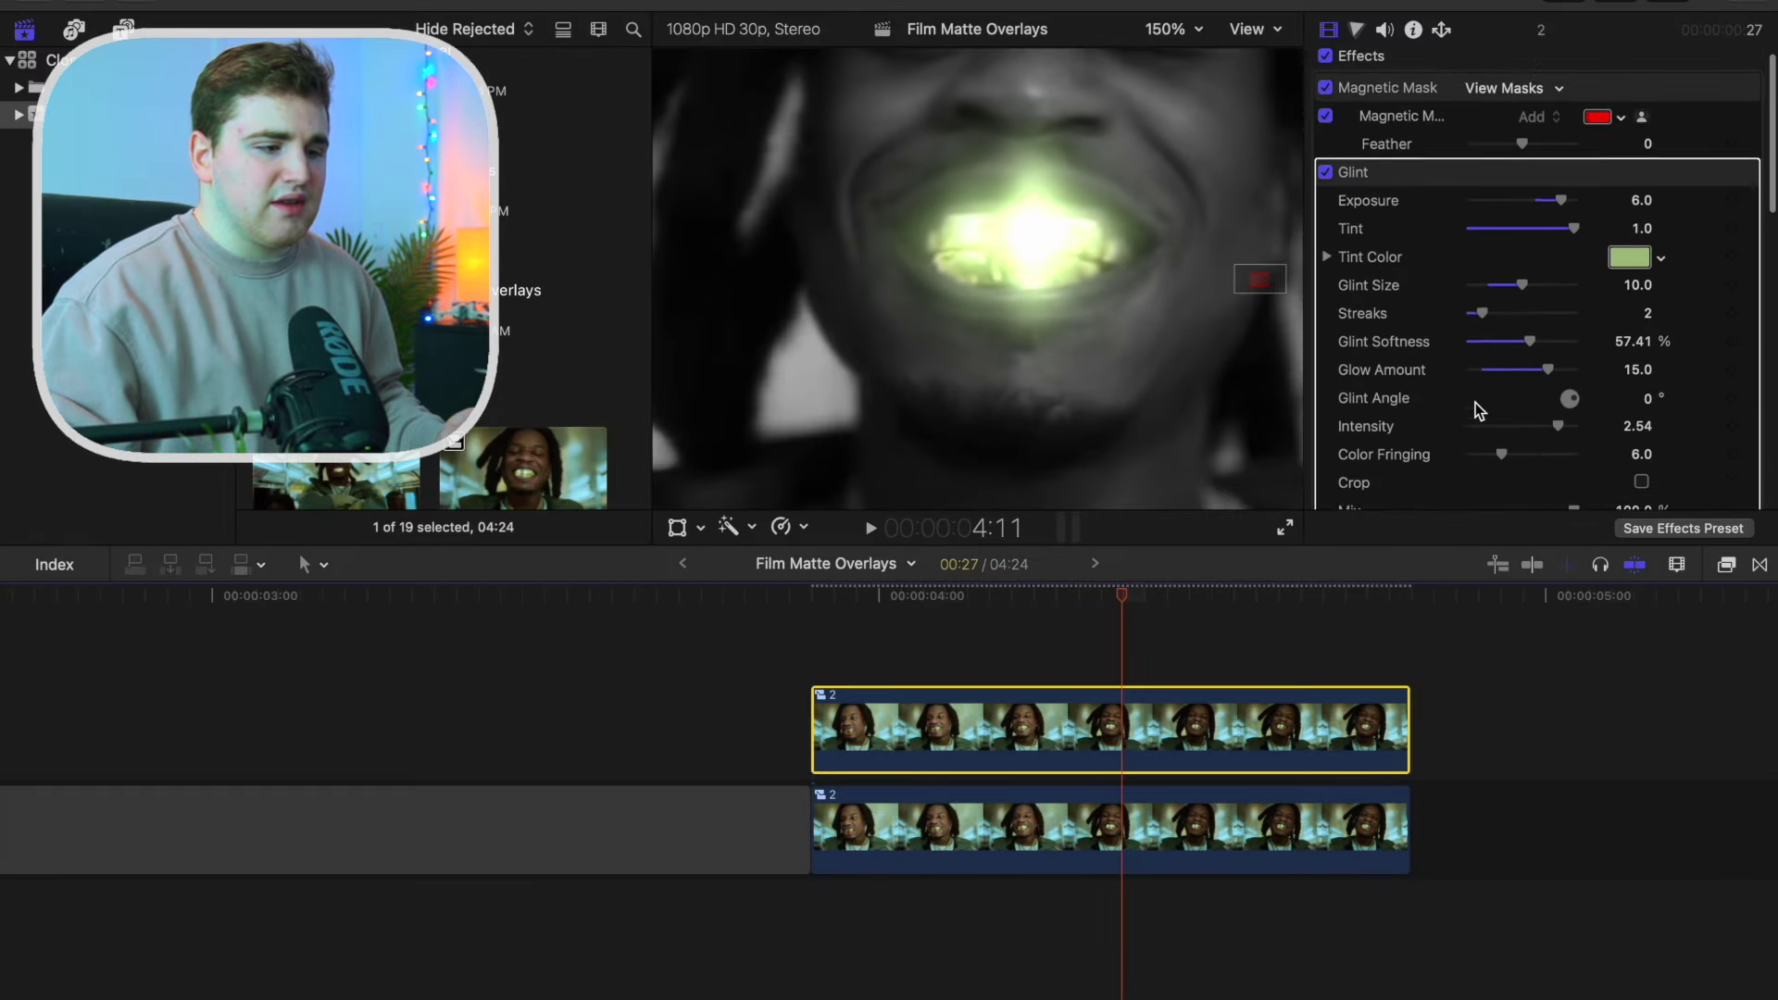
scroll(1478, 411, "down", 5)
scroll(1475, 403, "up", 6)
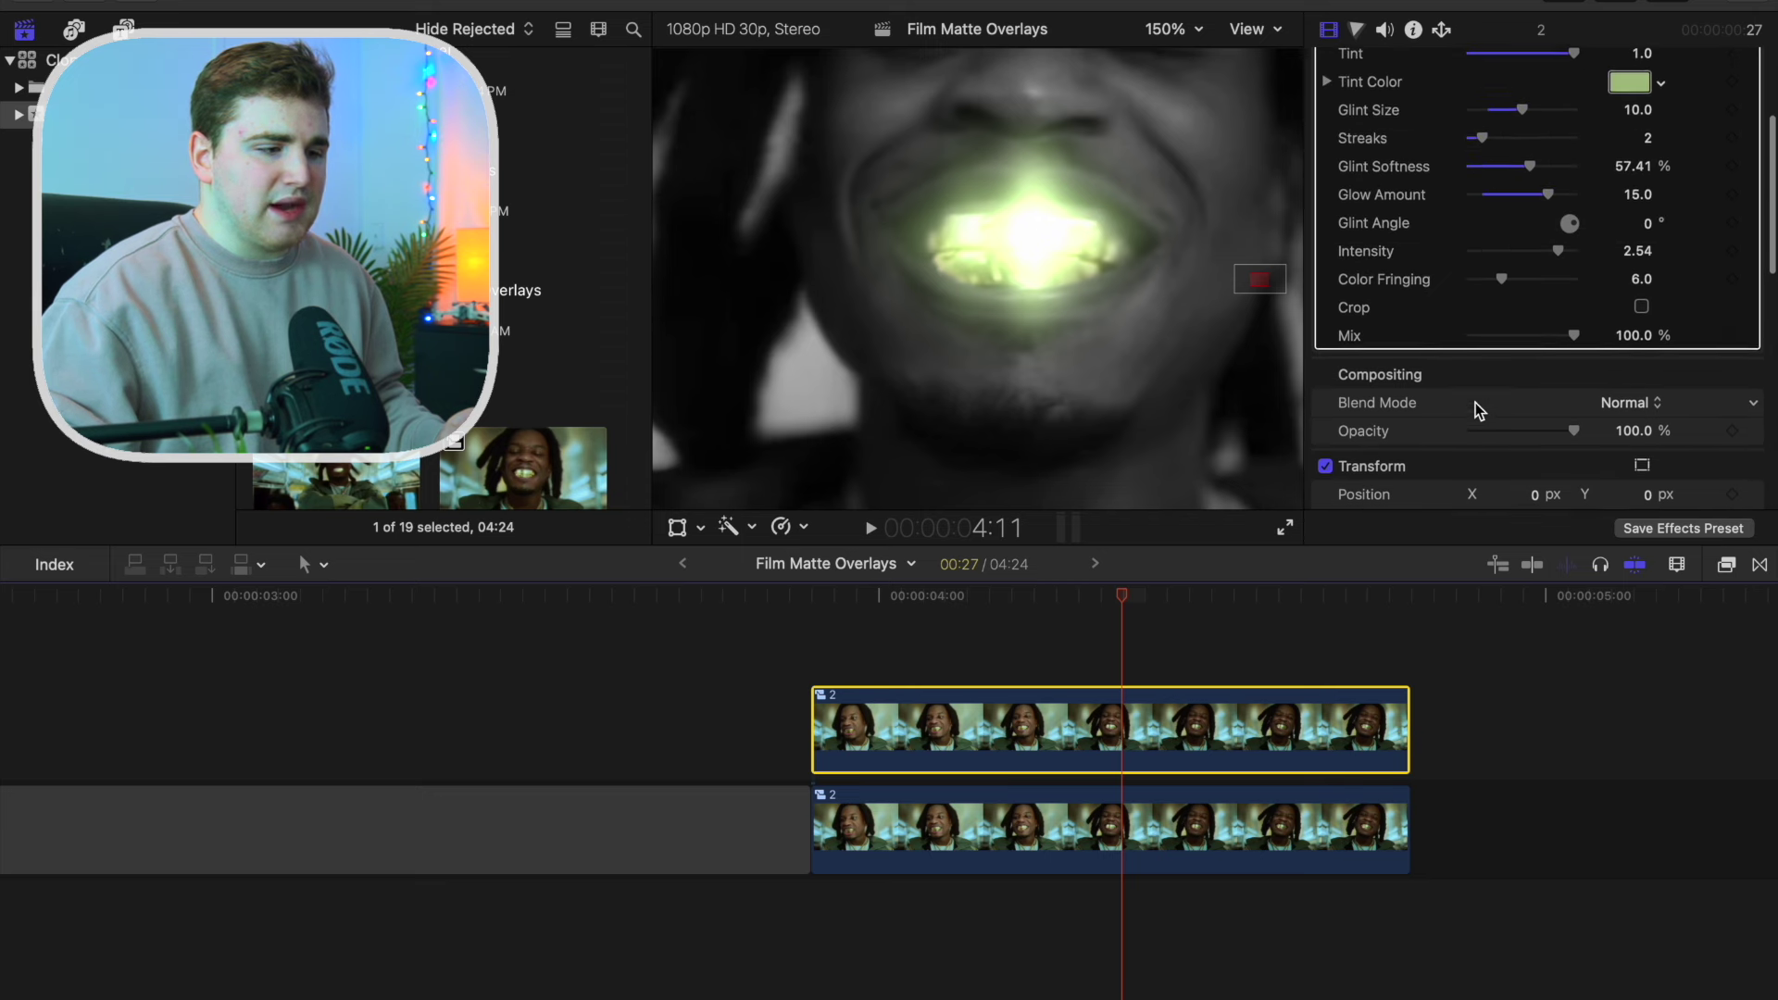
Fit the whole frame in the viewer and play the two-layer clip from its start to review the glint.
left_click(1174, 30)
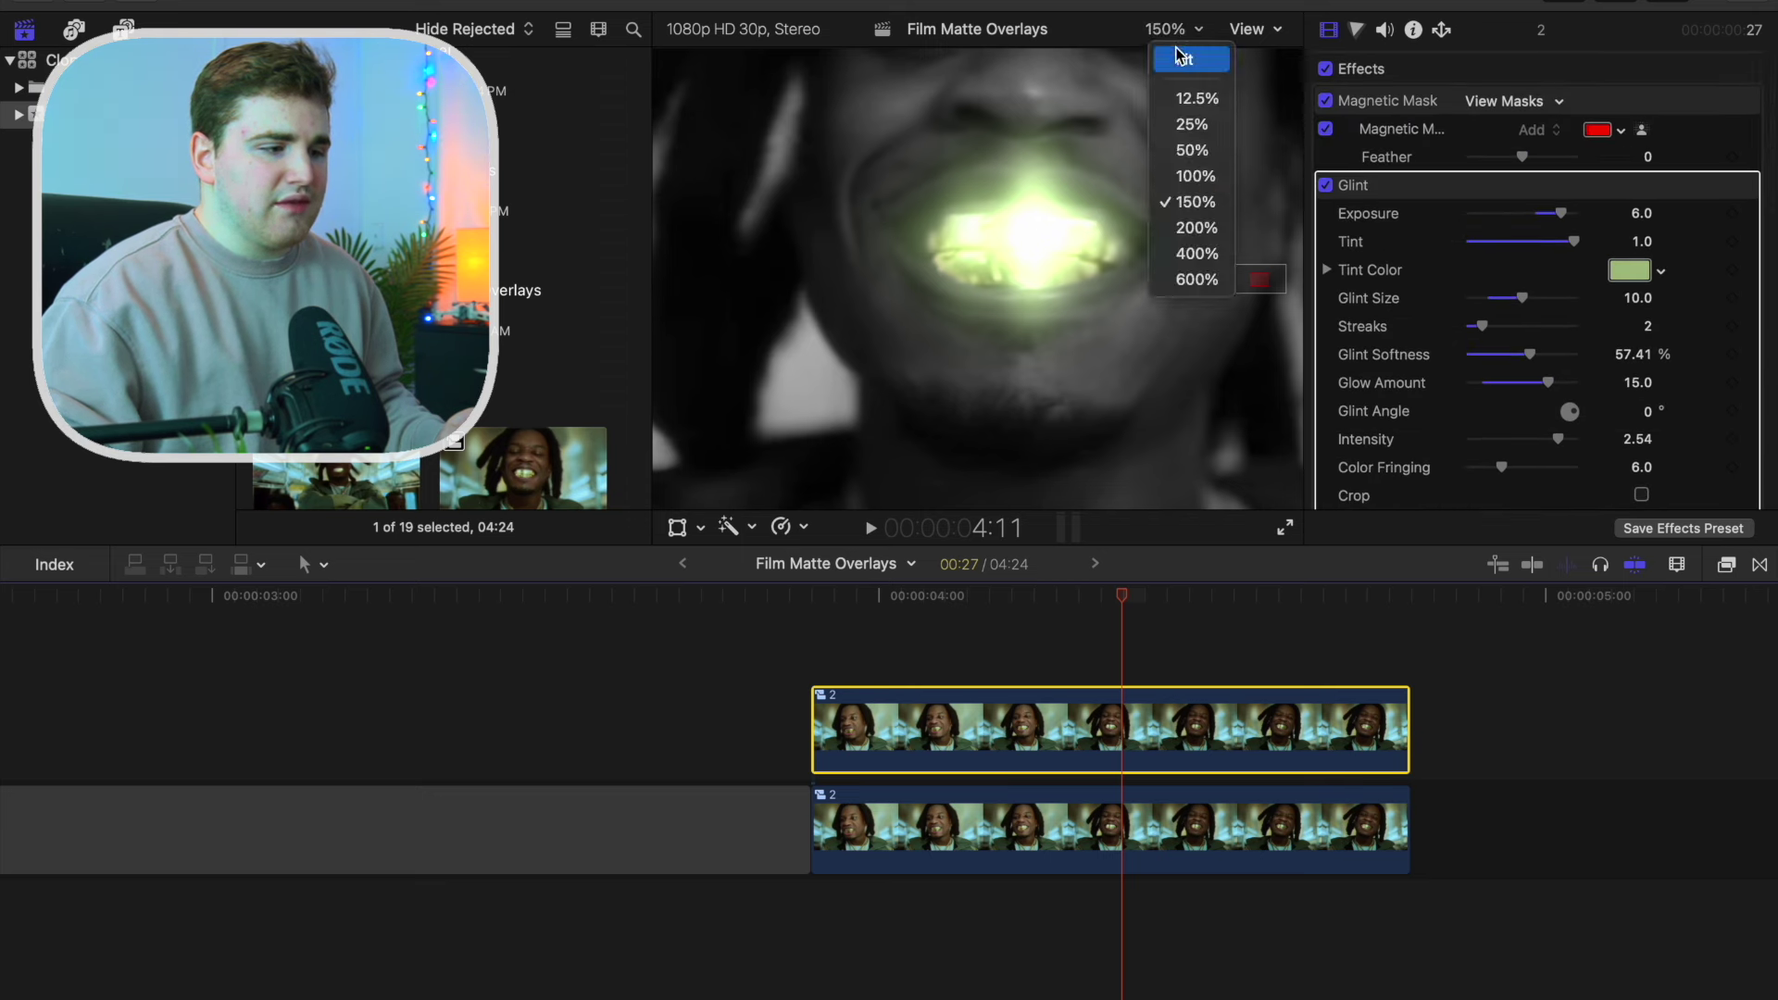
left_click(1185, 60)
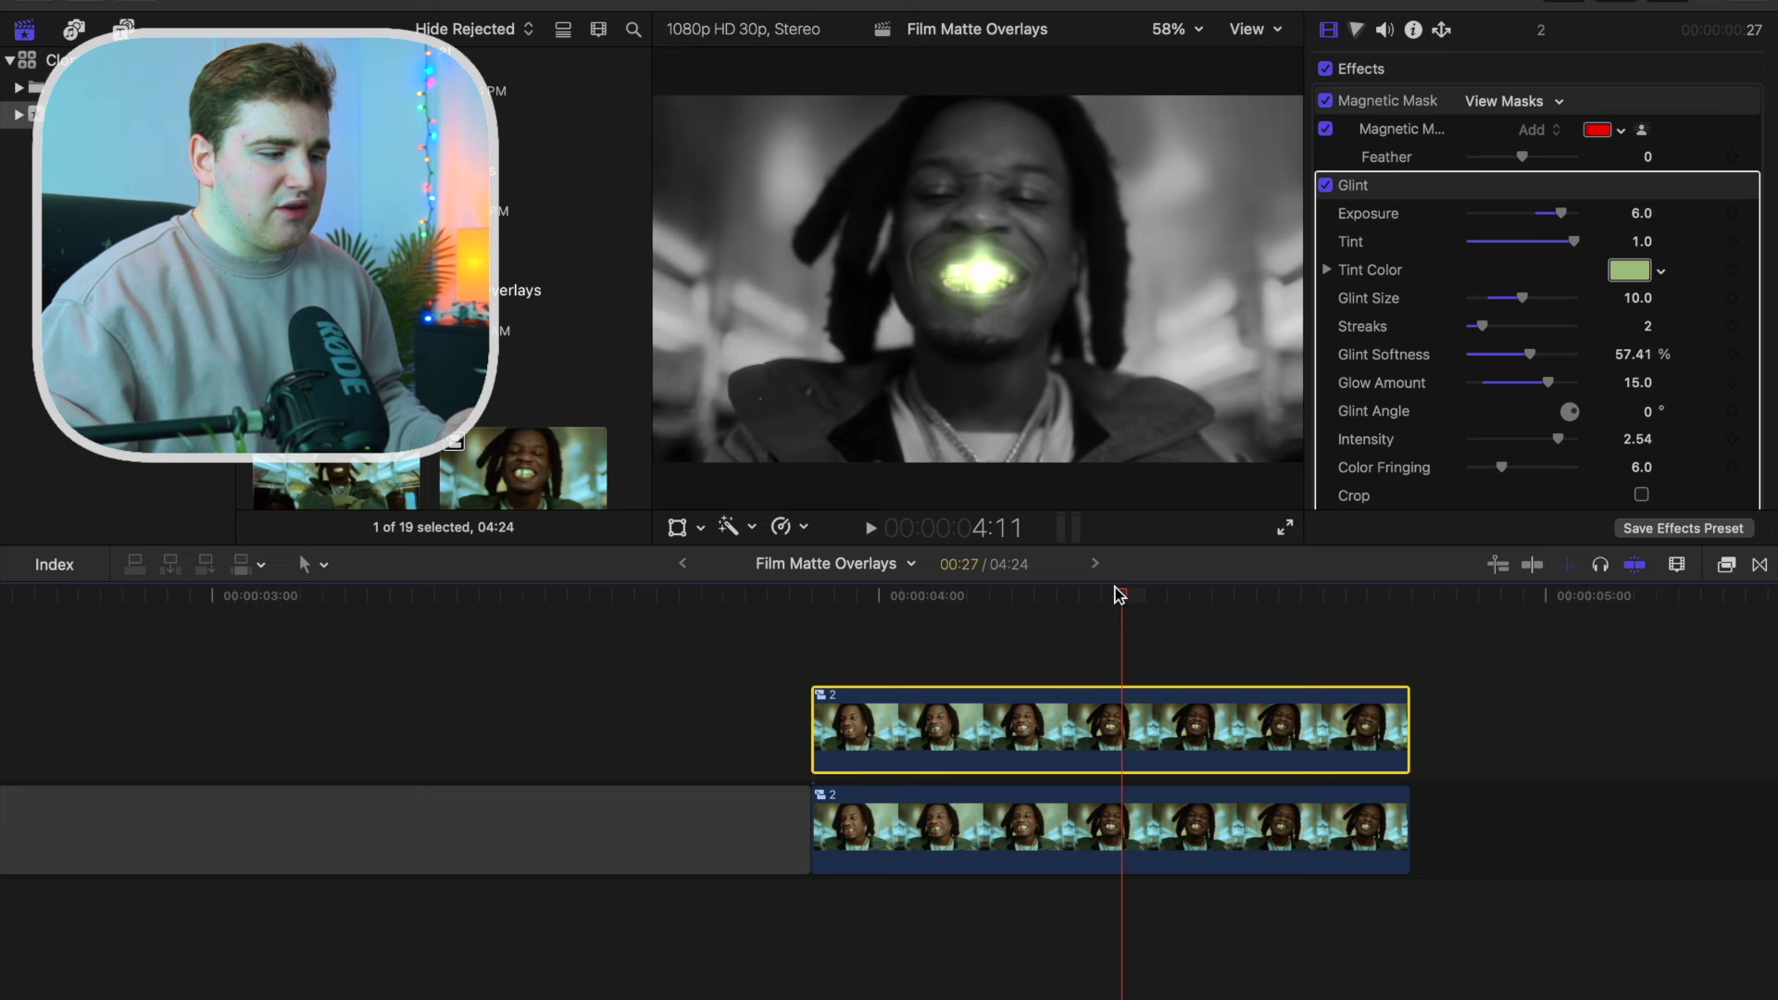
left_click_drag(1119, 593, 1196, 593)
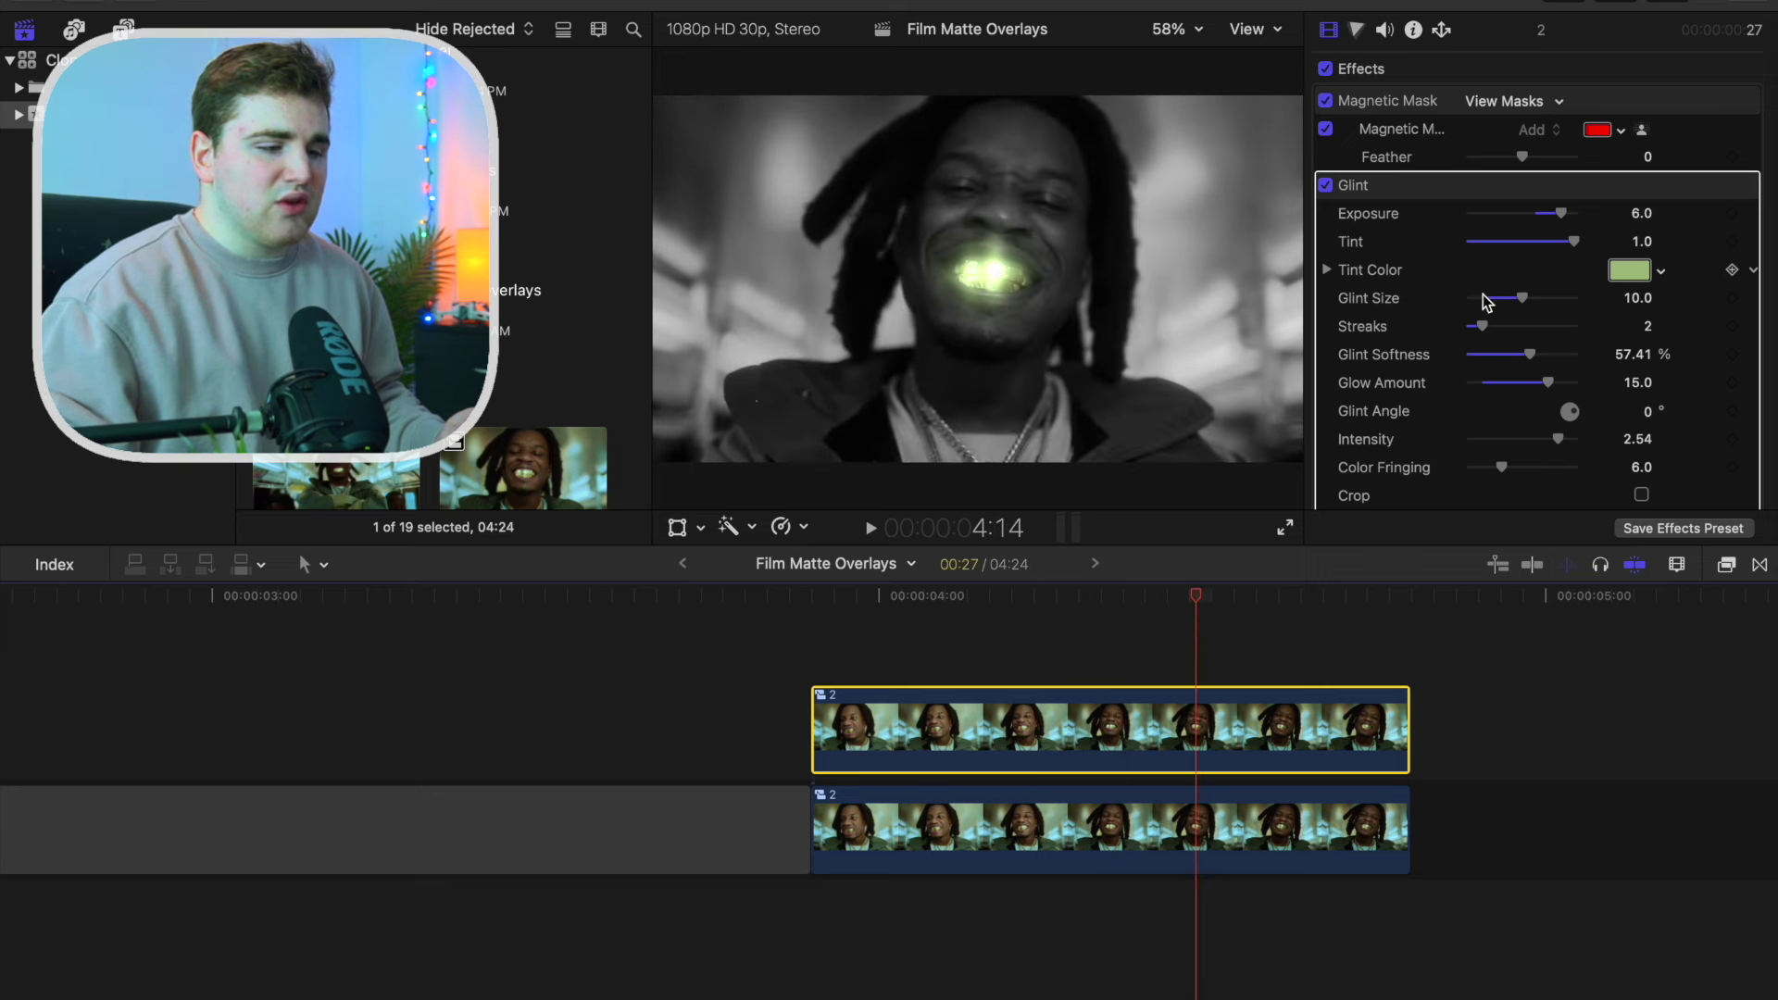
left_click(812, 650)
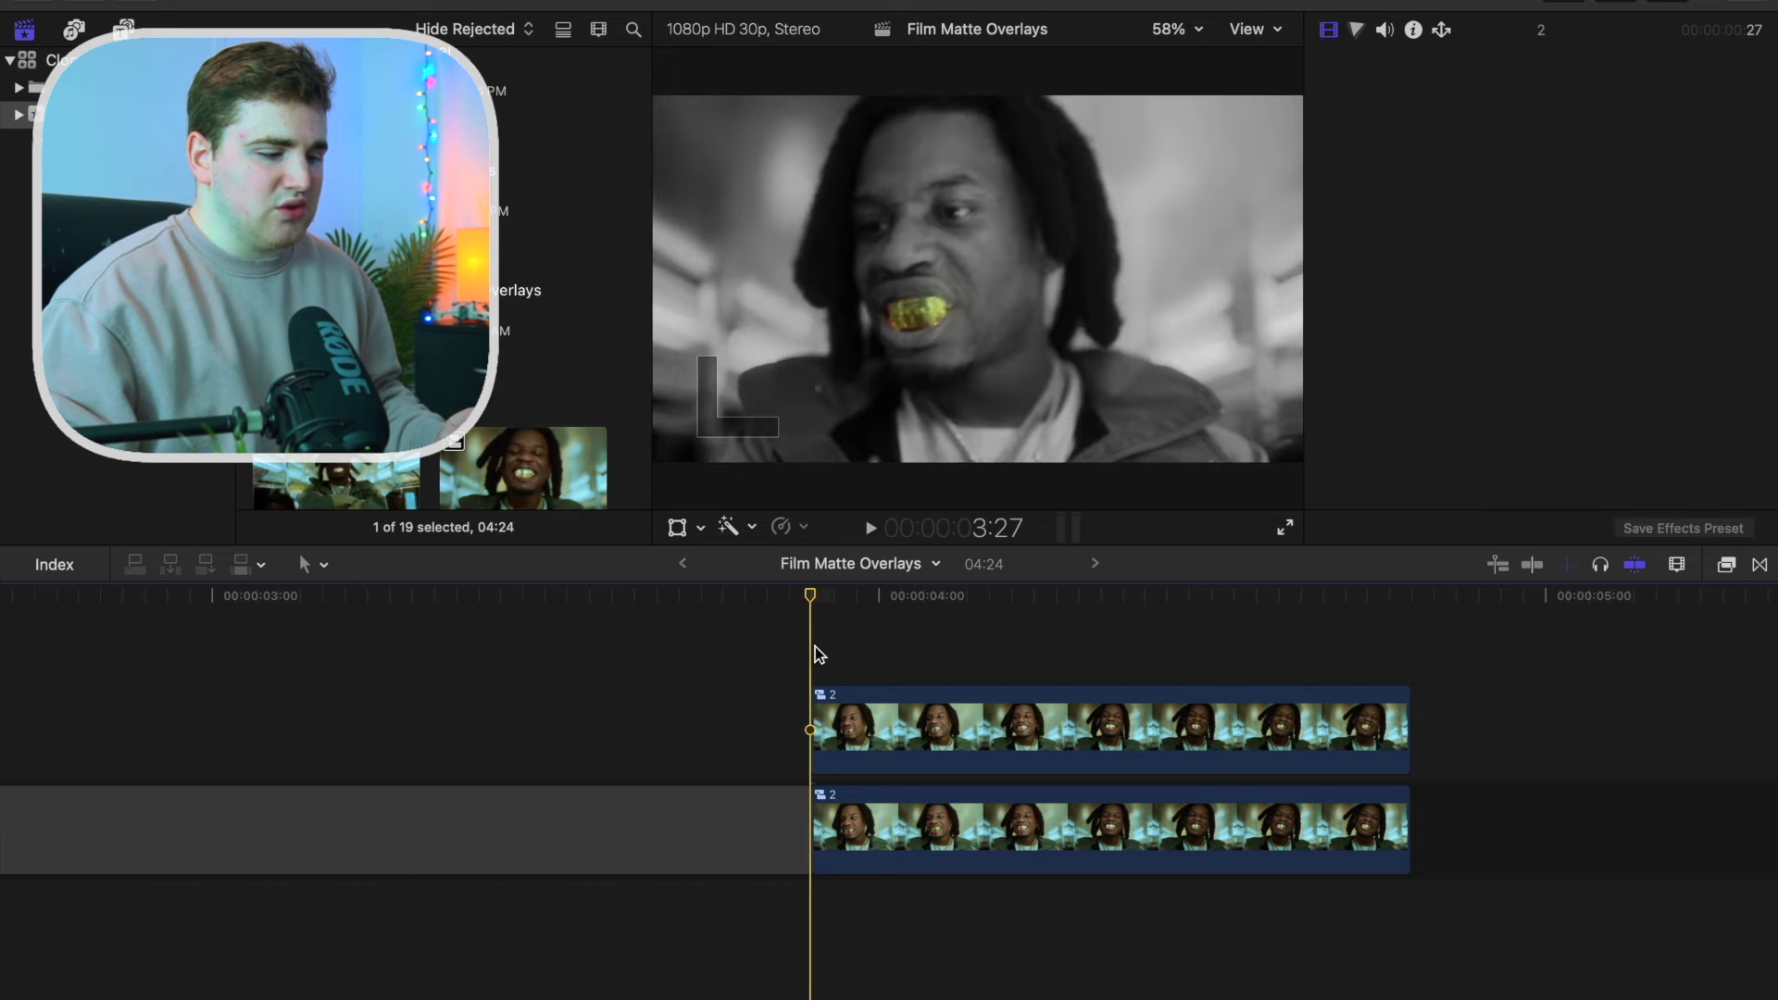
key("space")
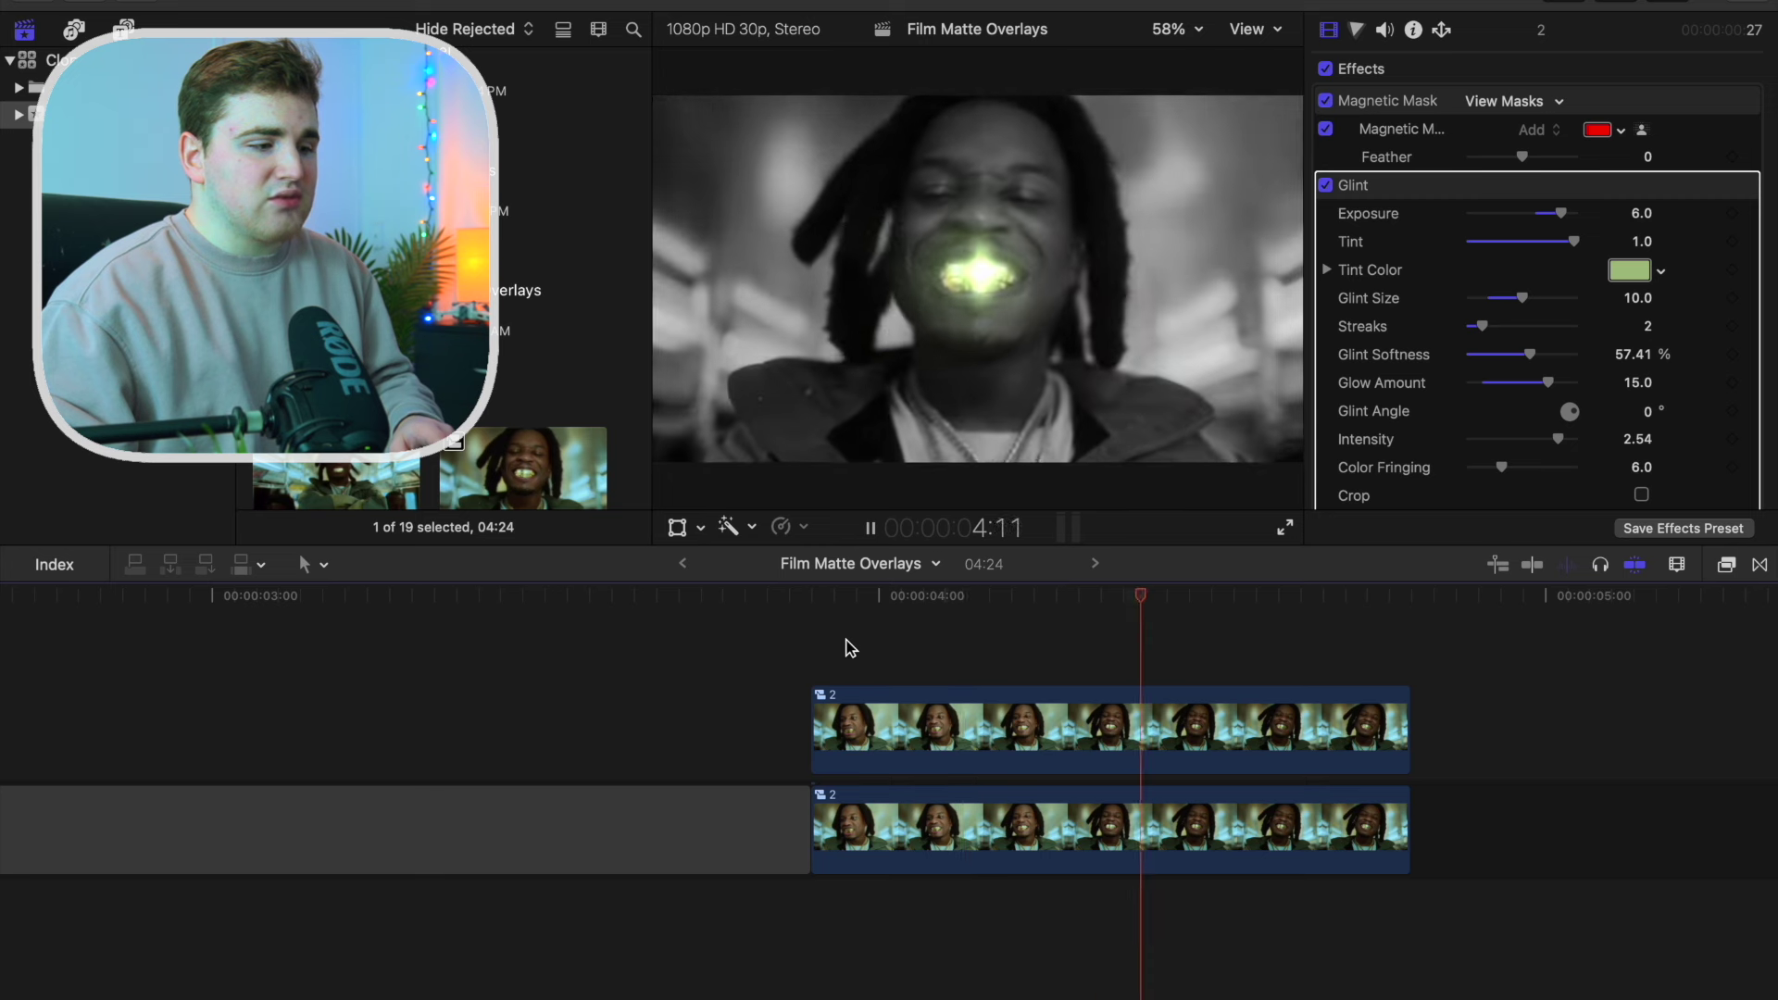
key("space")
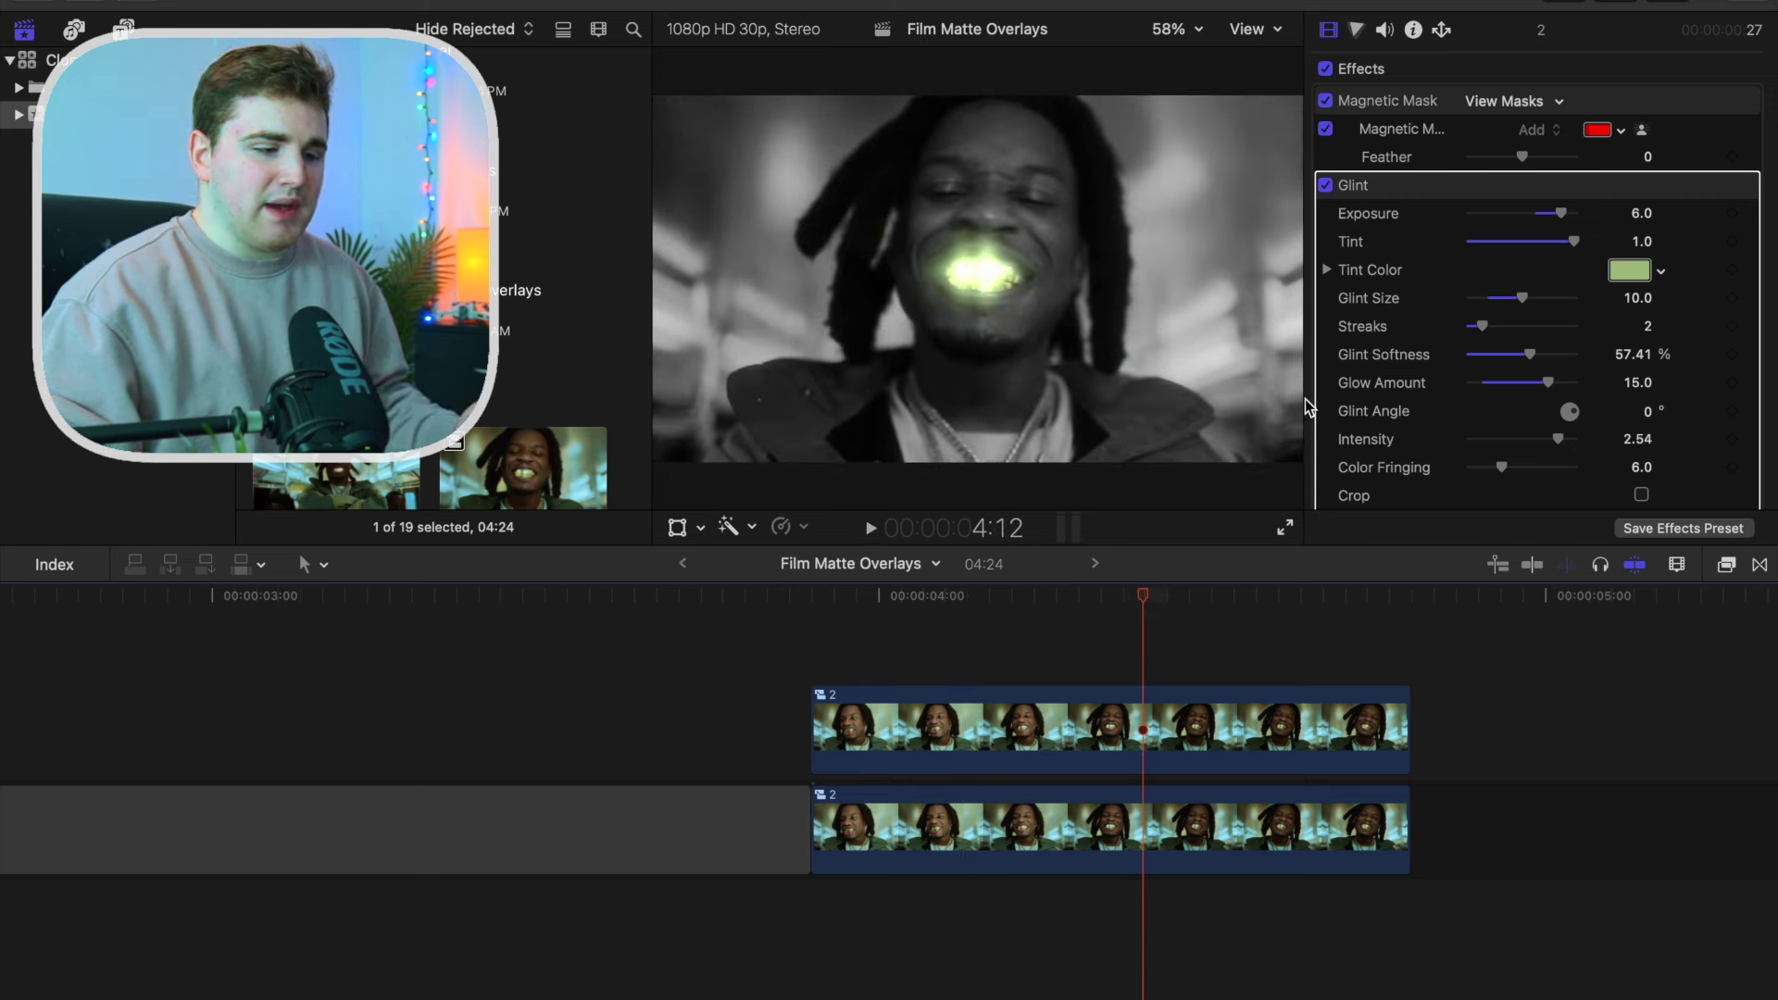
Apply the Strobe Flicker effect from The Ultimate Bundle to the upper masked teeth clip.
left_click(1727, 568)
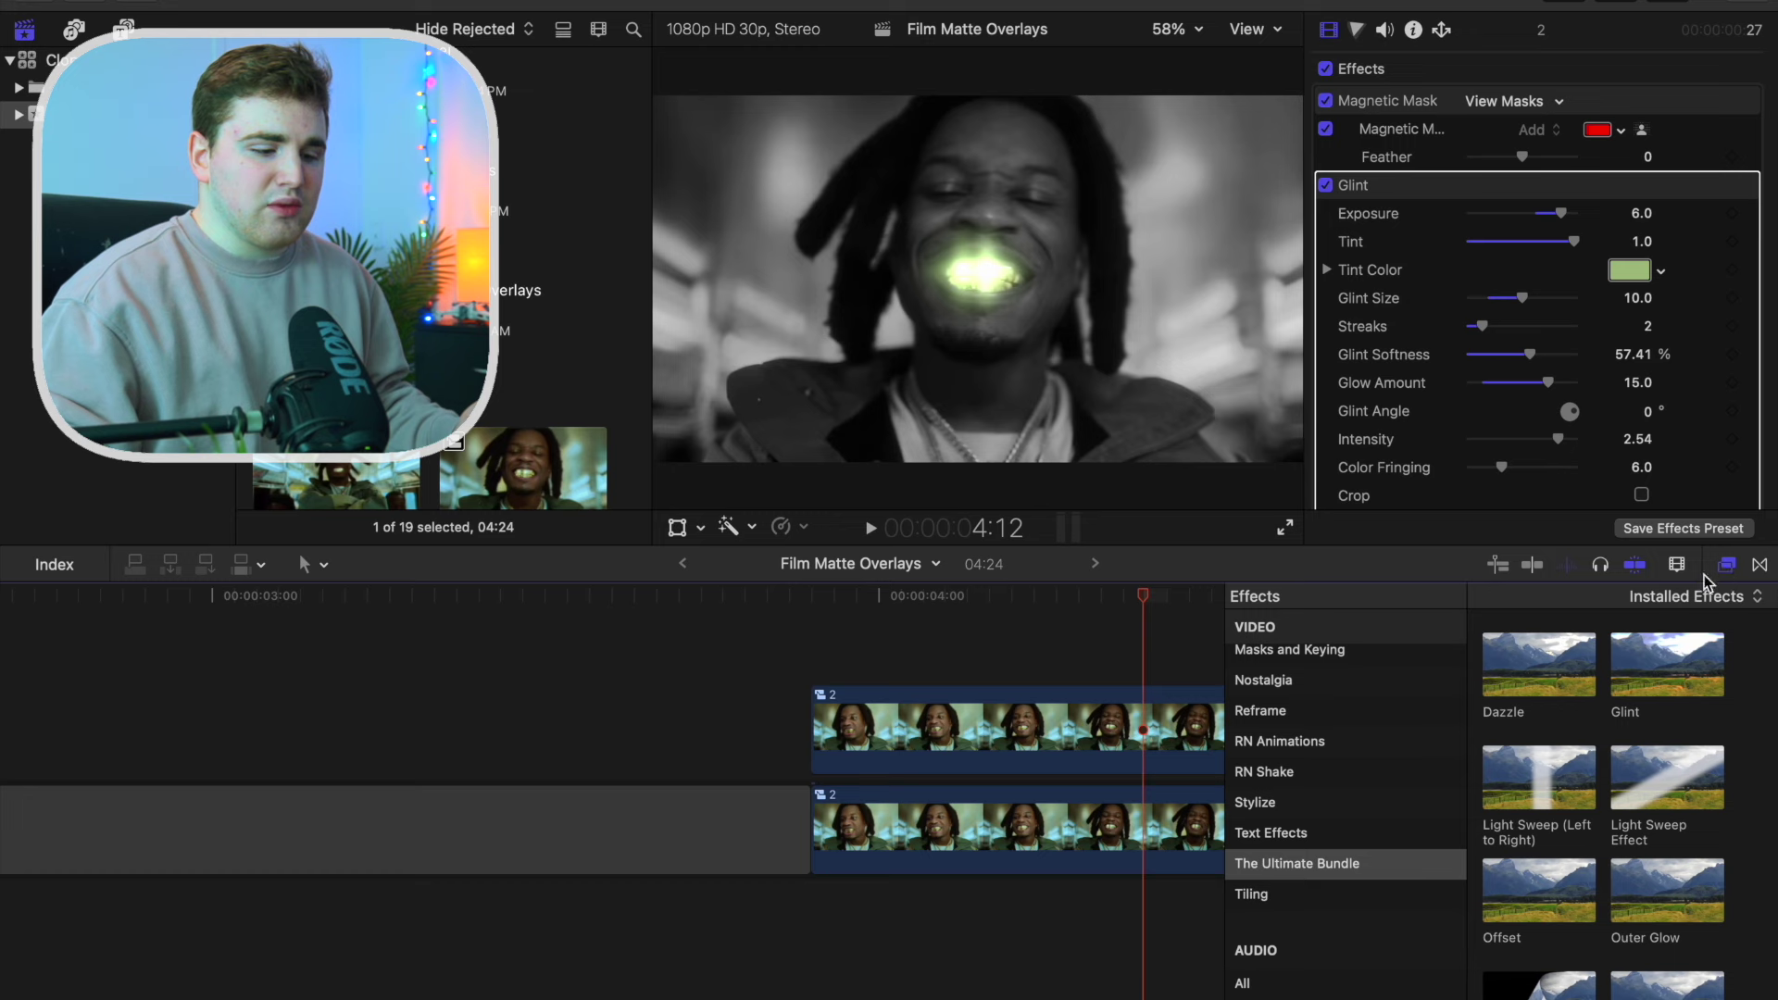
scroll(1542, 795, "down", 5)
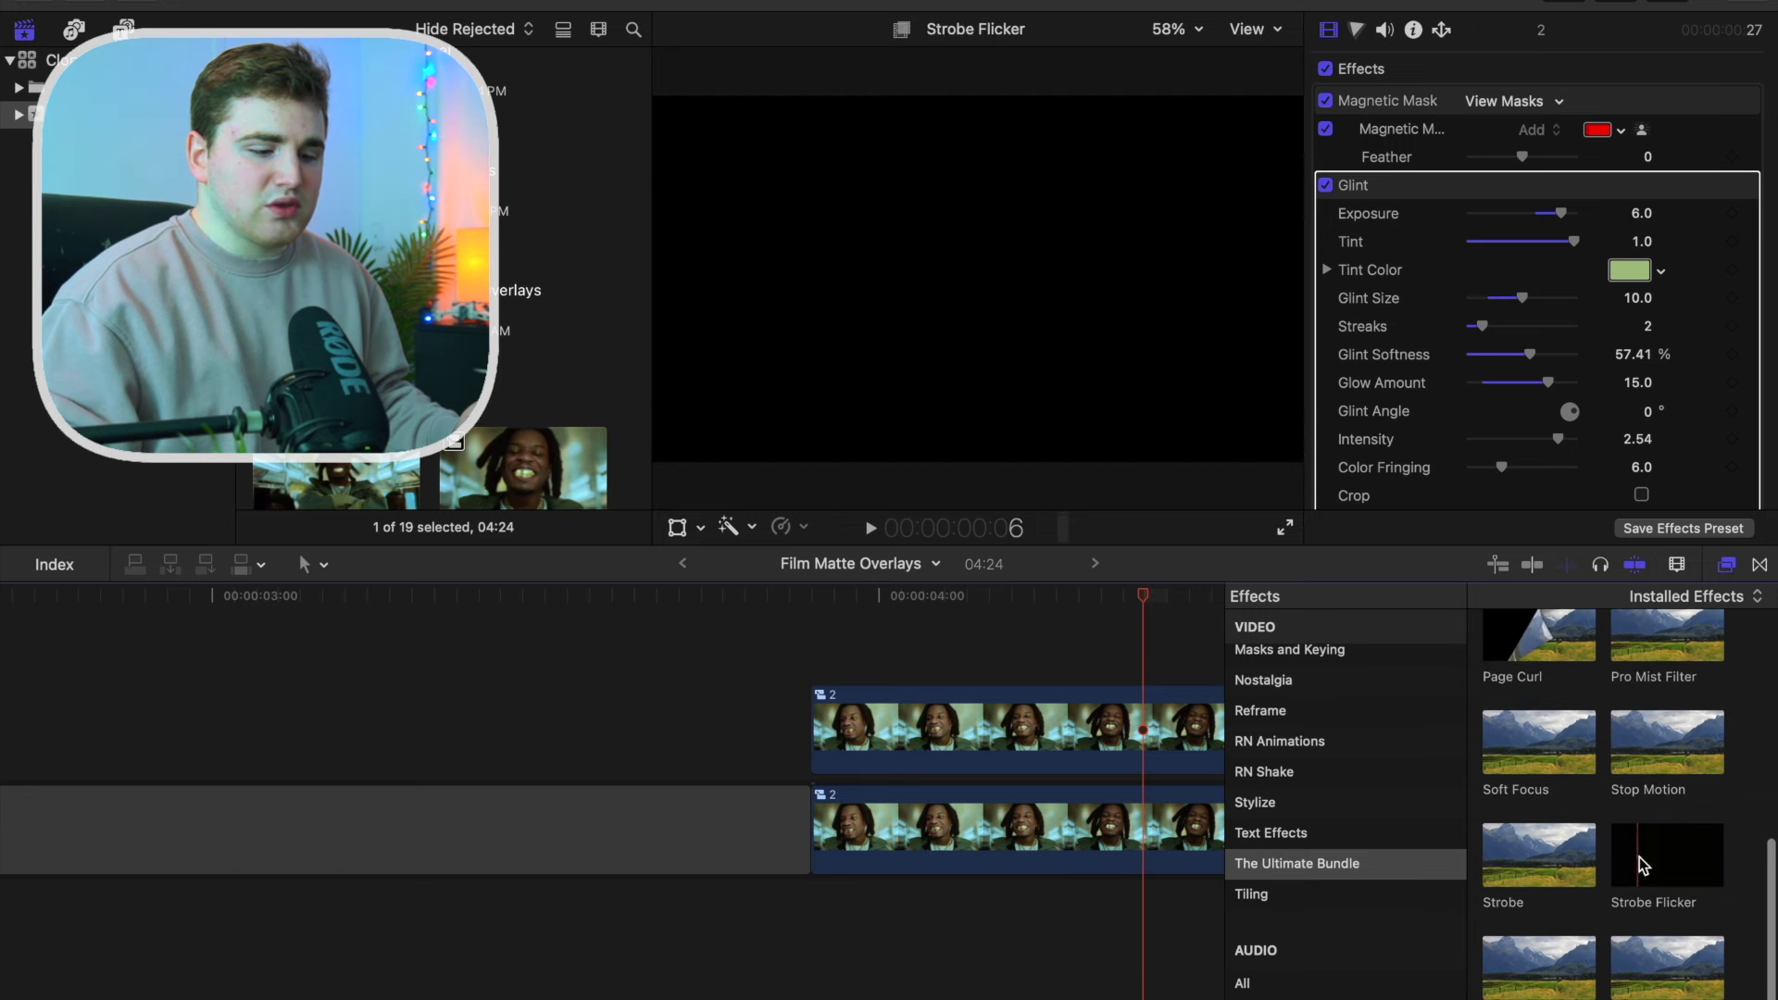
left_click_drag(1642, 864, 1158, 731)
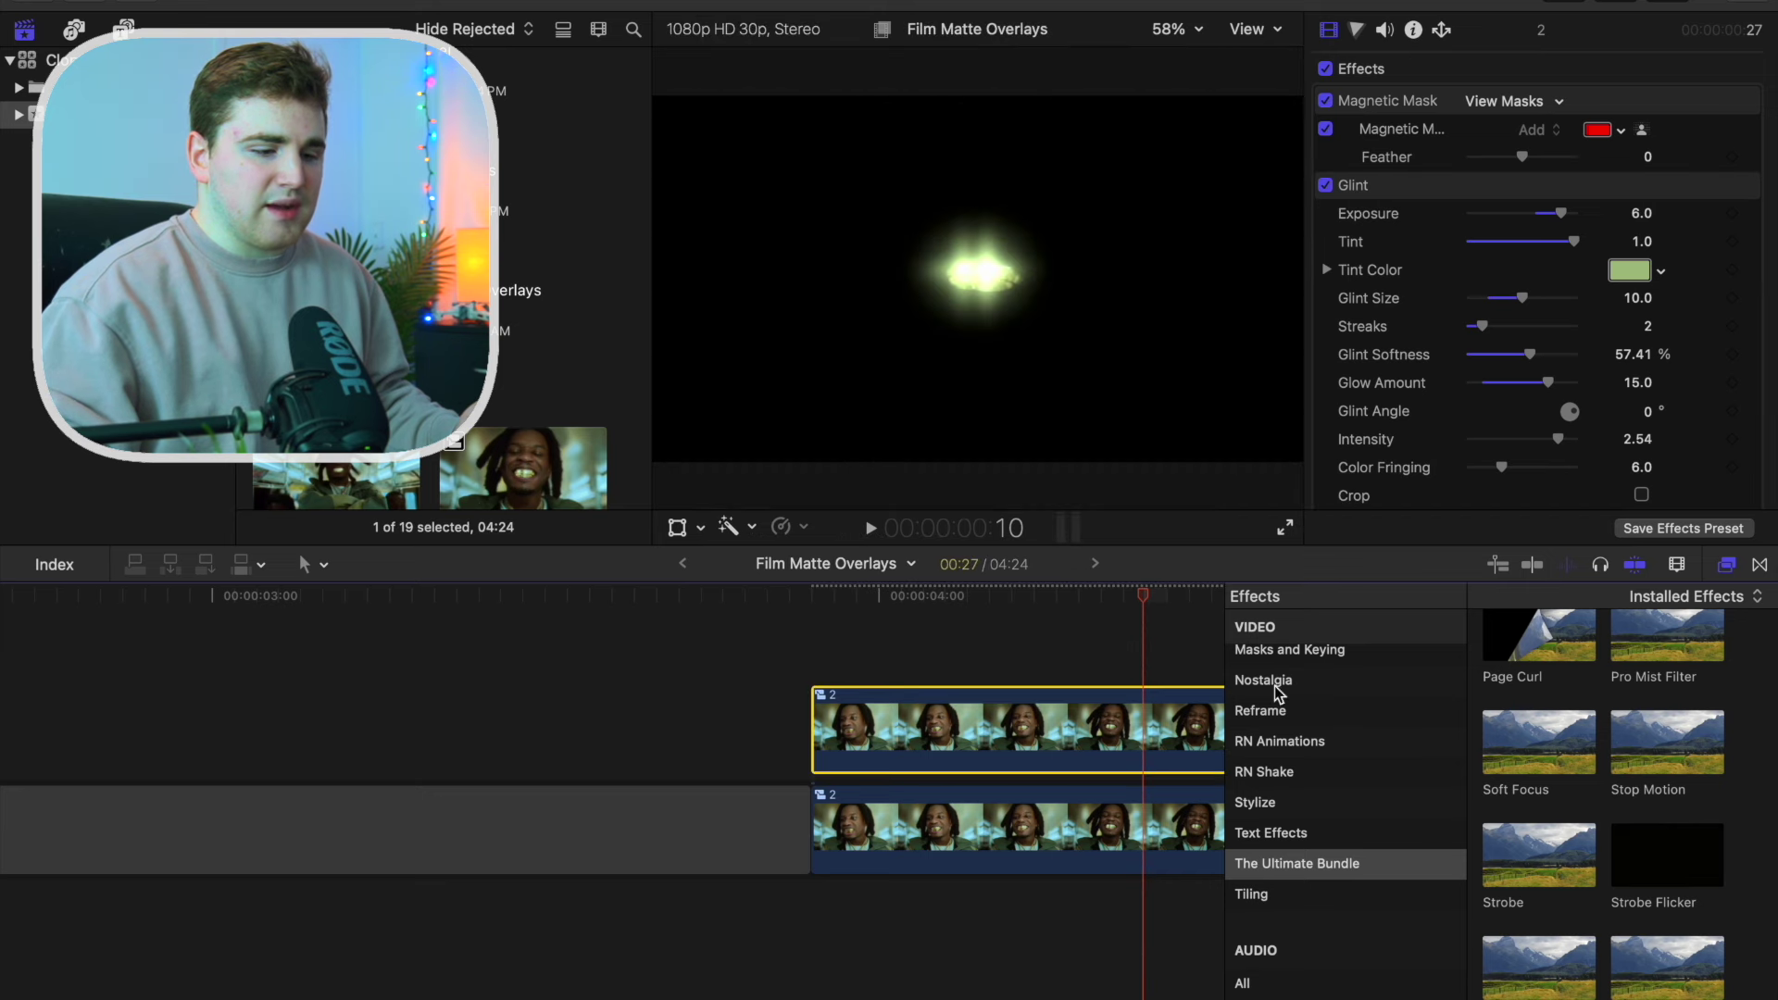
left_click(1727, 569)
Set the Strobe Flicker's Opacity to 0% and its Speed to 615.
scroll(1414, 371, "down", 5)
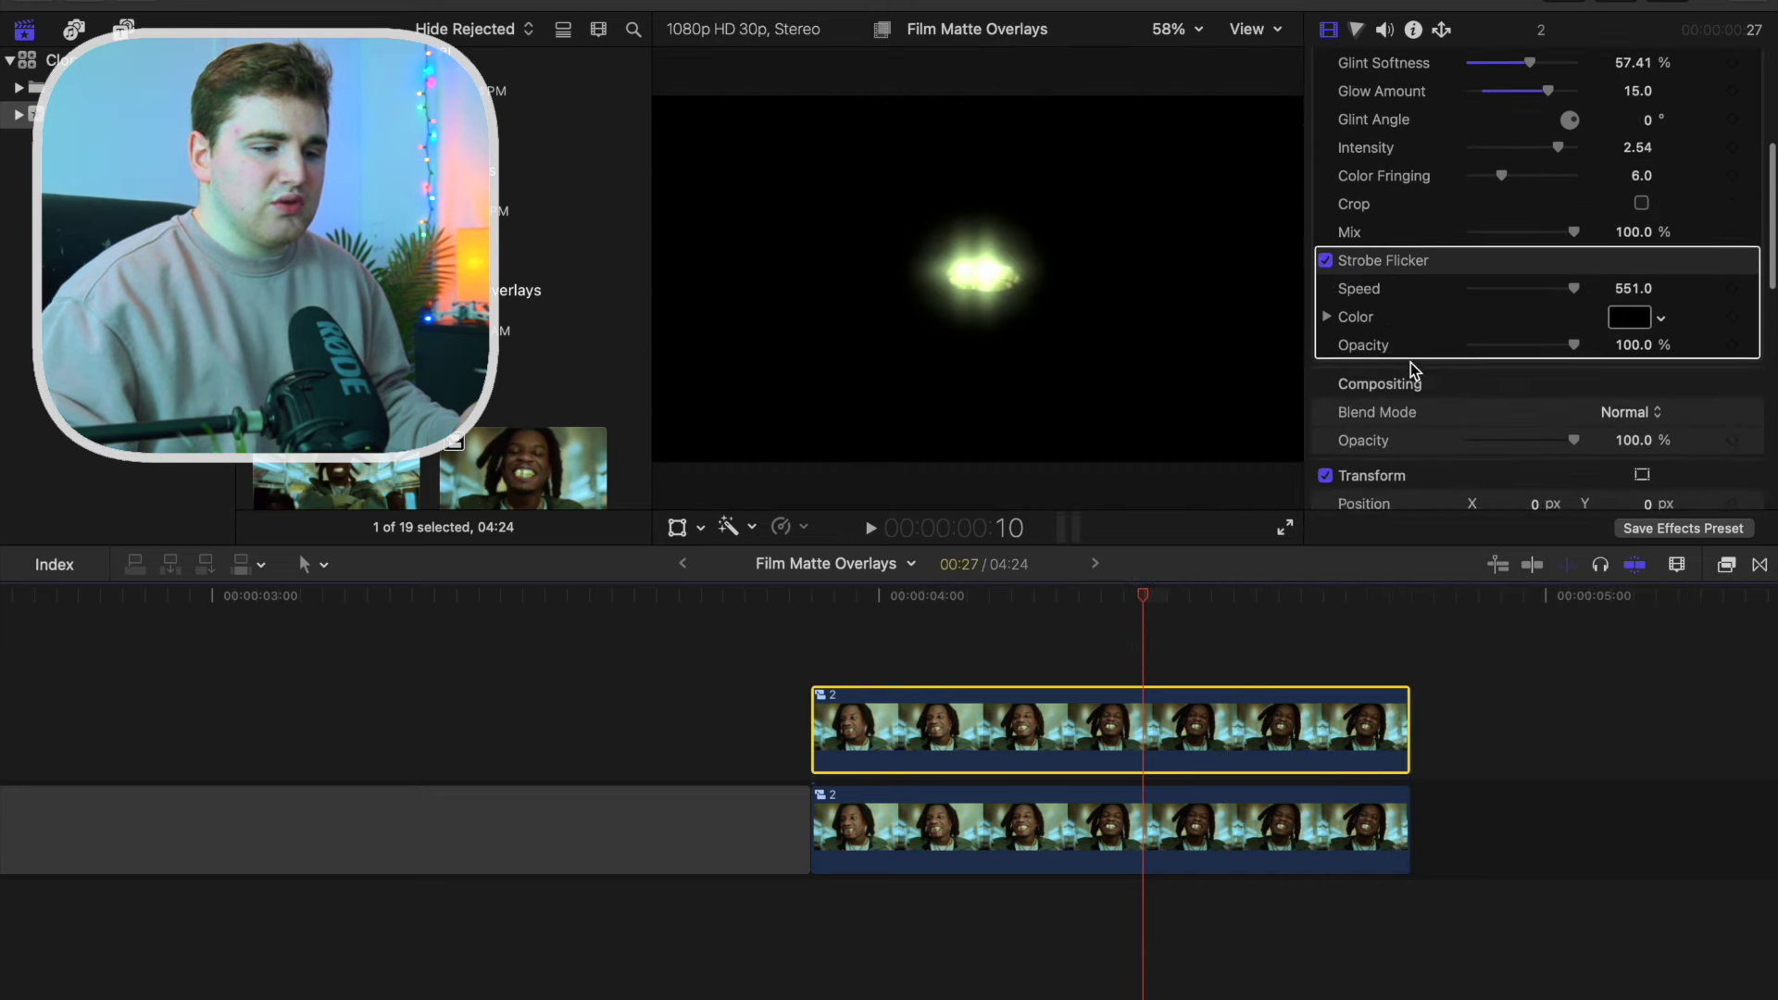
left_click_drag(1573, 345, 1501, 342)
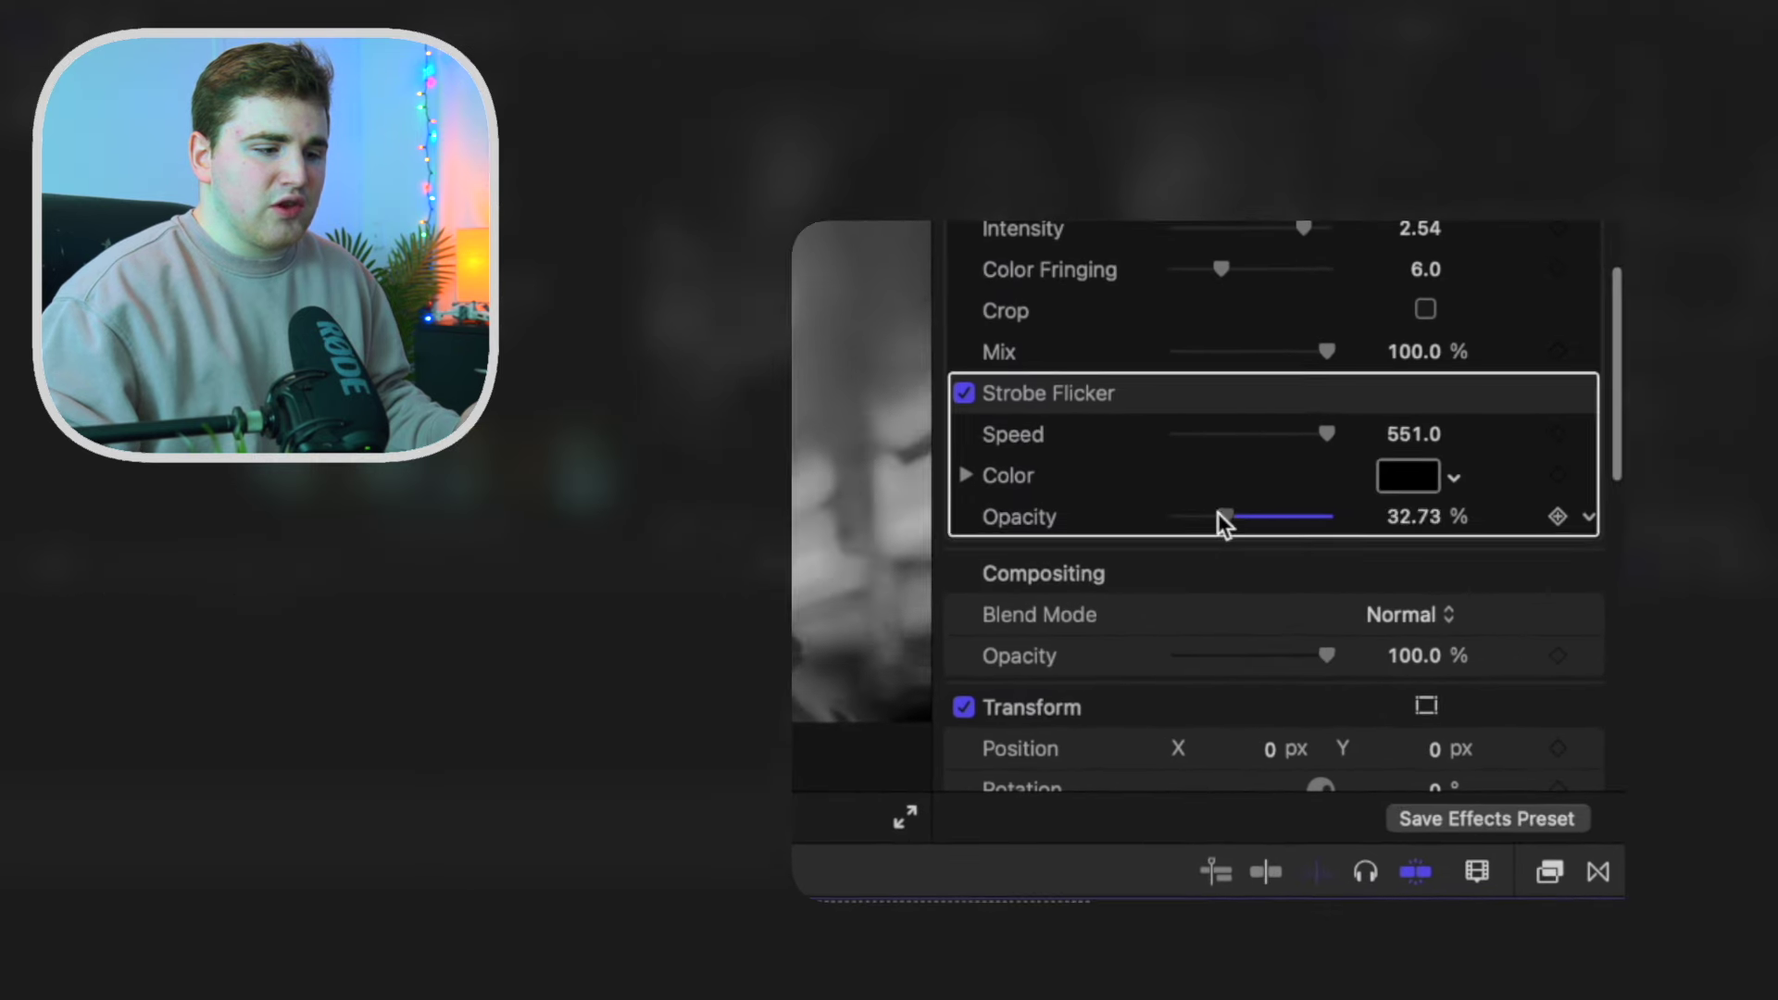
left_click_drag(1218, 513, 1188, 484)
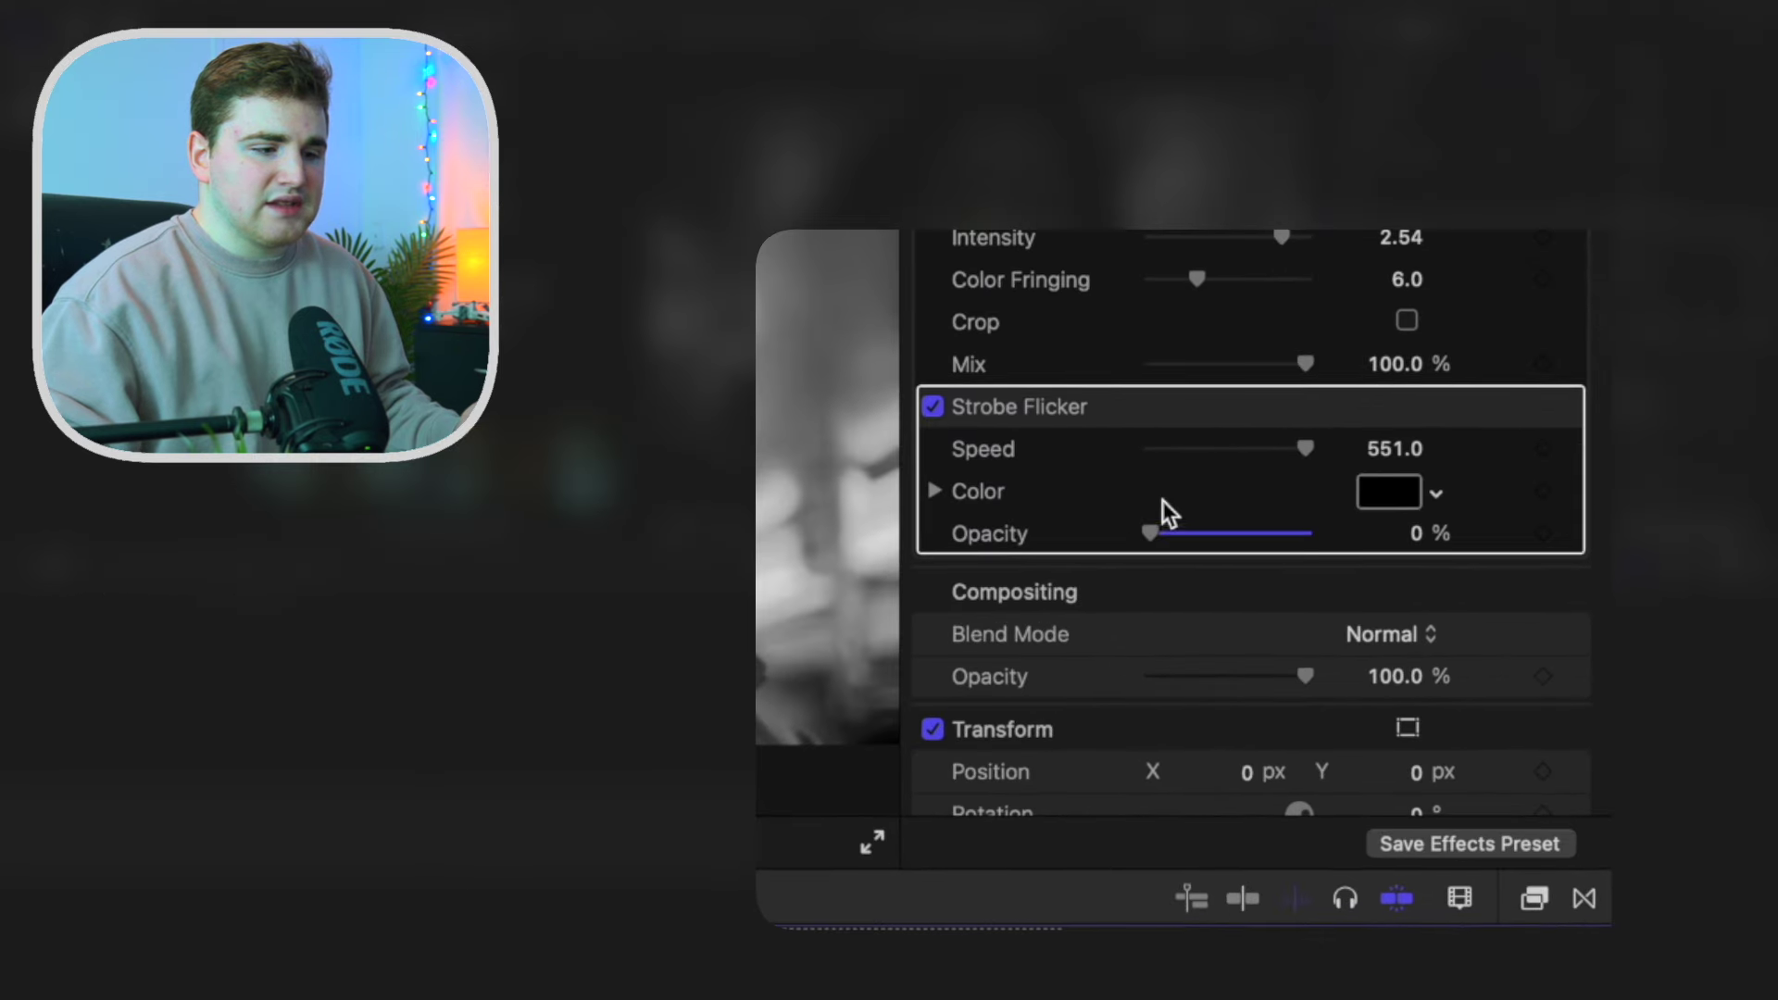
left_click(1387, 446)
type("615")
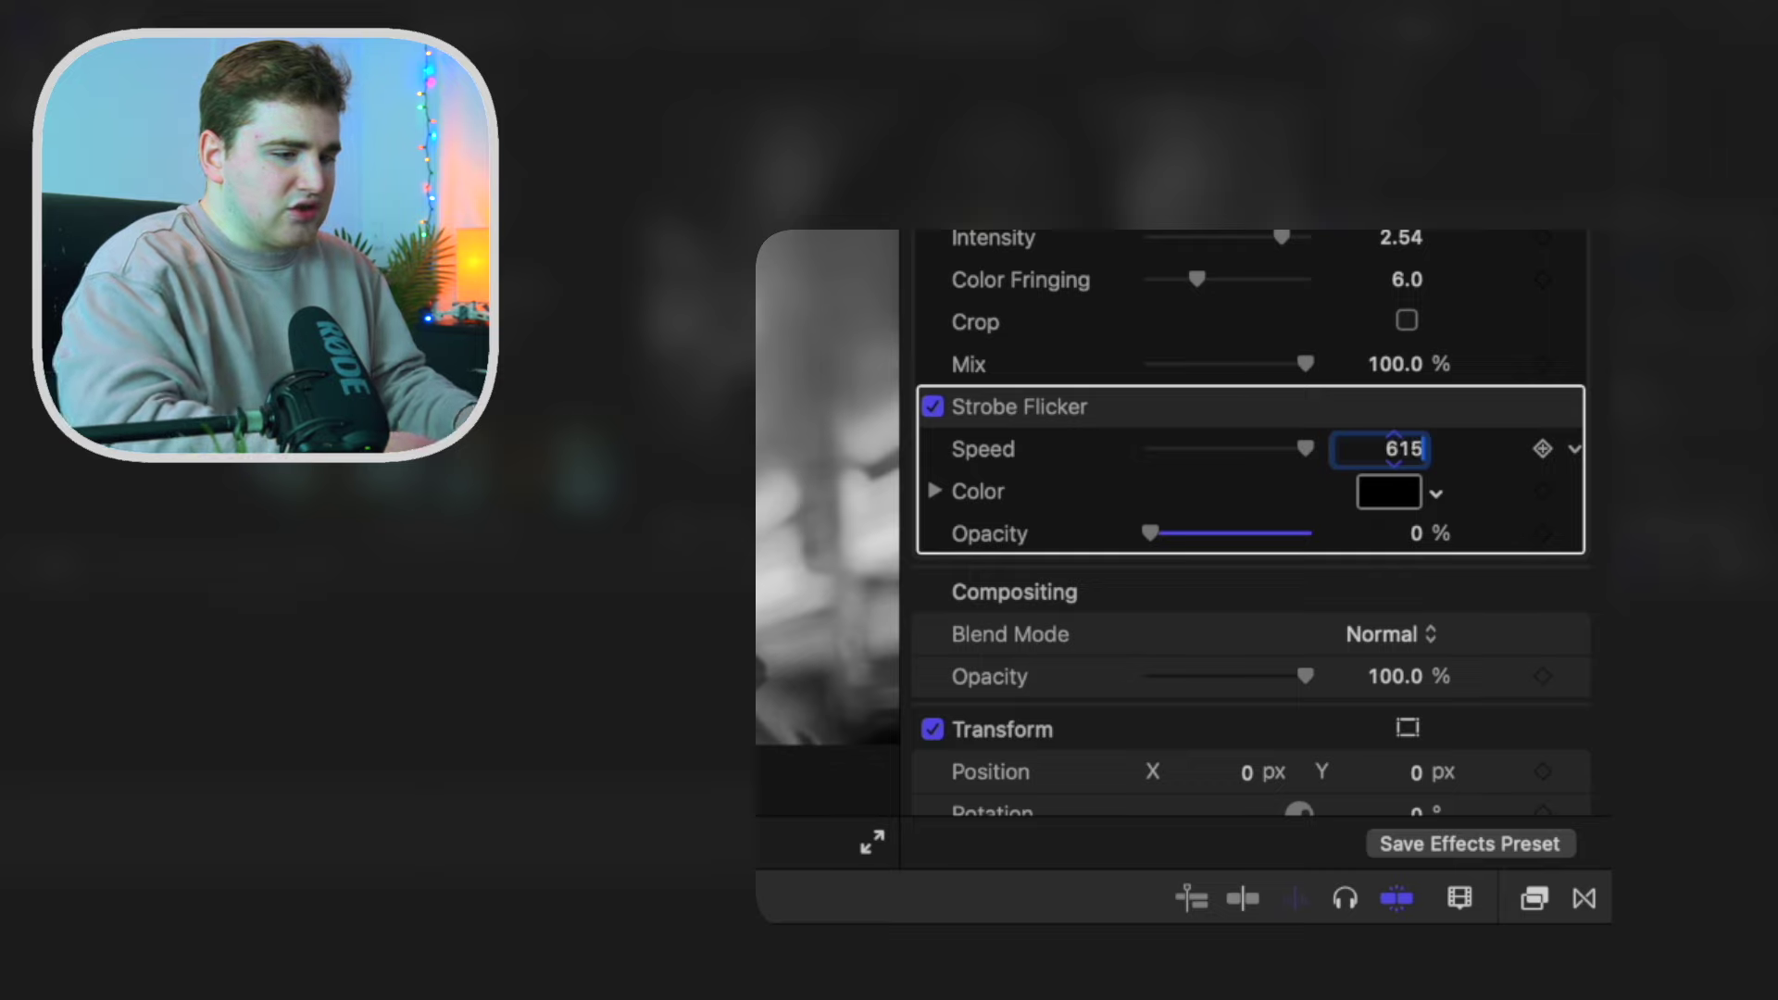
key("Return")
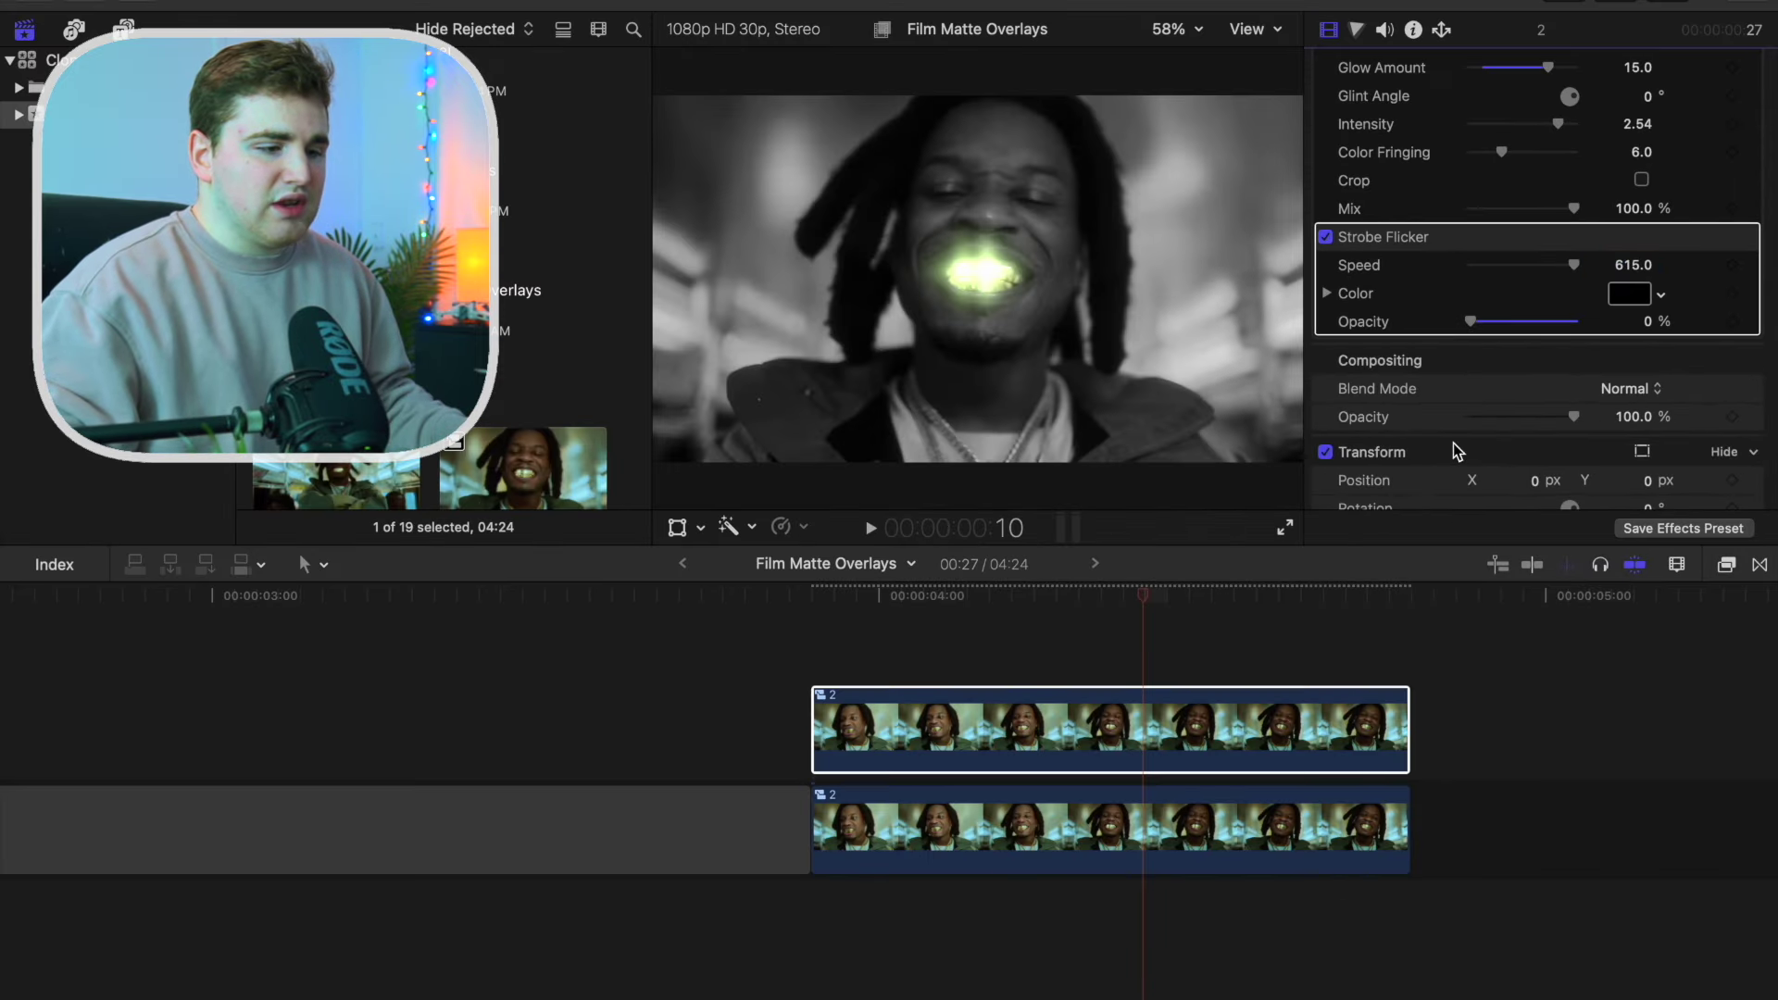
scroll(1453, 443, "up", 10)
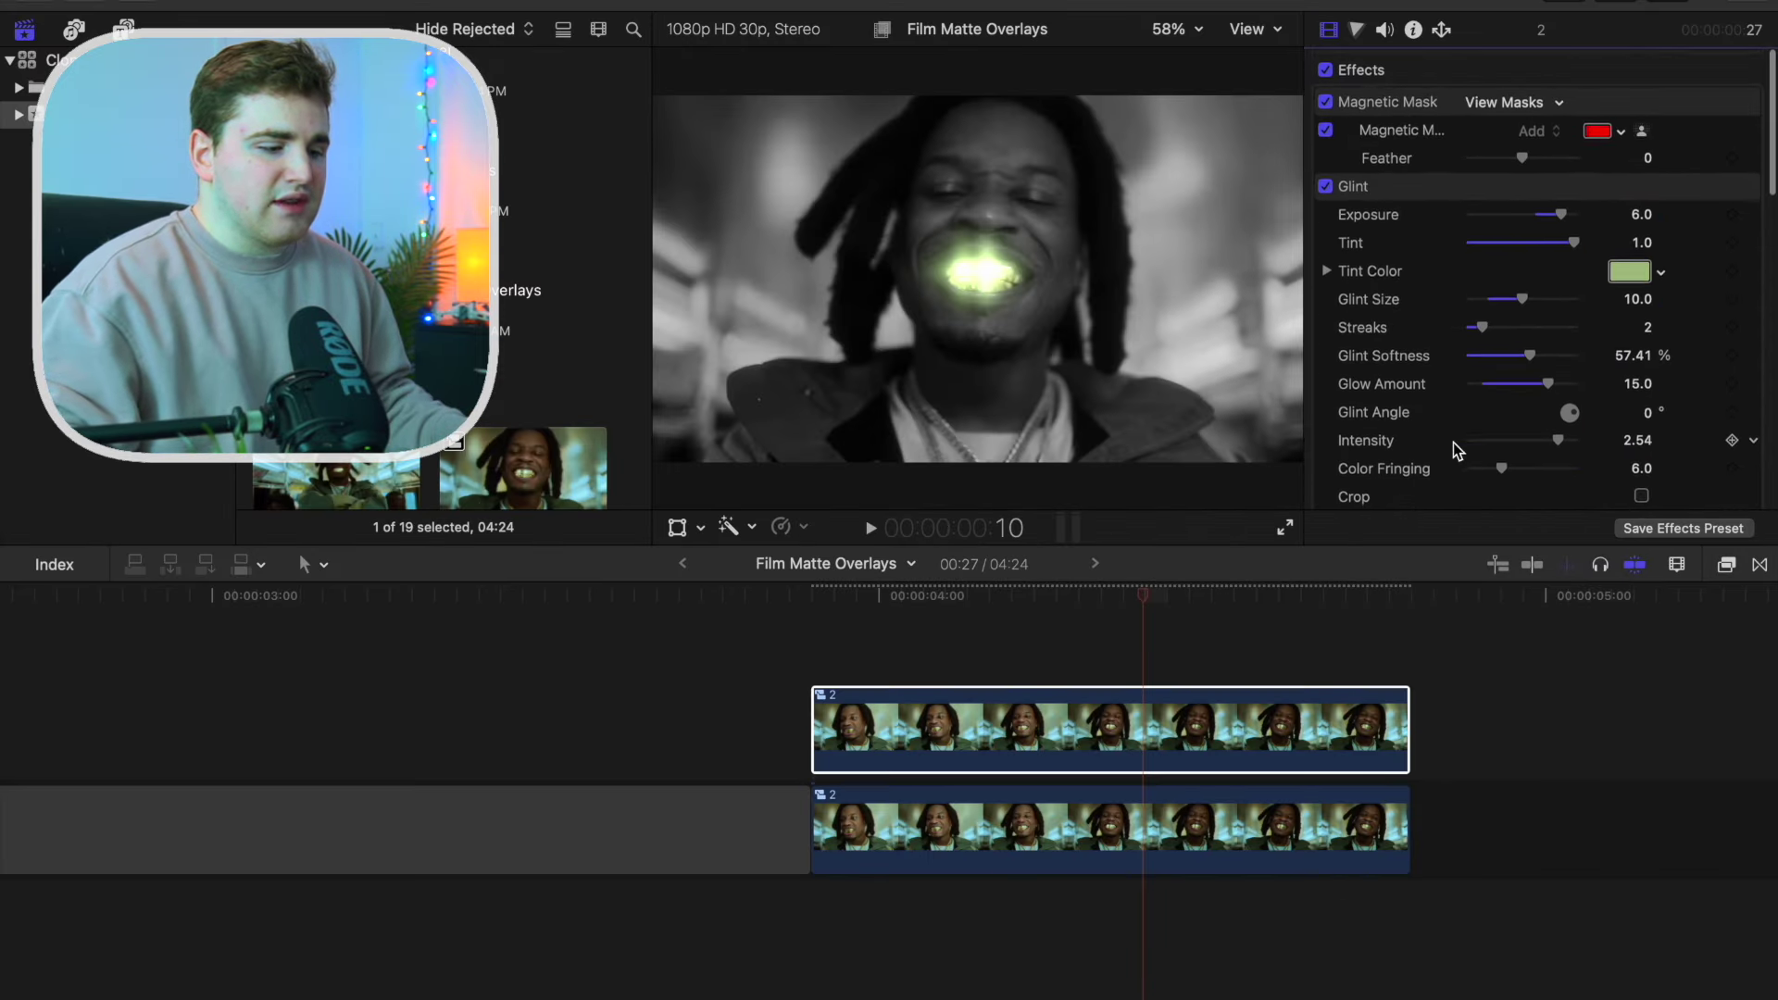
Play the clip repeatedly from its start to review the flickering glint on the teeth.
left_click(825, 660)
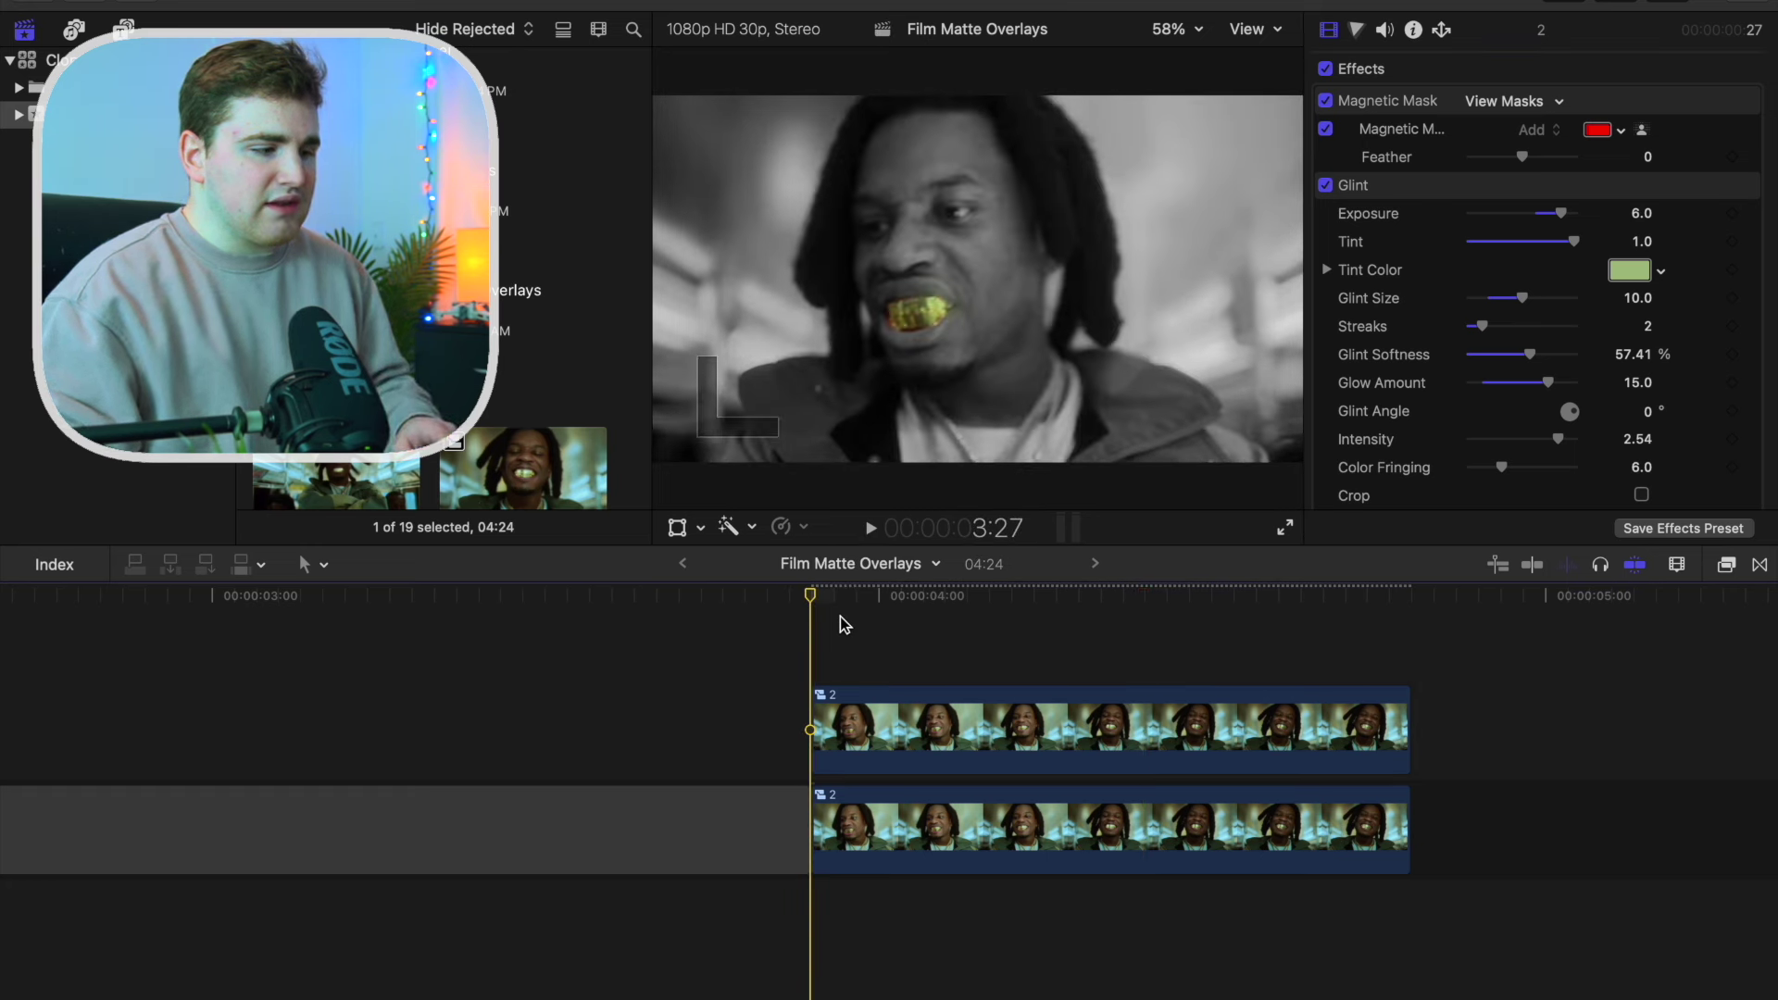
key("space")
left_click(840, 615)
key("Left")
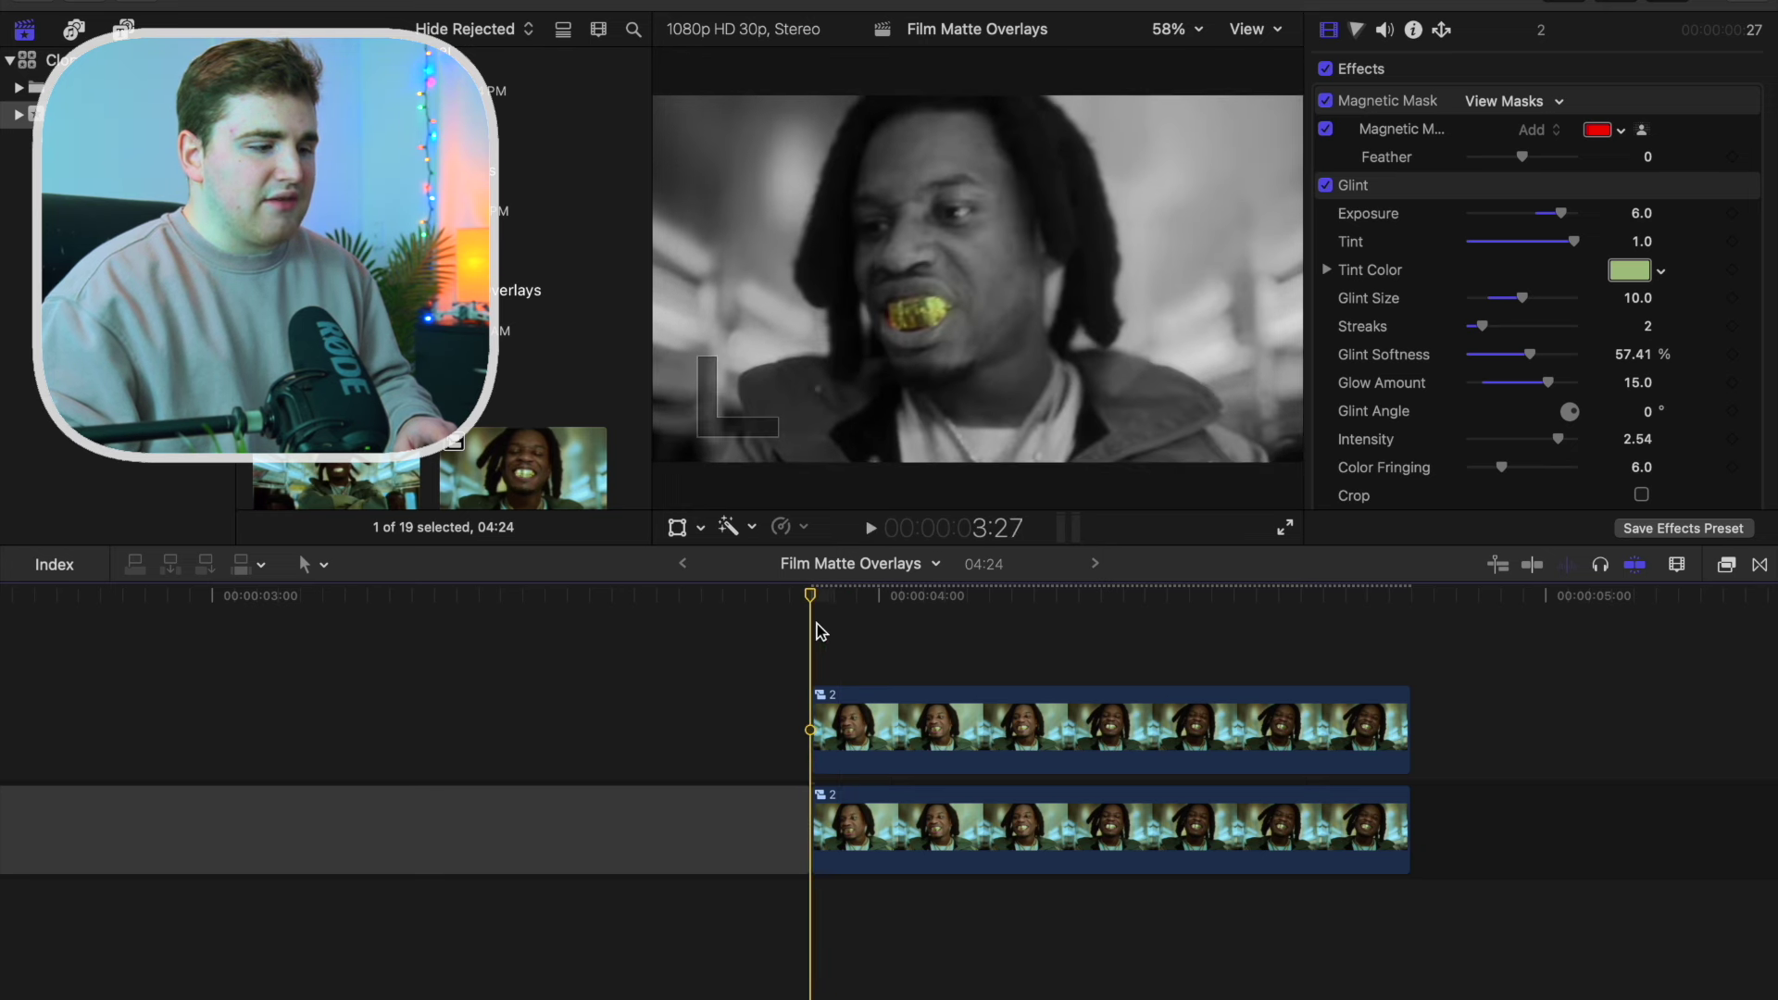
key("space")
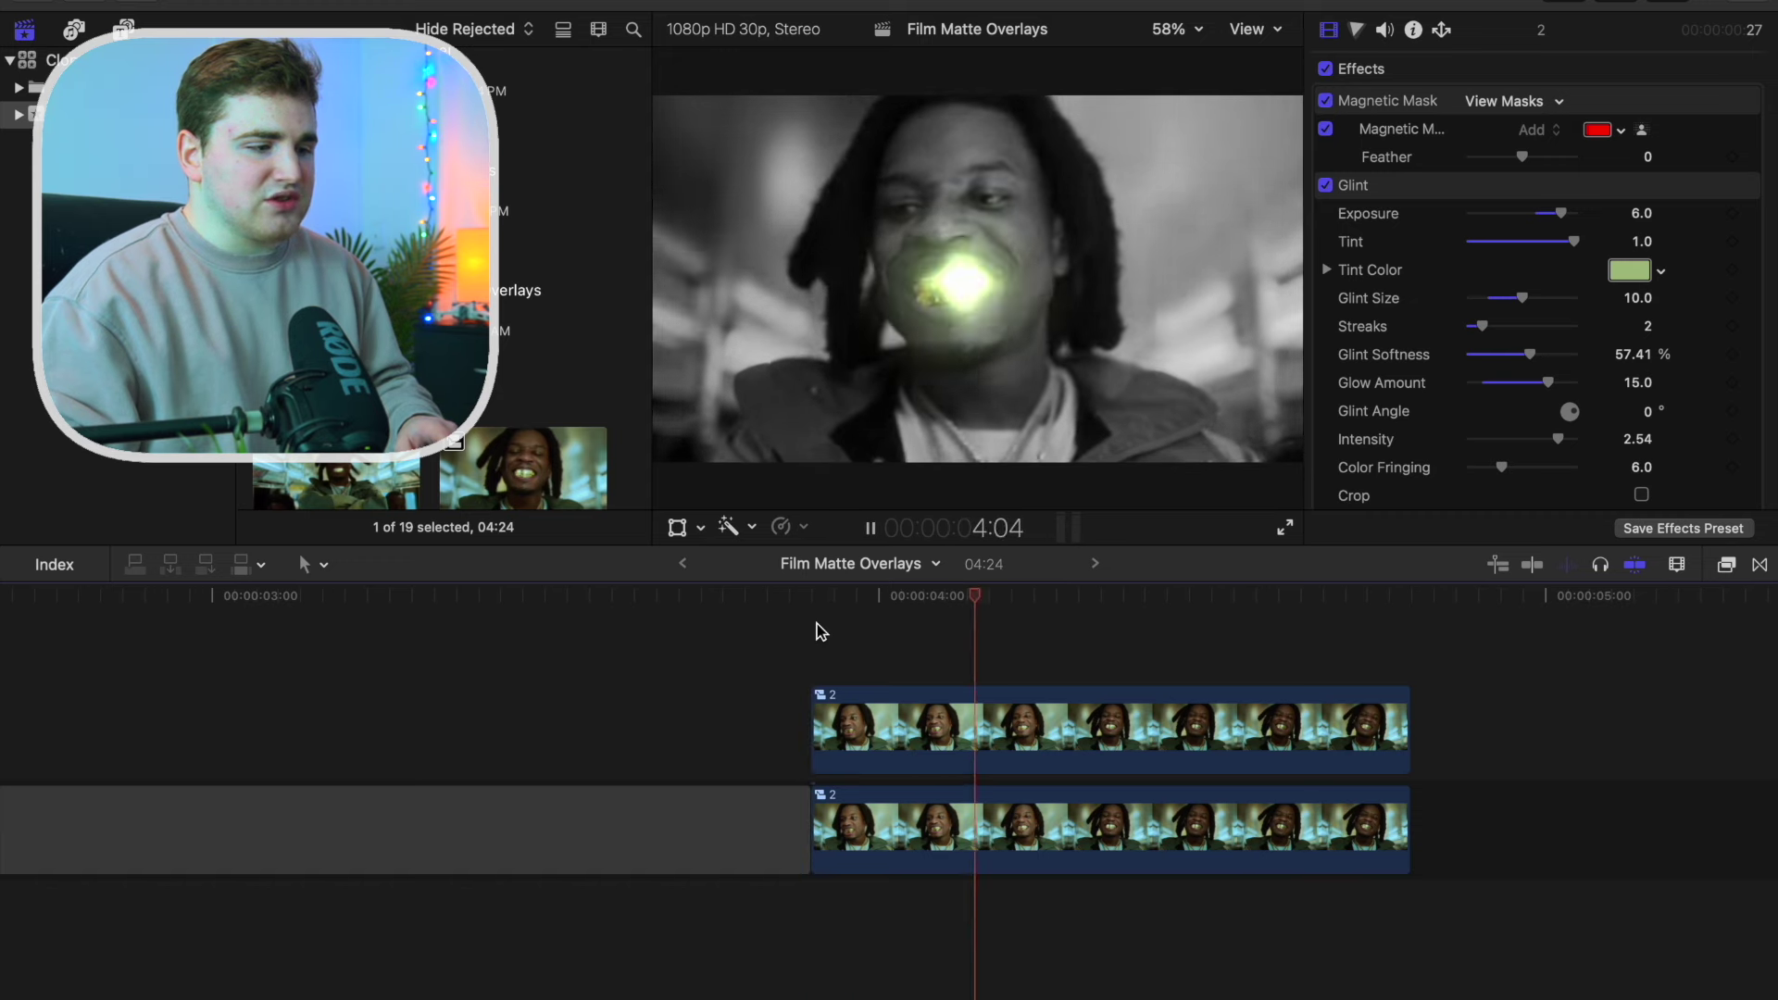
key("space")
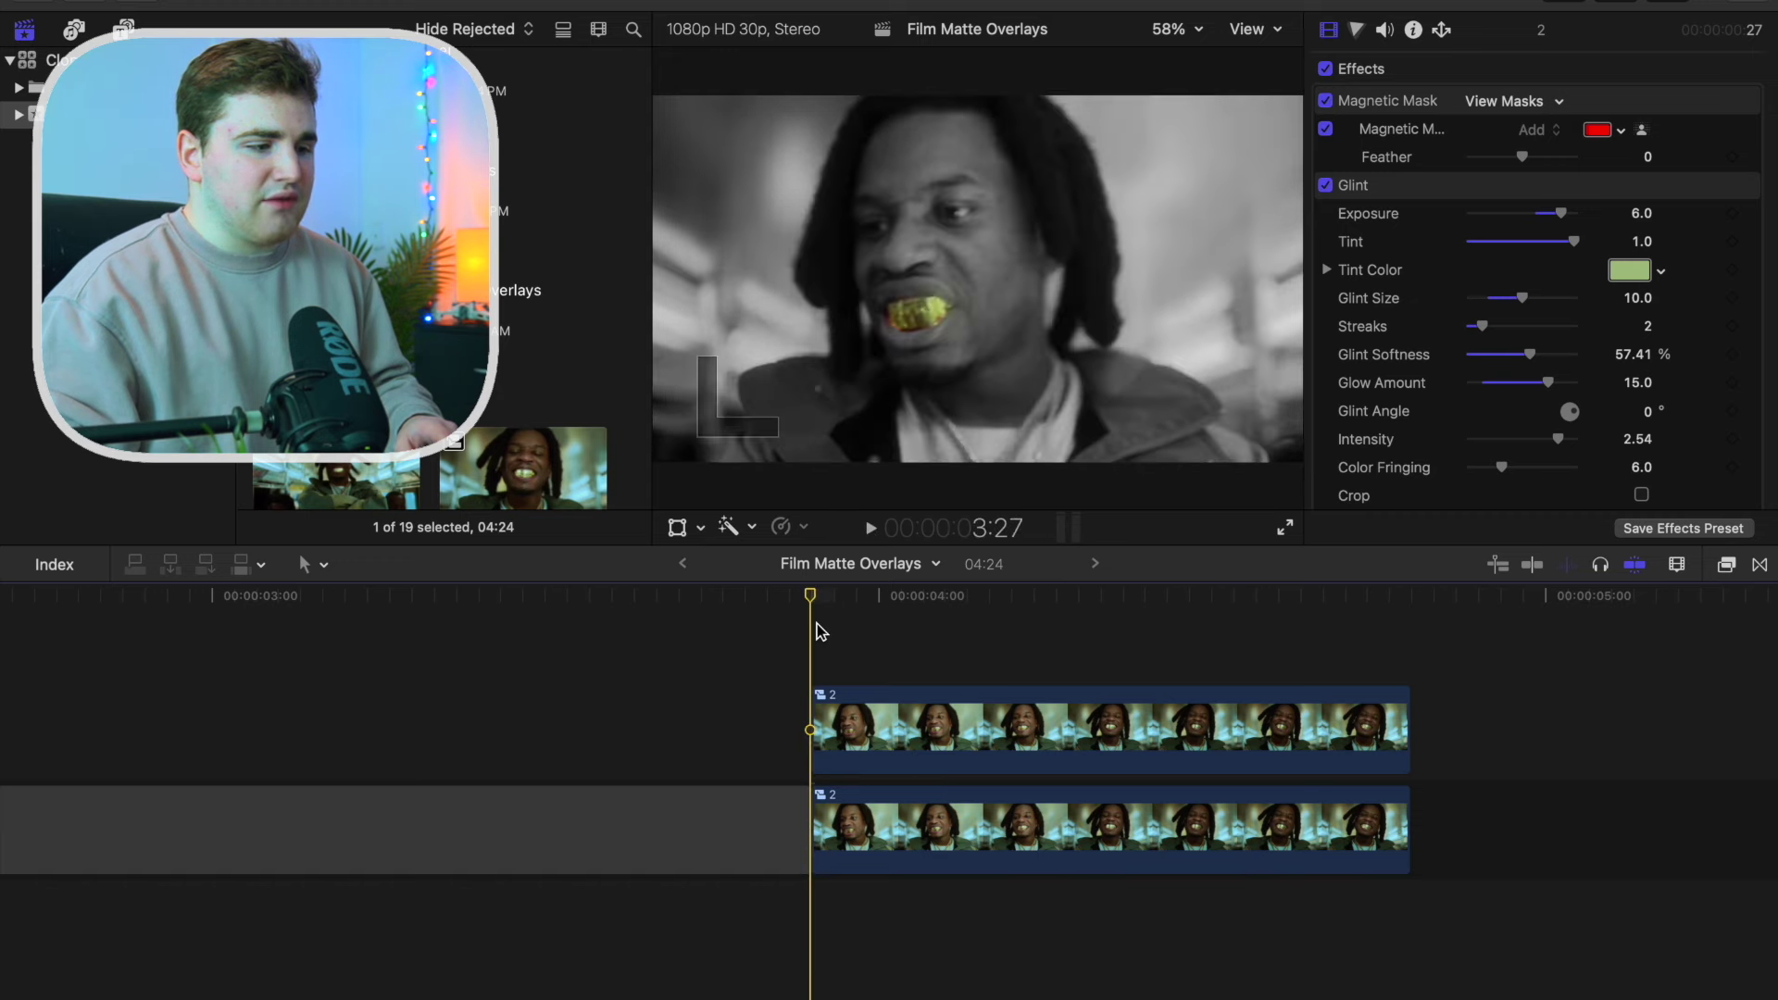
key("space")
key("space")
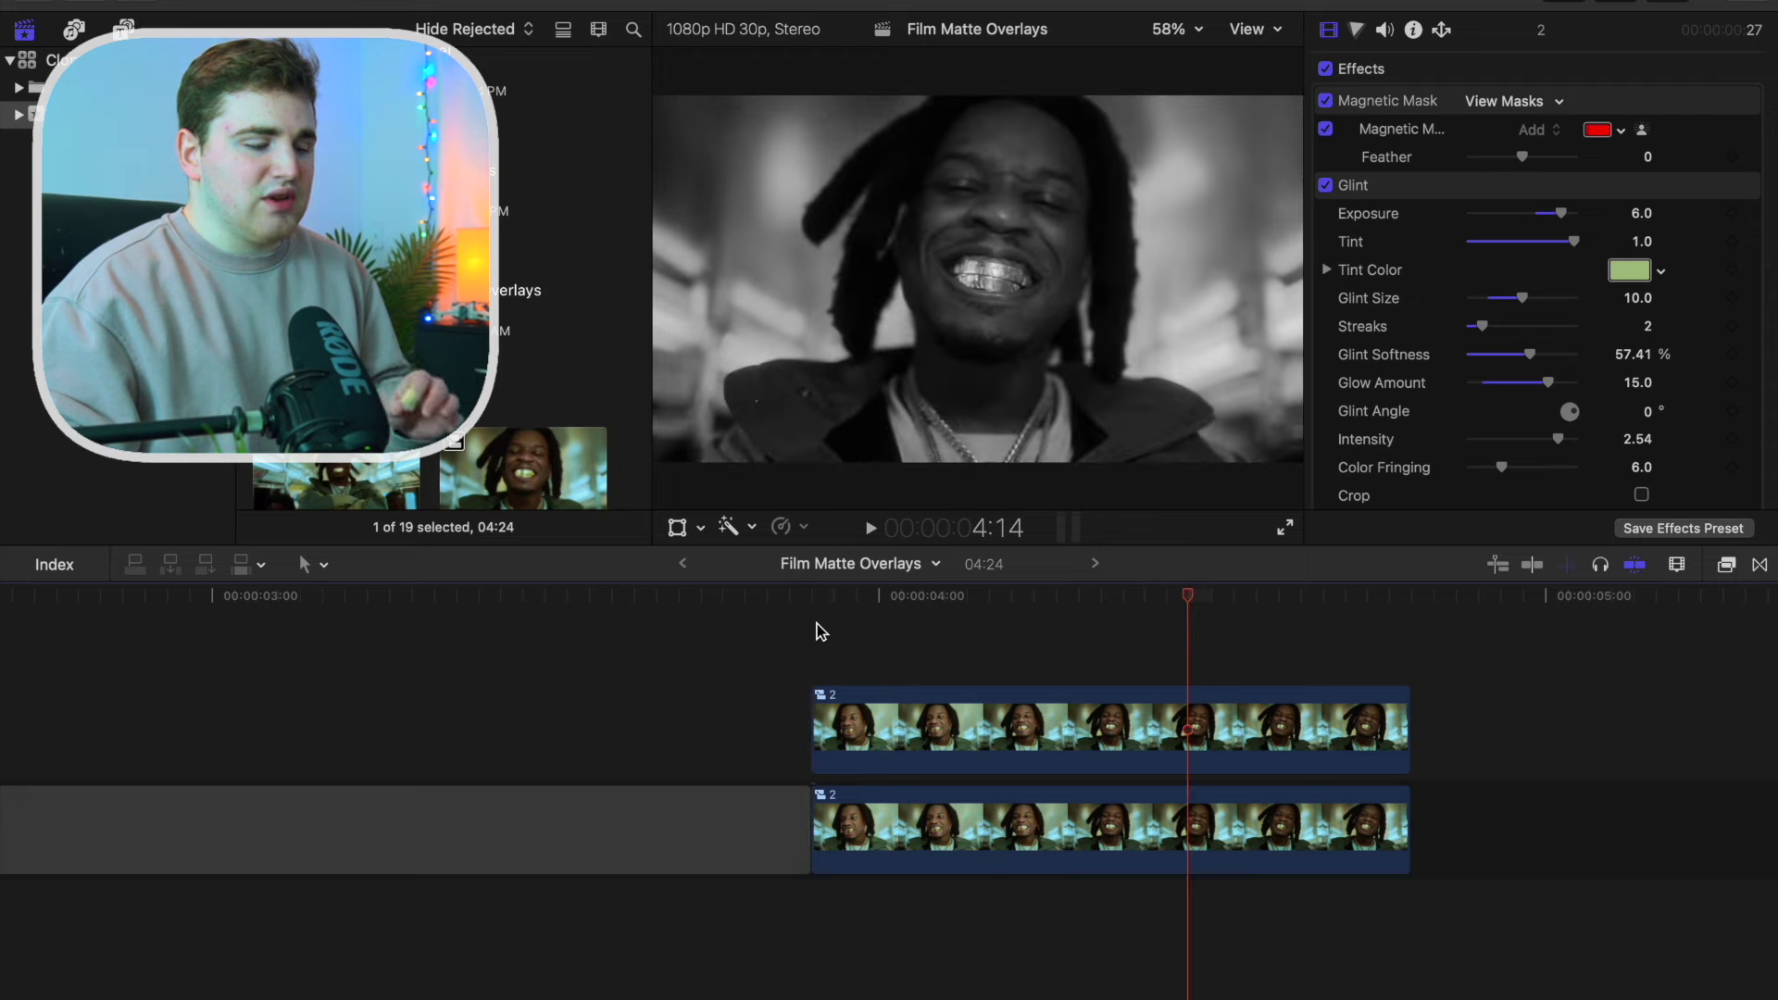